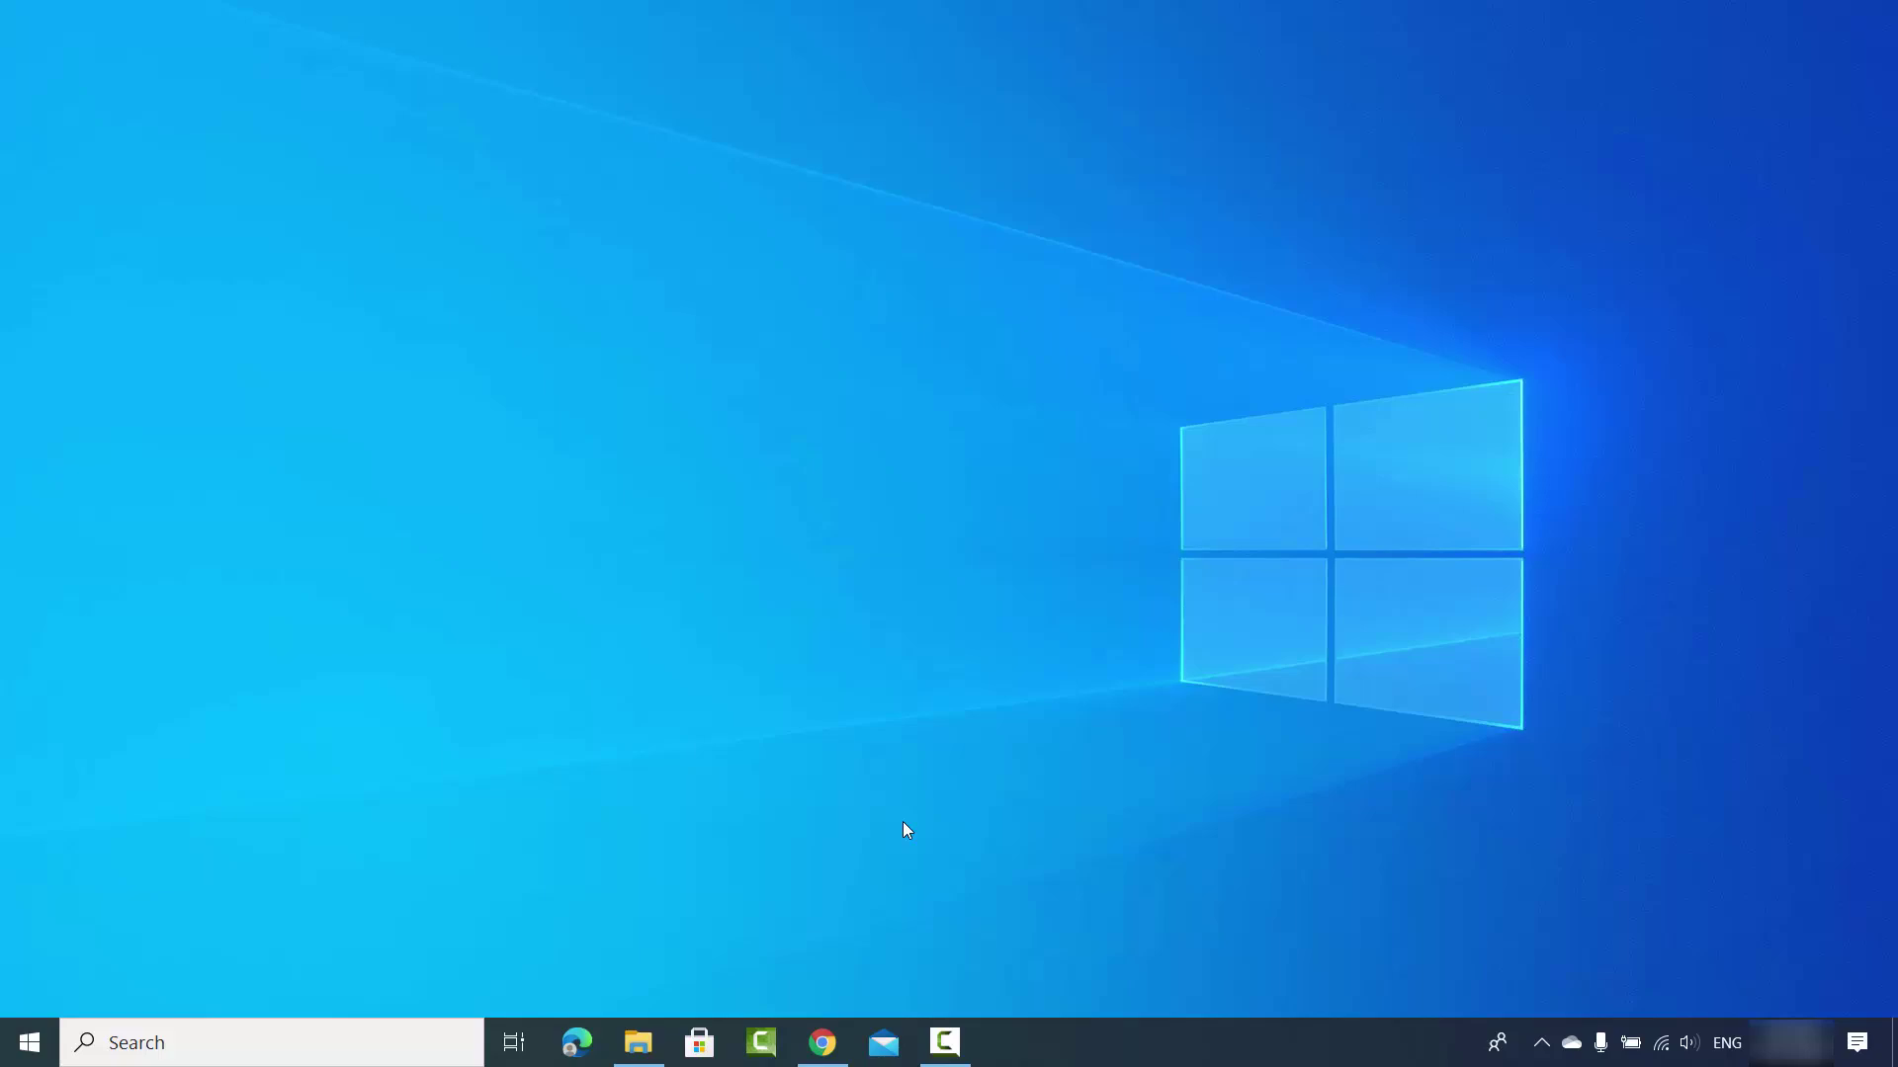
# Step: View sample.png and sample2.jpg from the MS office docs folder, and minimize the image and folder windows
pyautogui.click(638, 1043)
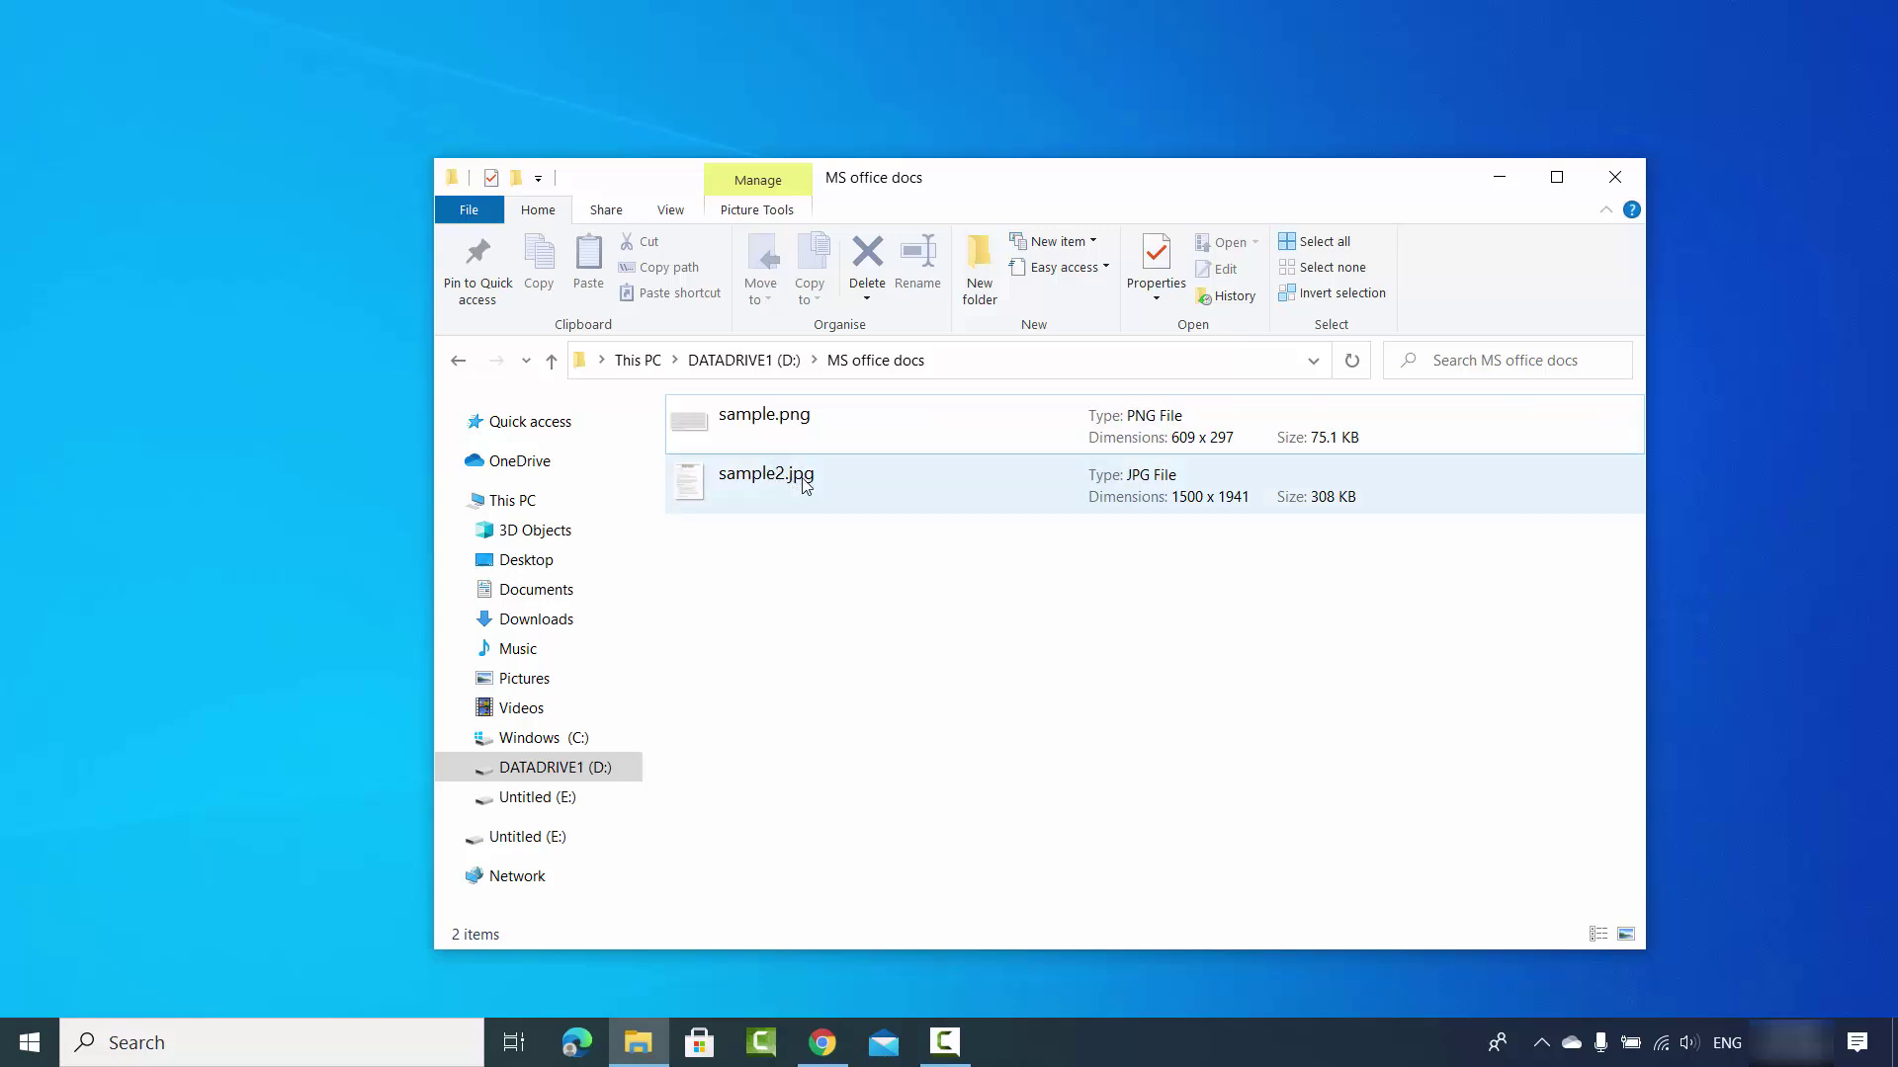
pyautogui.doubleClick(779, 427)
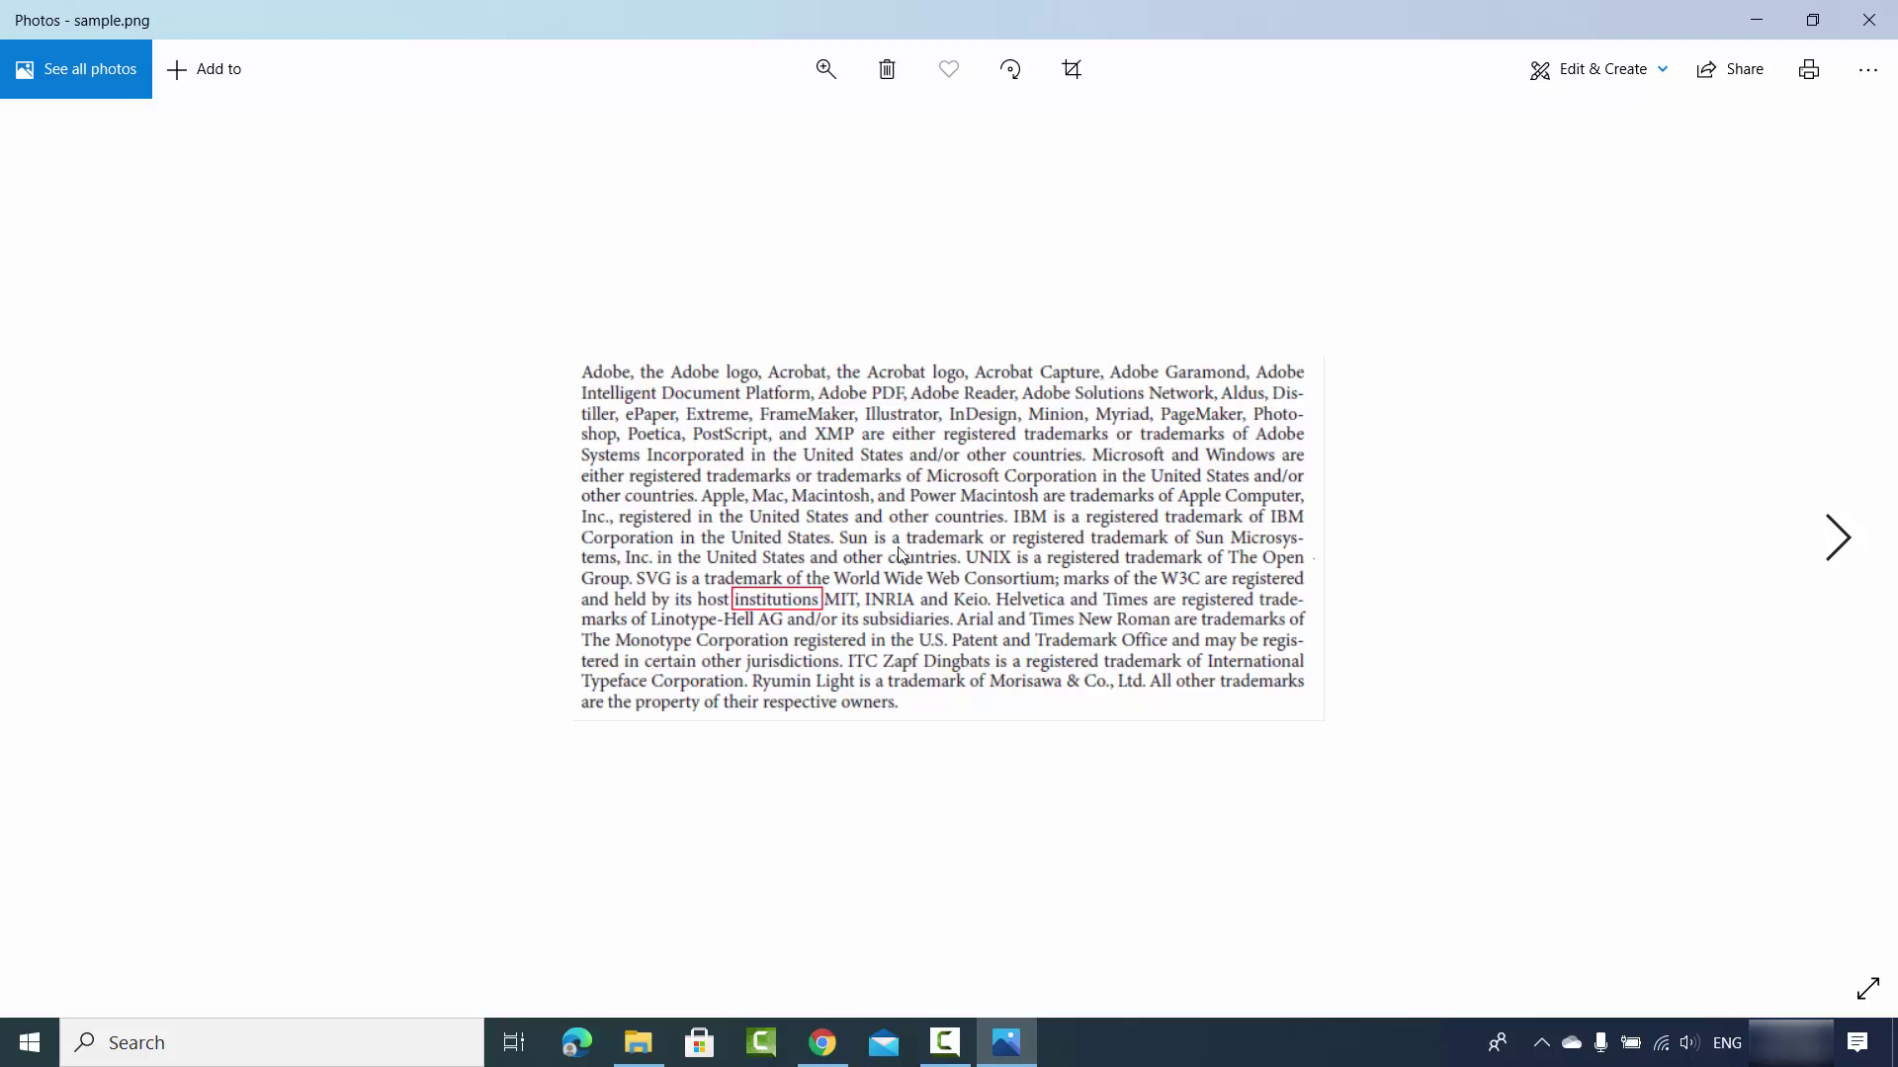
pyautogui.click(645, 1050)
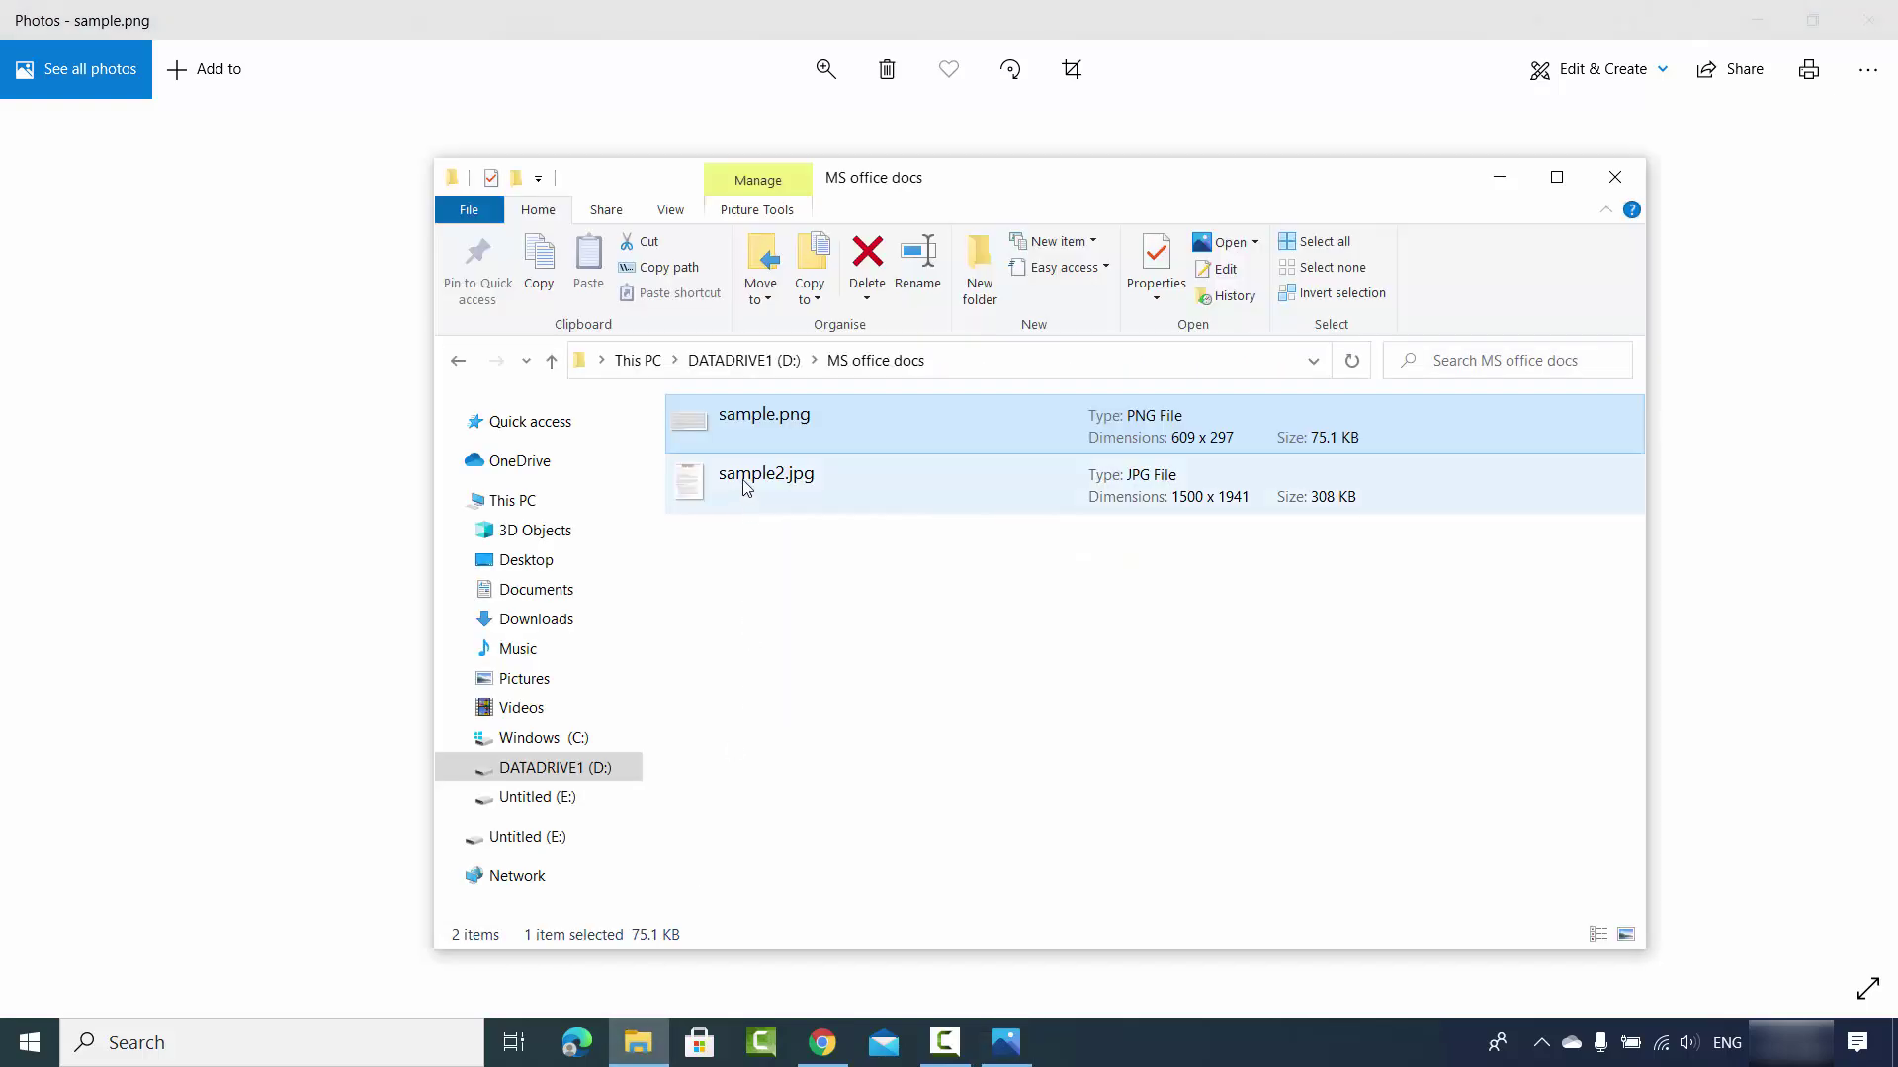
pyautogui.doubleClick(745, 484)
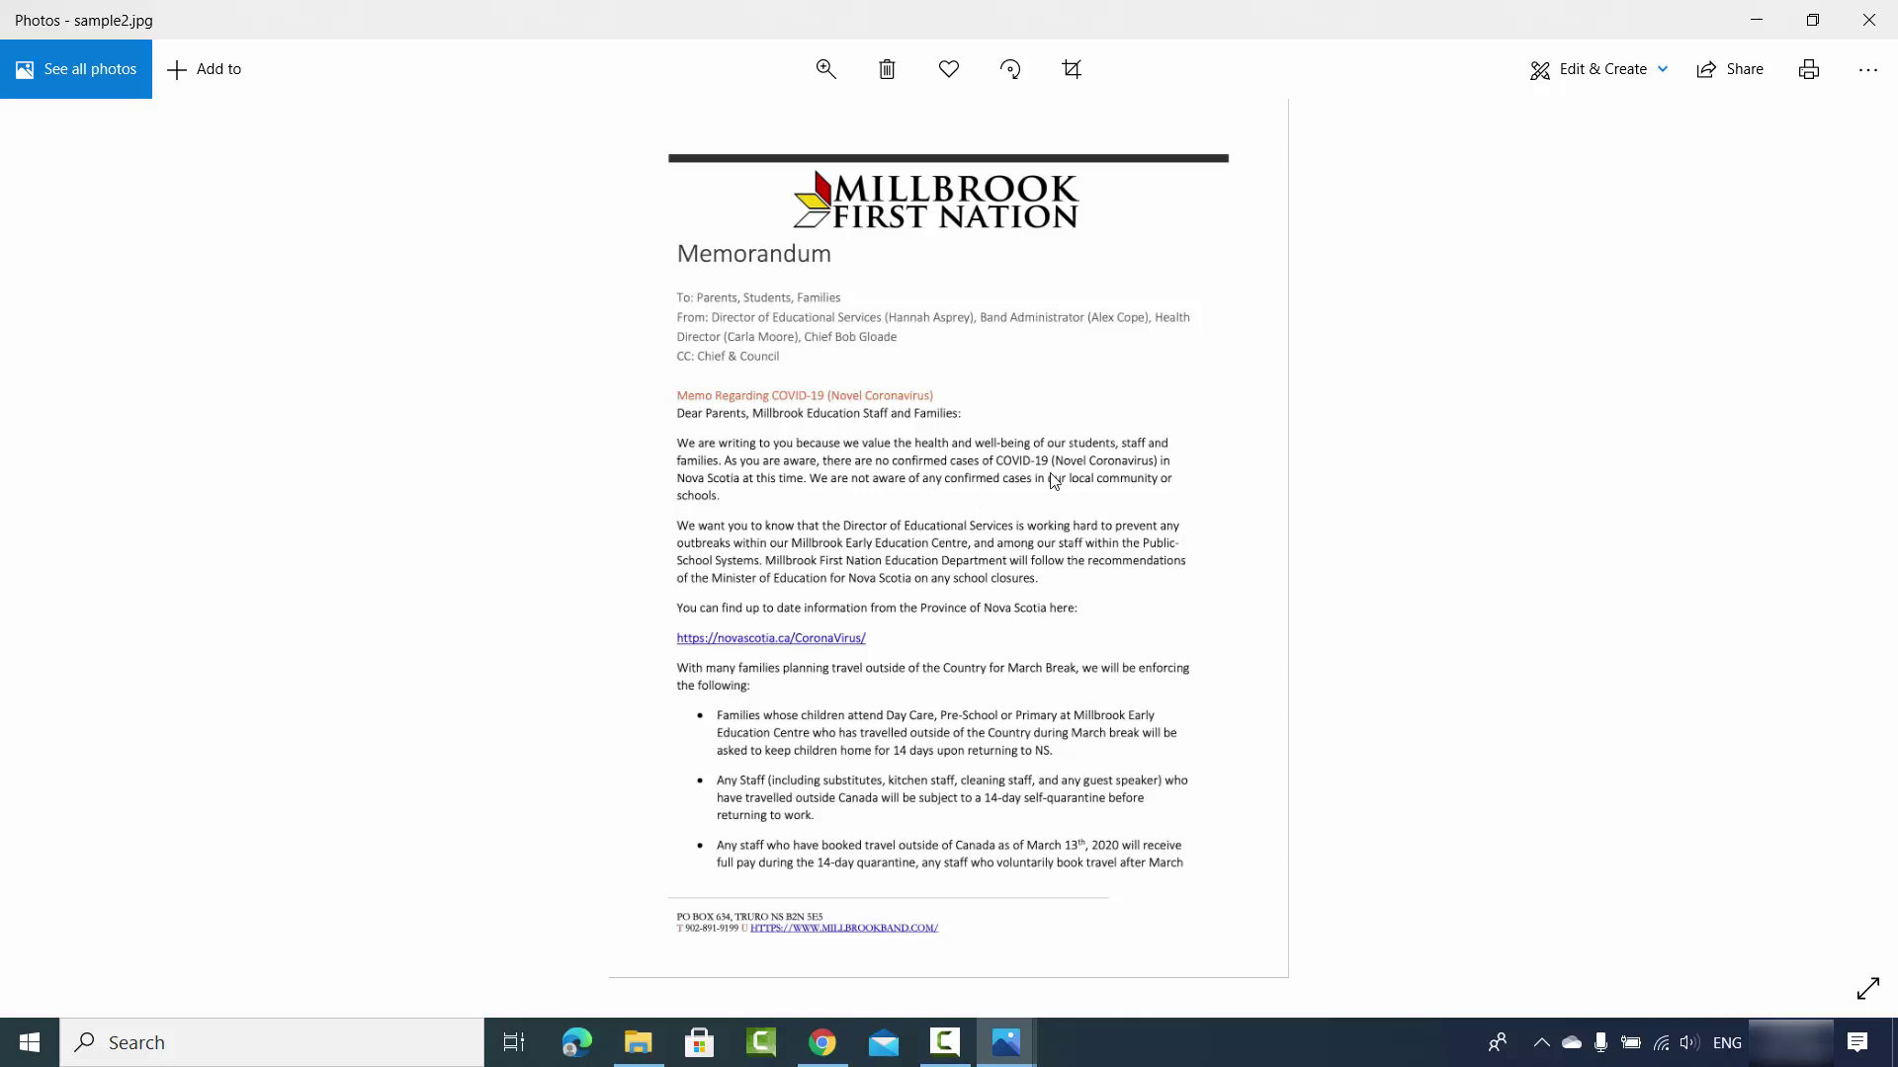
pyautogui.click(1757, 19)
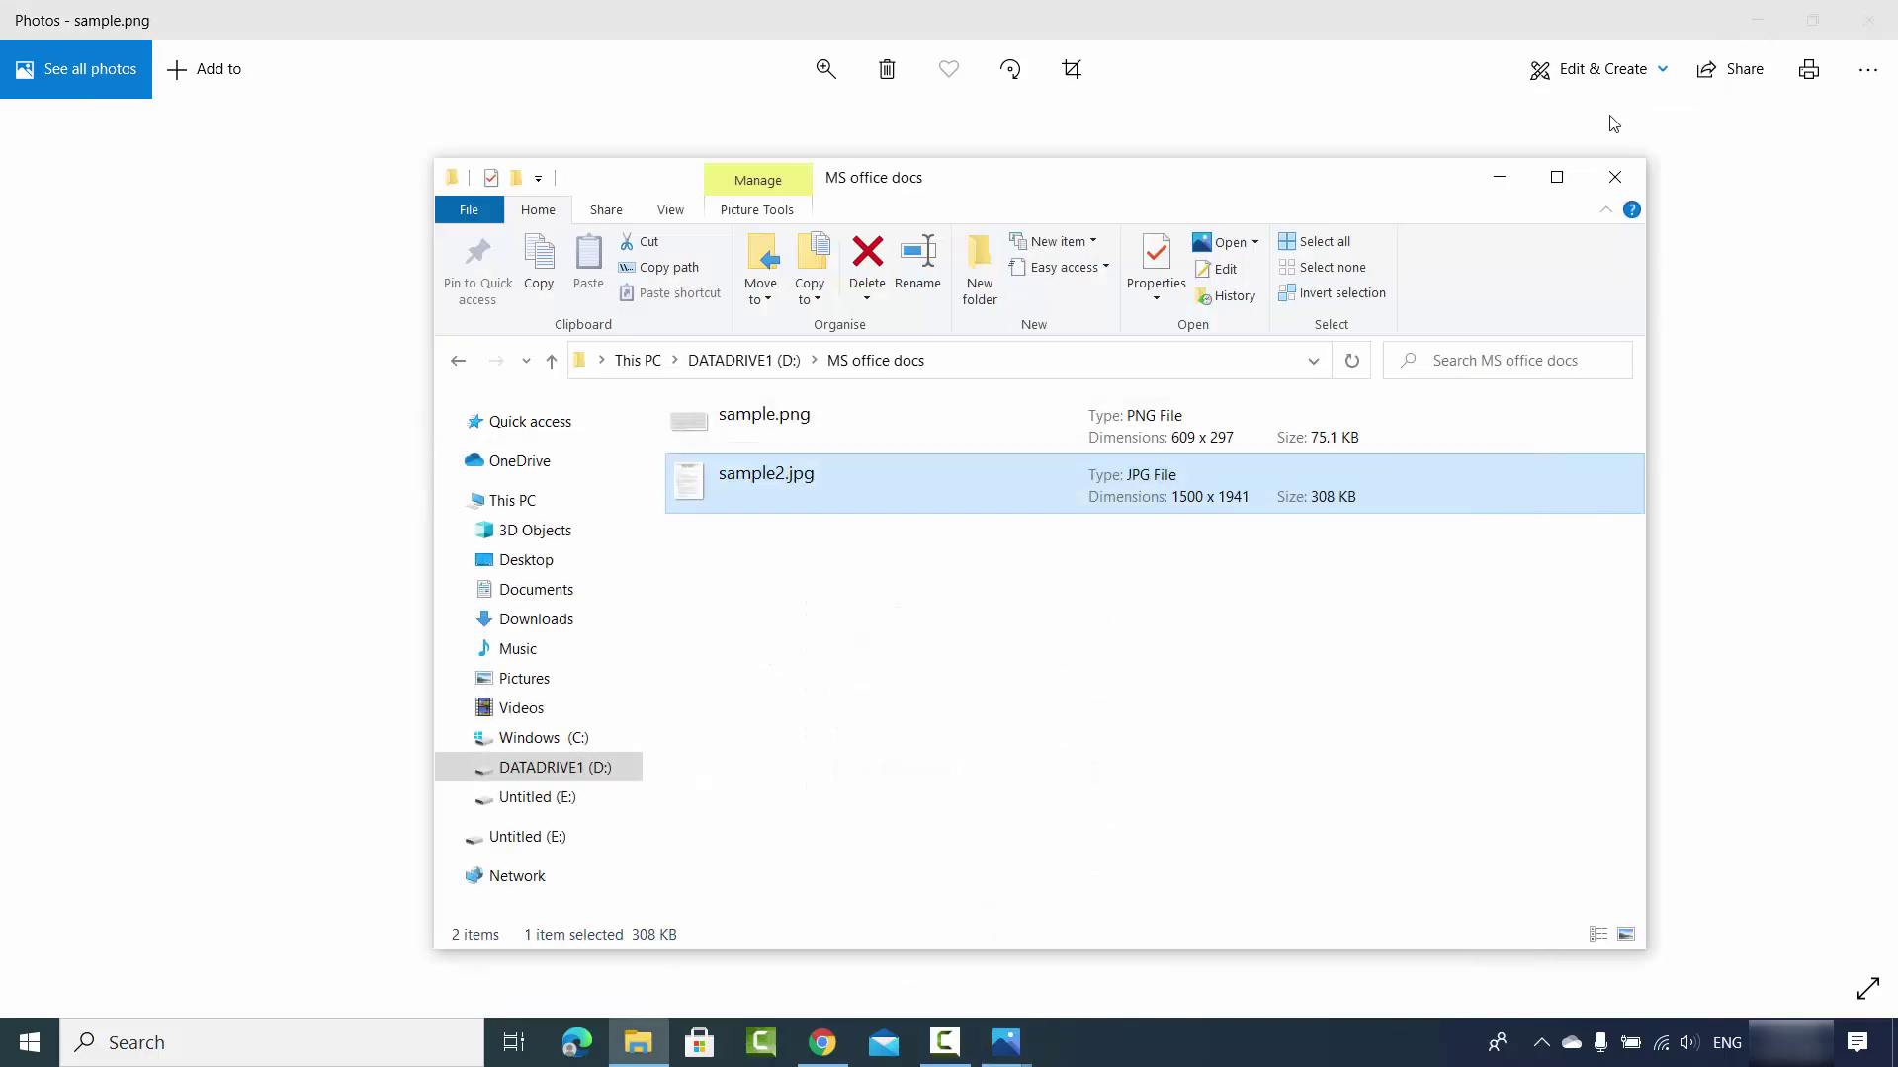
pyautogui.click(1509, 170)
pyautogui.click(1756, 19)
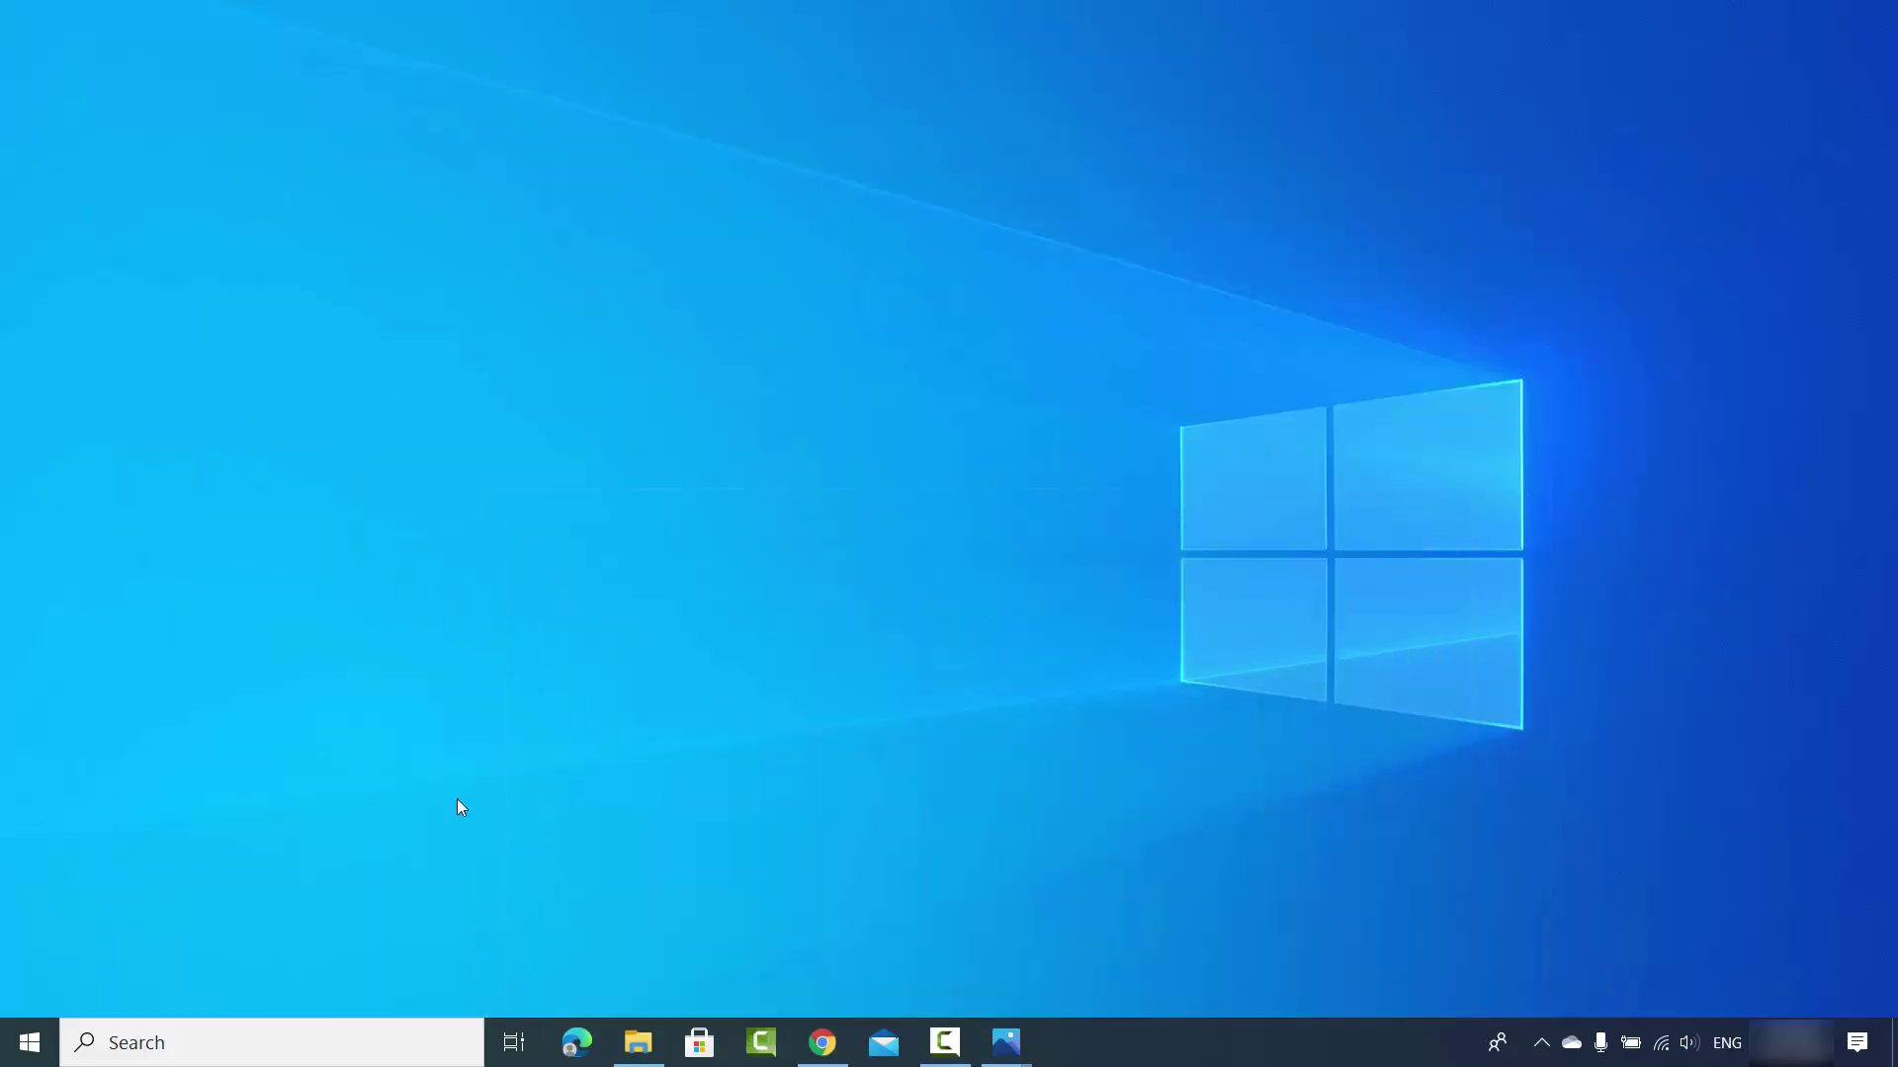
# Step: Launch Word and create a blank document
pyautogui.click(287, 1022)
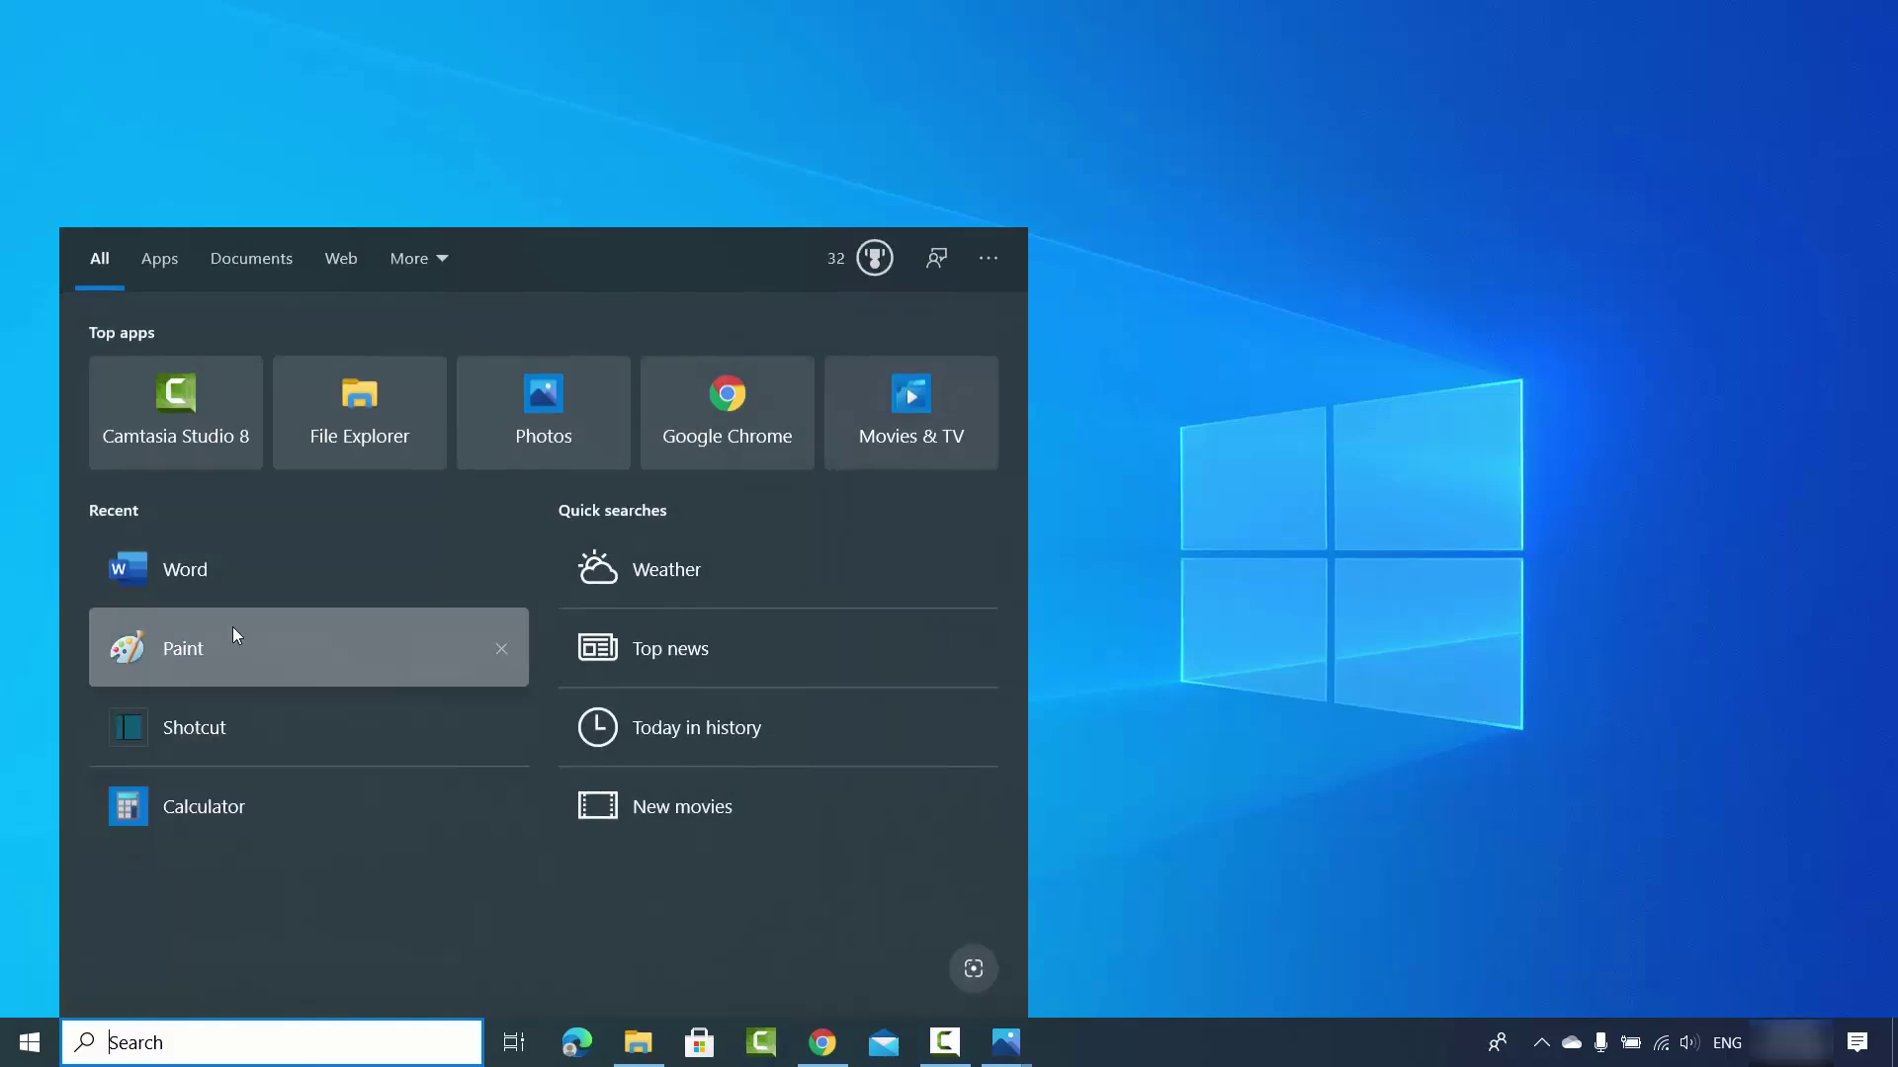
pyautogui.click(205, 575)
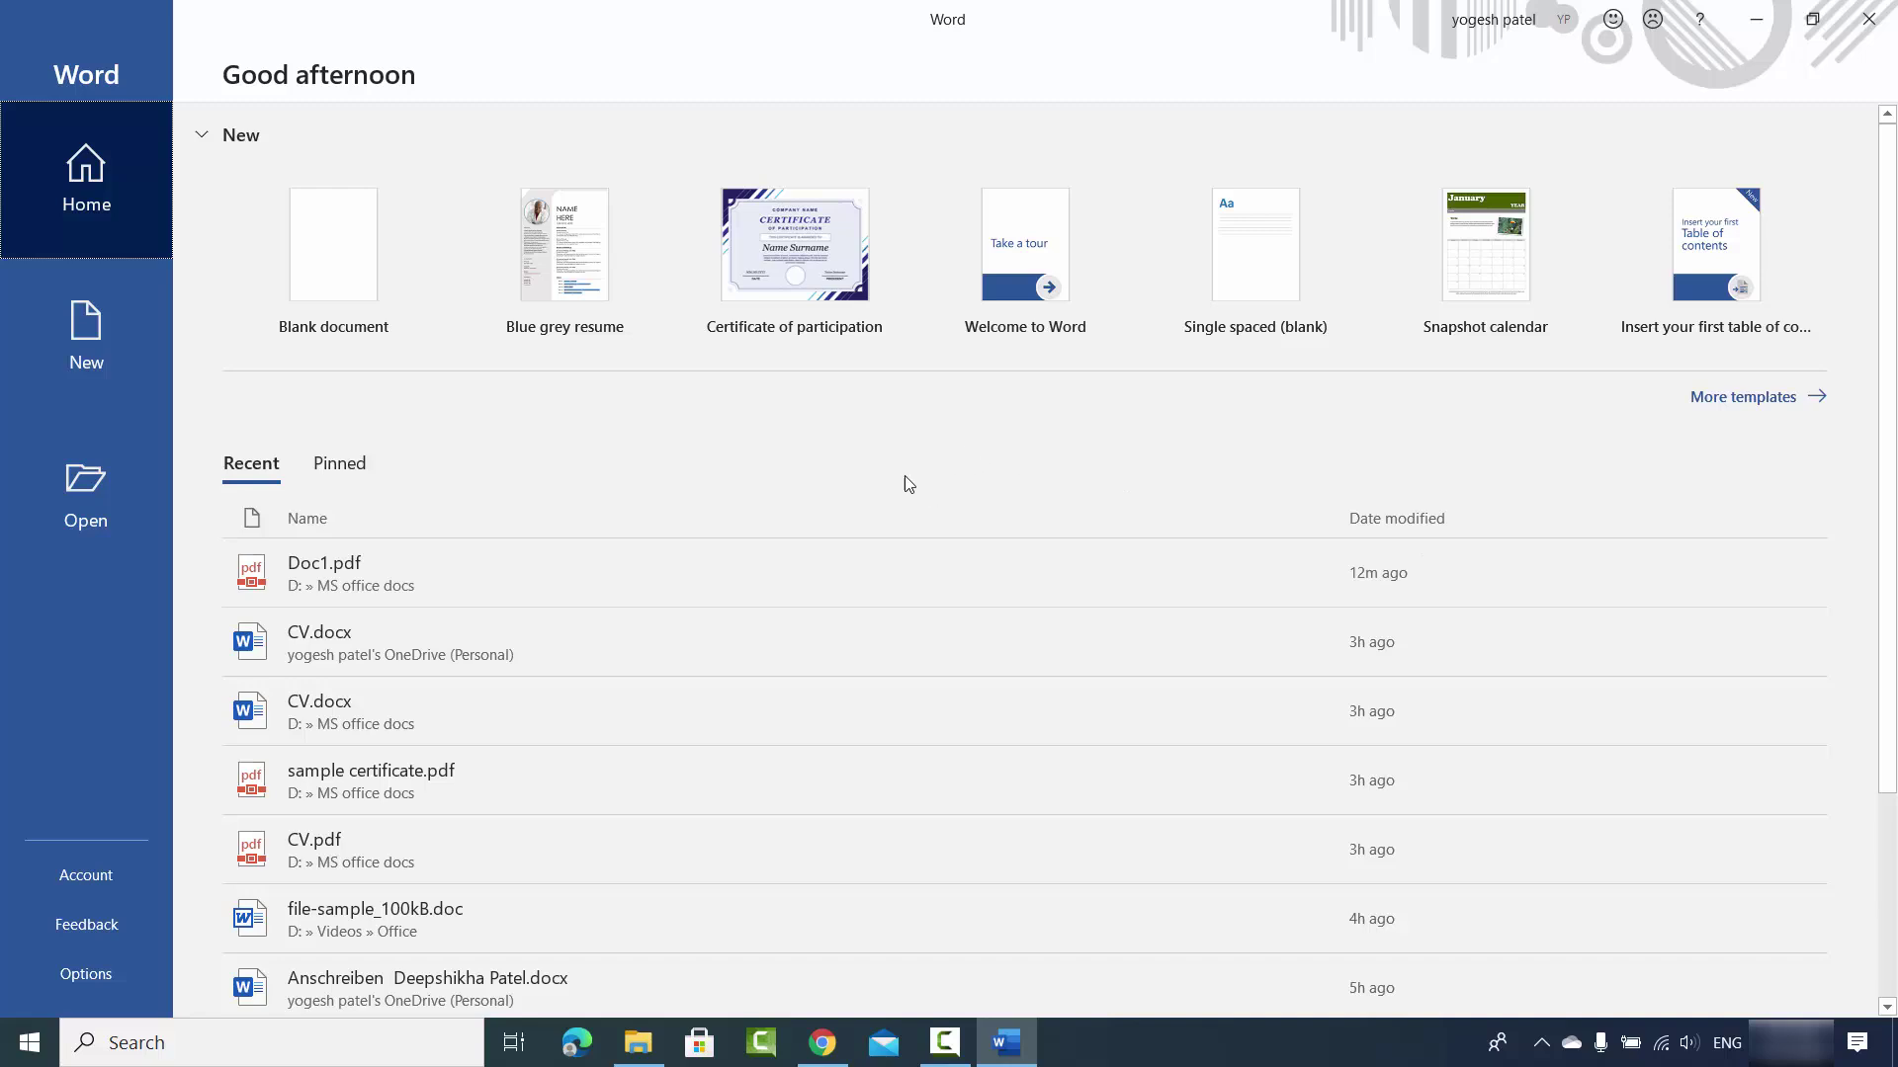
pyautogui.click(325, 264)
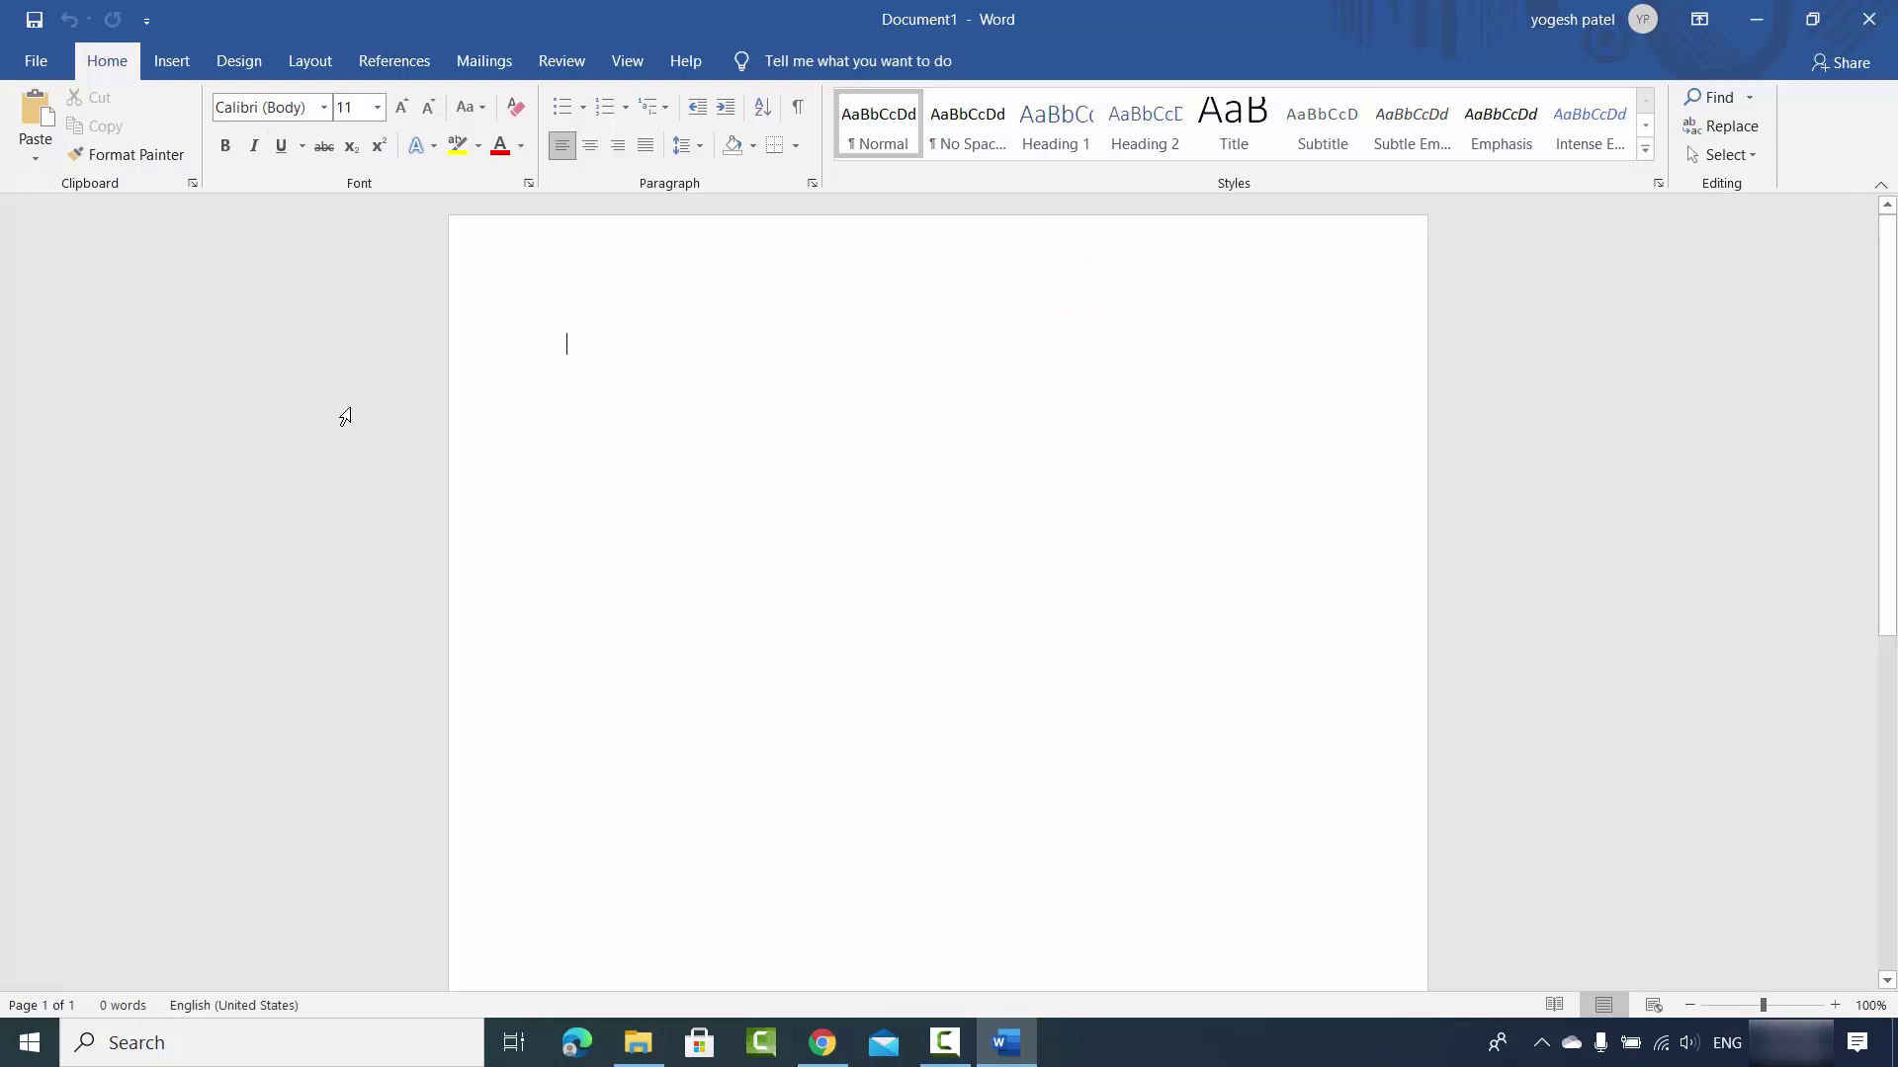
# Step: Insert the picture sample.png from the MS office docs folder on this device into the blank document
pyautogui.click(174, 65)
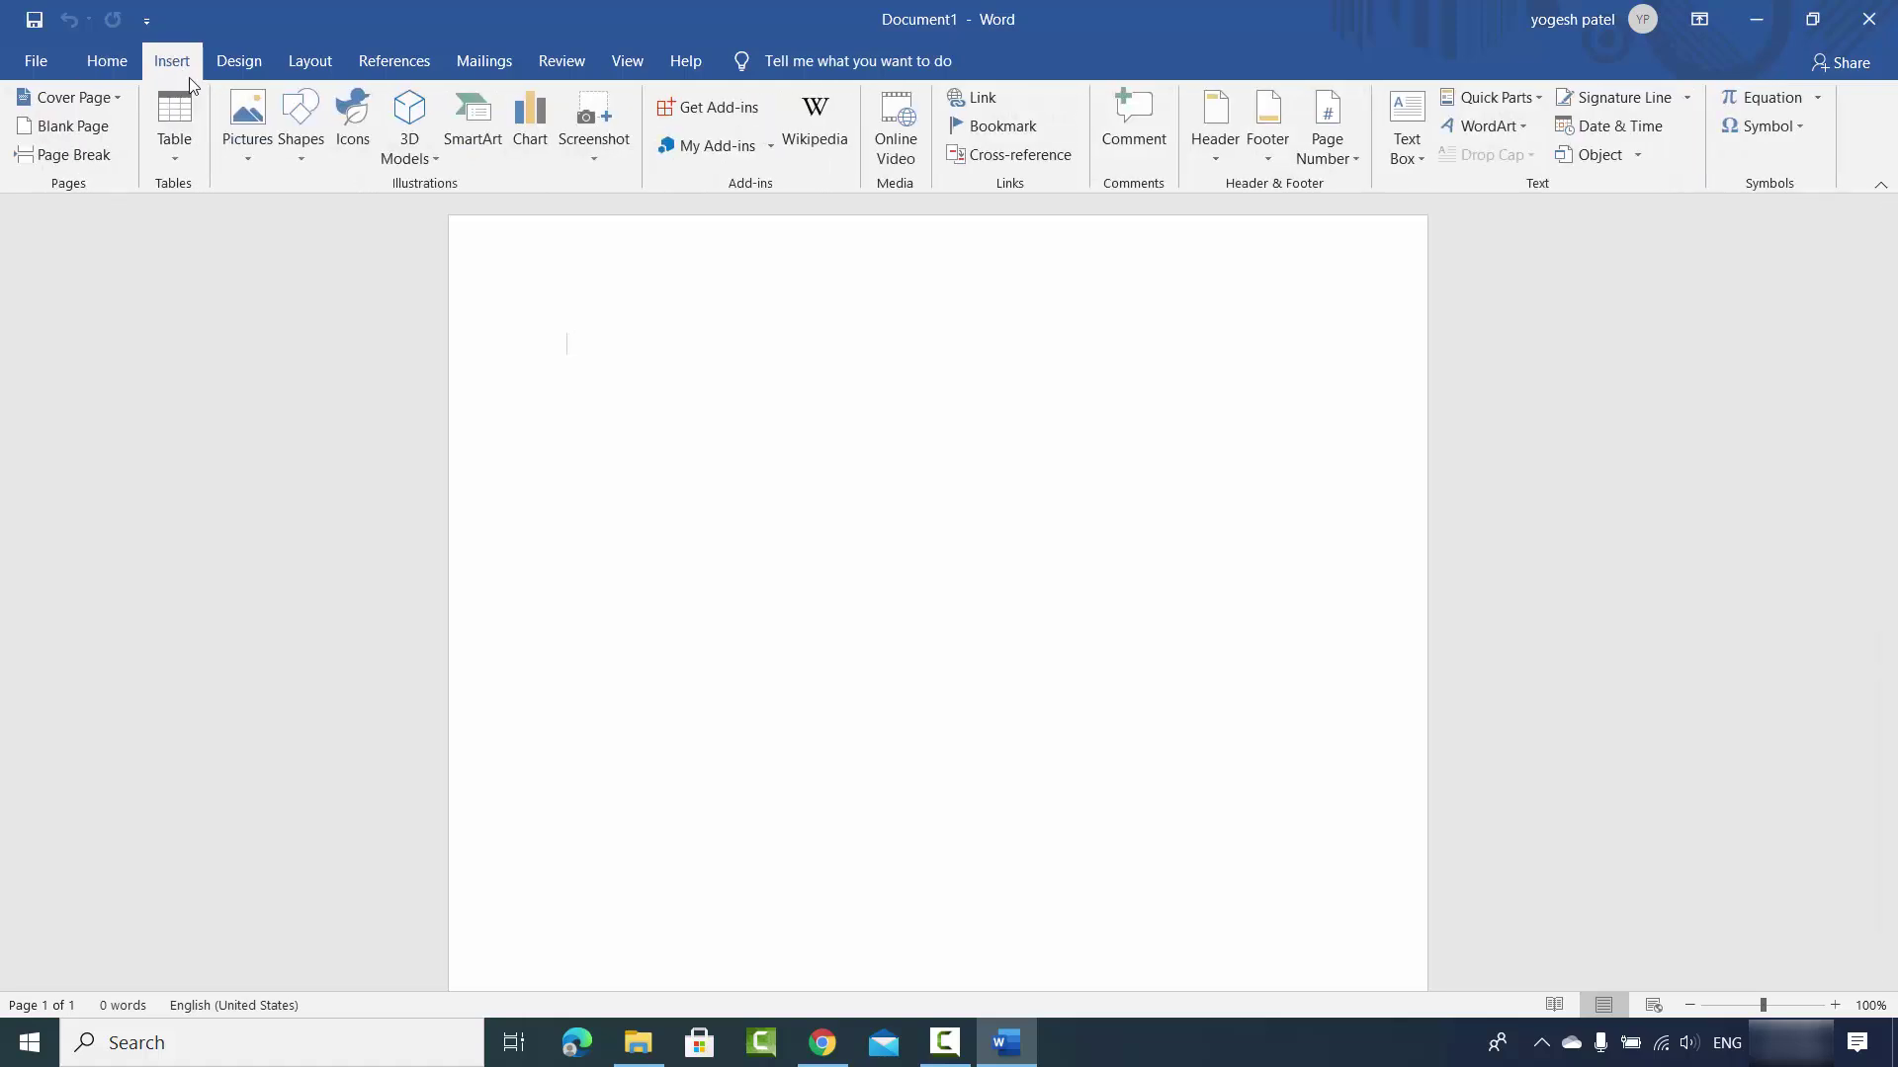
pyautogui.click(255, 137)
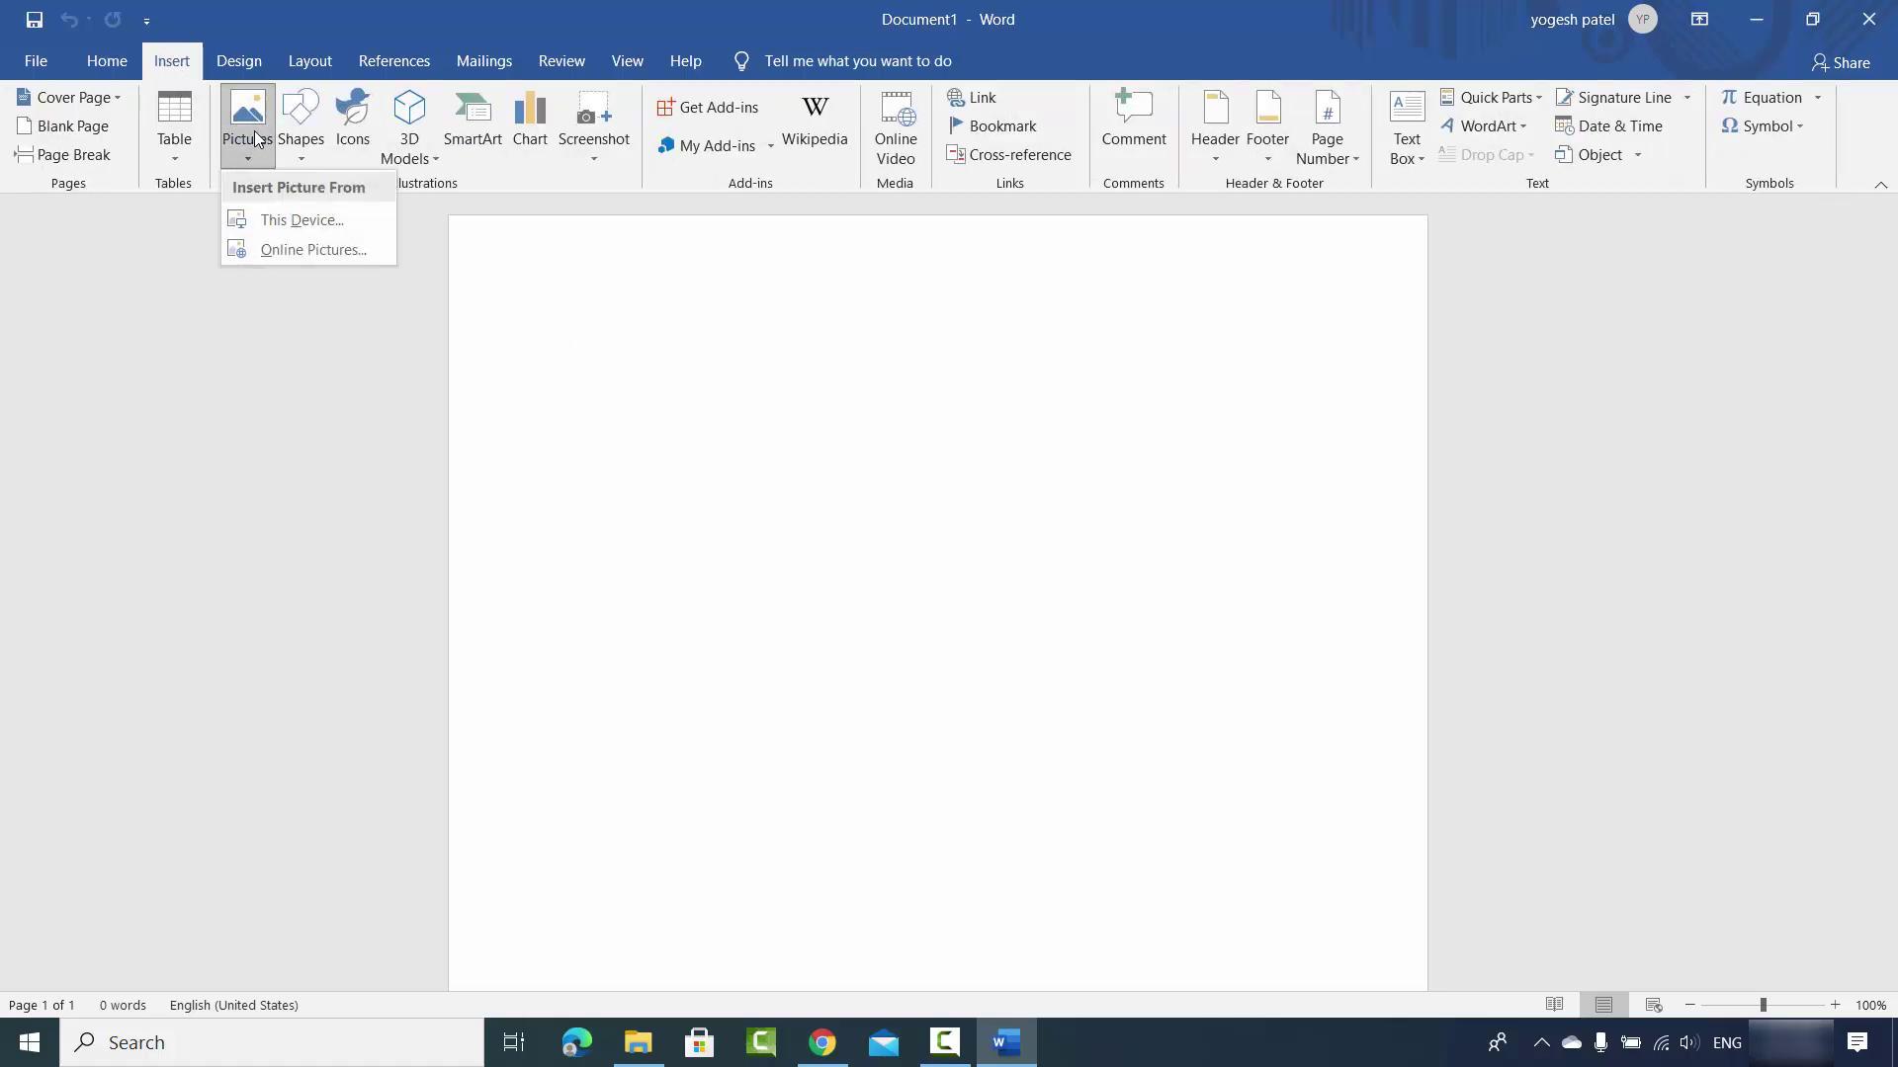
pyautogui.click(279, 230)
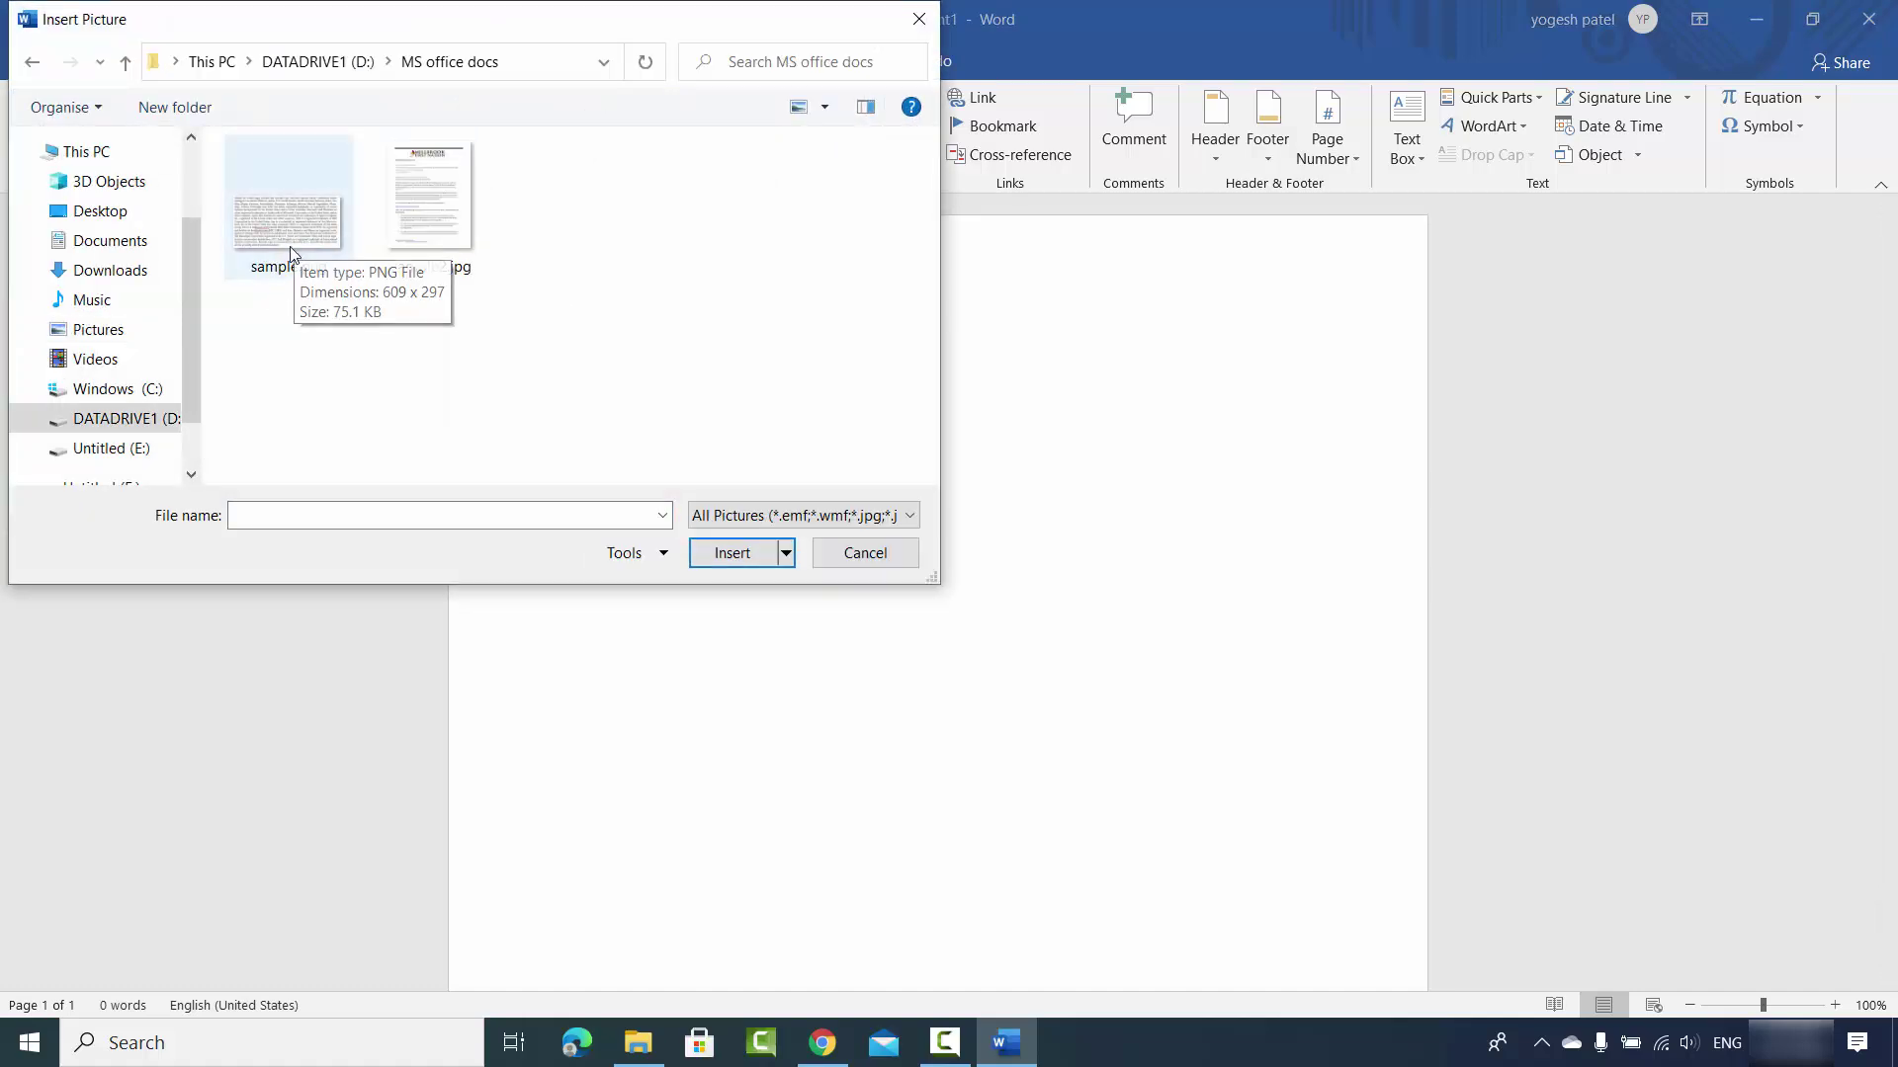
pyautogui.doubleClick(286, 237)
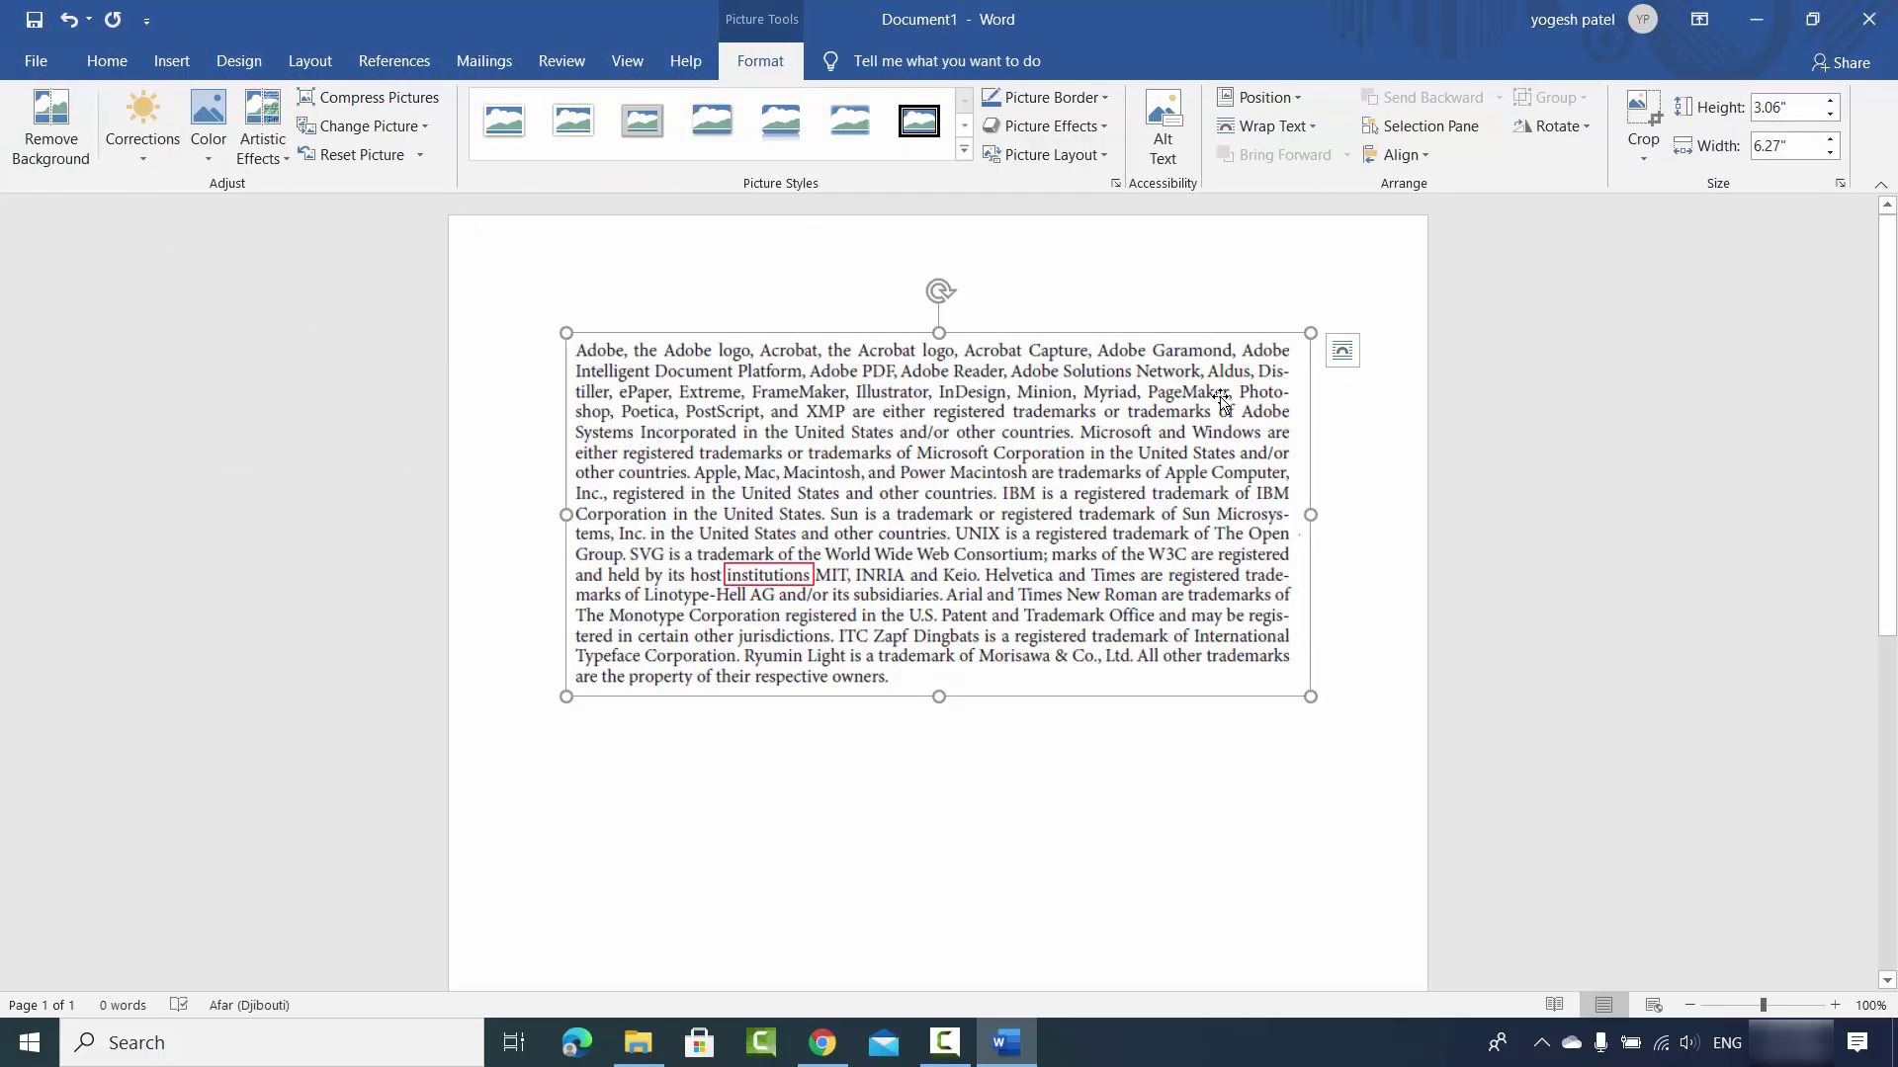
# Step: Enlarge the inserted picture proportionally to about 6.68" wide and 3.26" high
pyautogui.click(1616, 570)
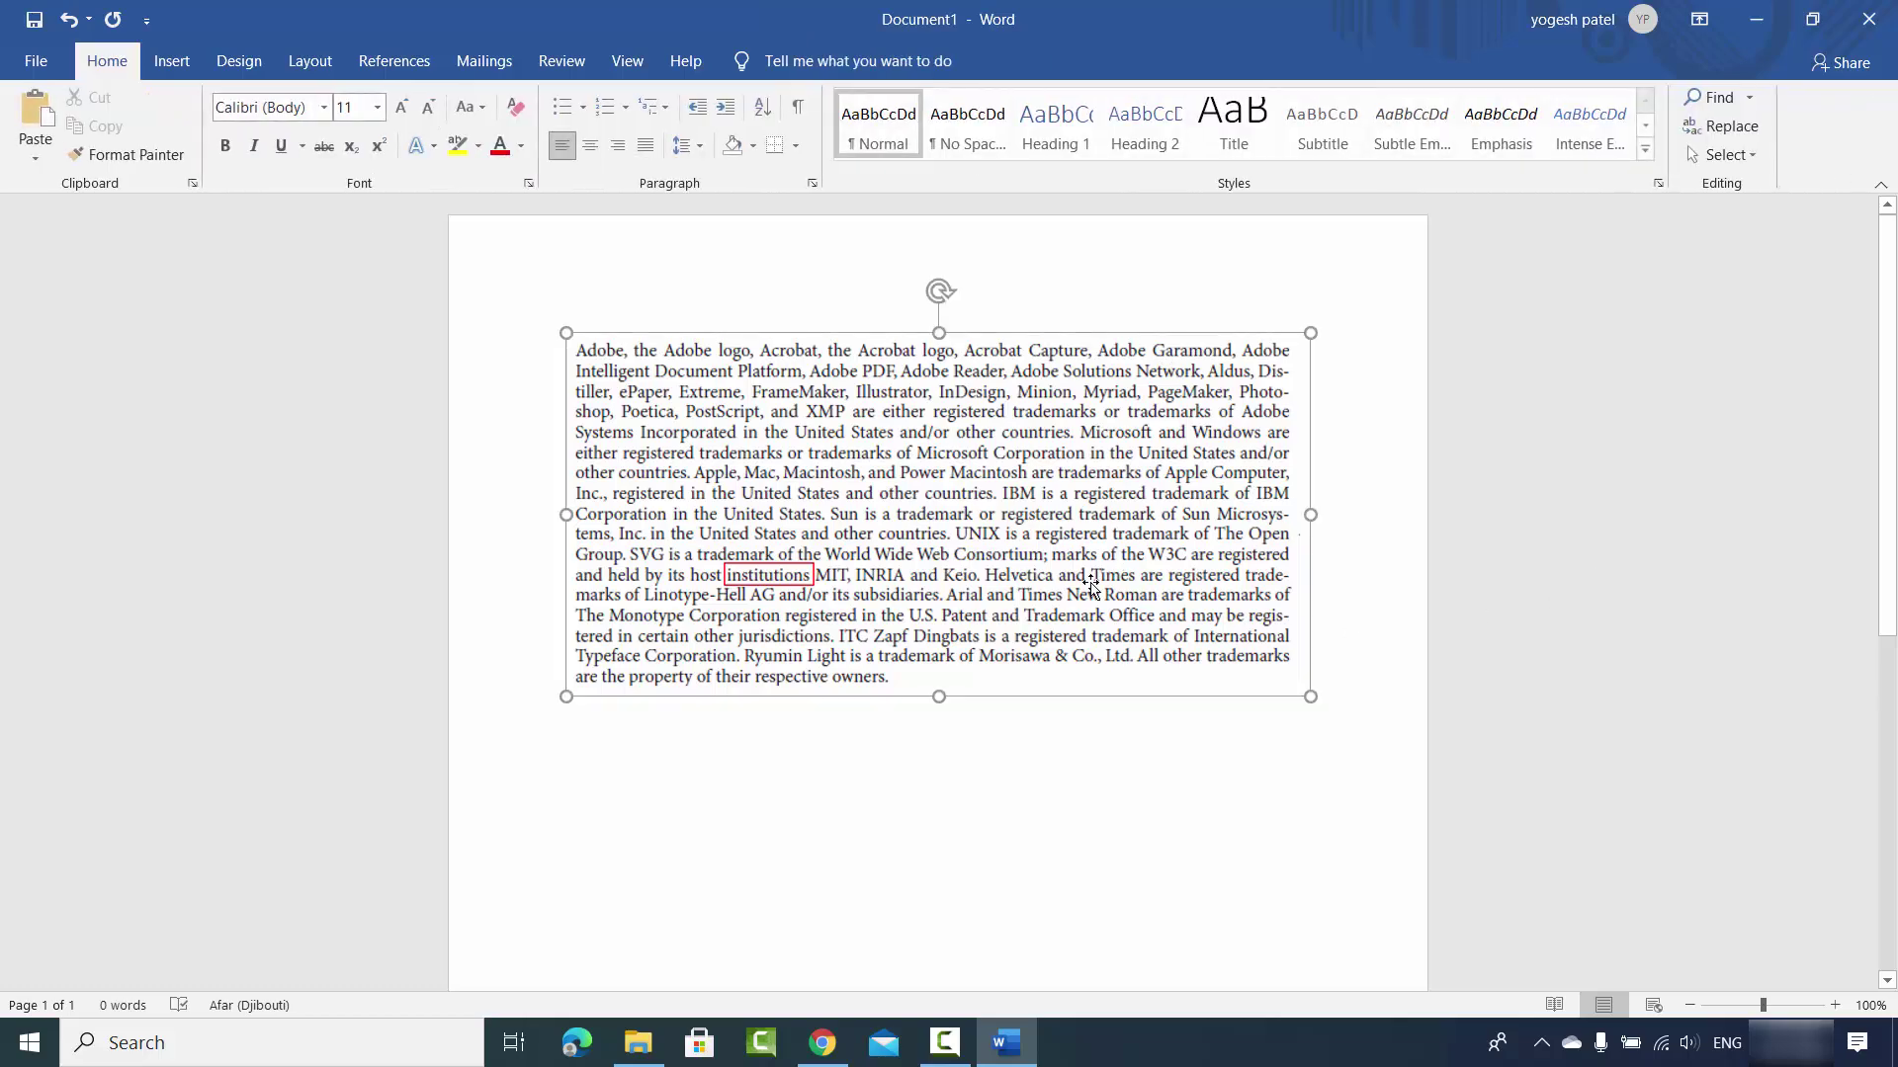
pyautogui.click(1207, 626)
pyautogui.moveTo(1309, 696); pyautogui.dragTo(1262, 721)
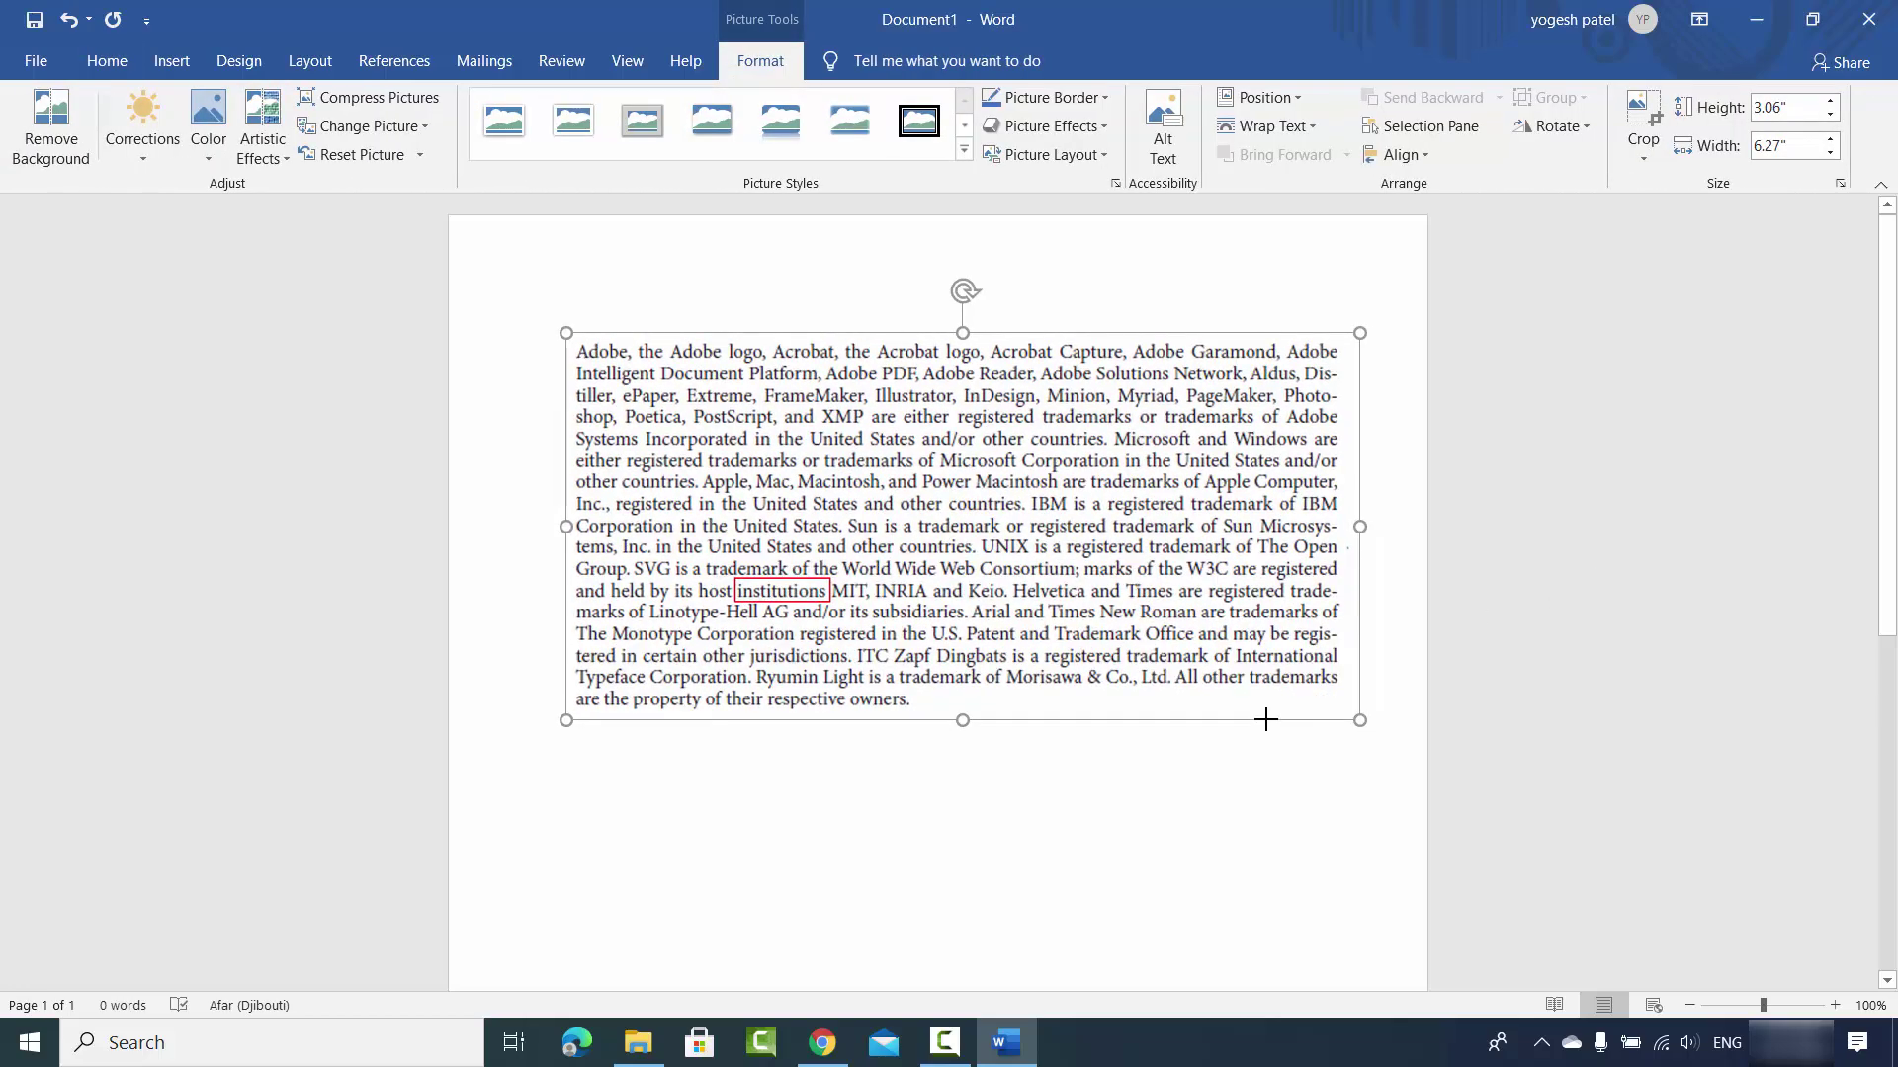
pyautogui.moveTo(1018, 590); pyautogui.dragTo(1015, 593)
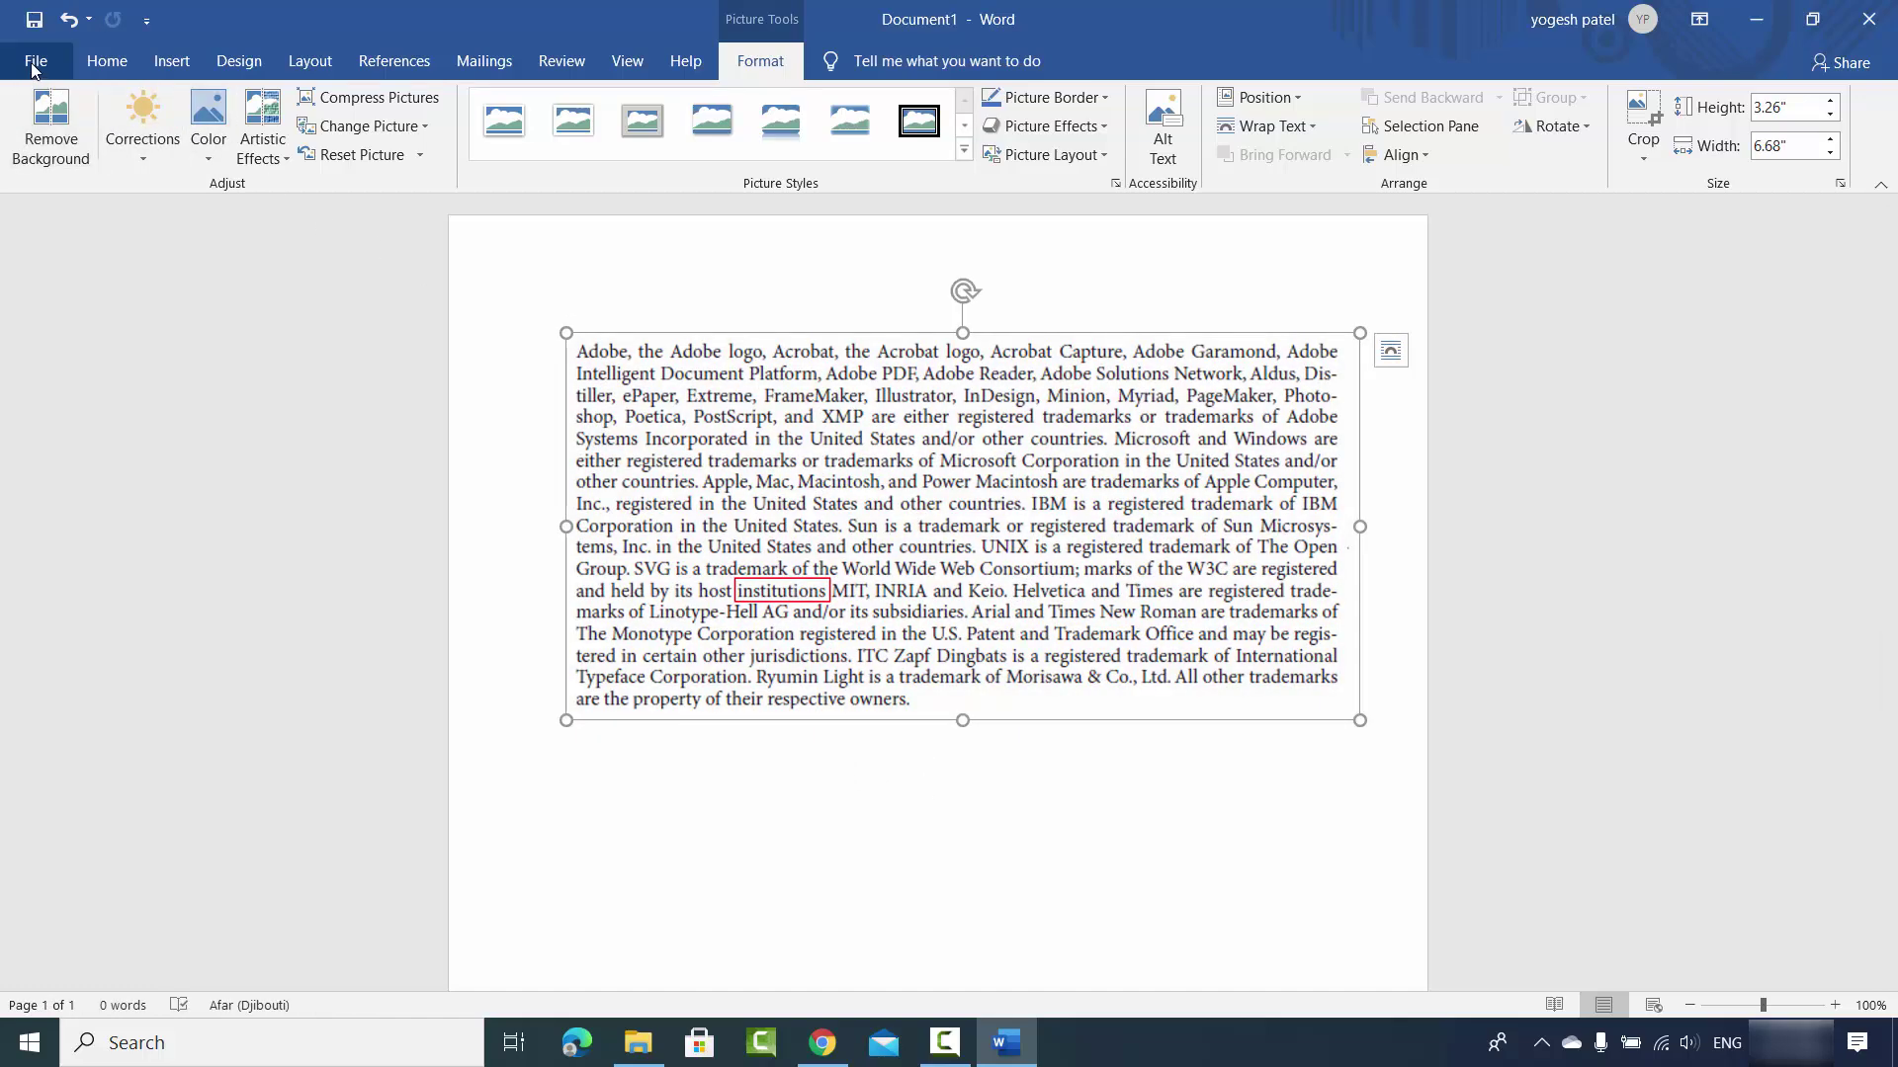
# Step: Start saving a copy of the document in the MS office docs folder with PDF as the file type
pyautogui.click(34, 65)
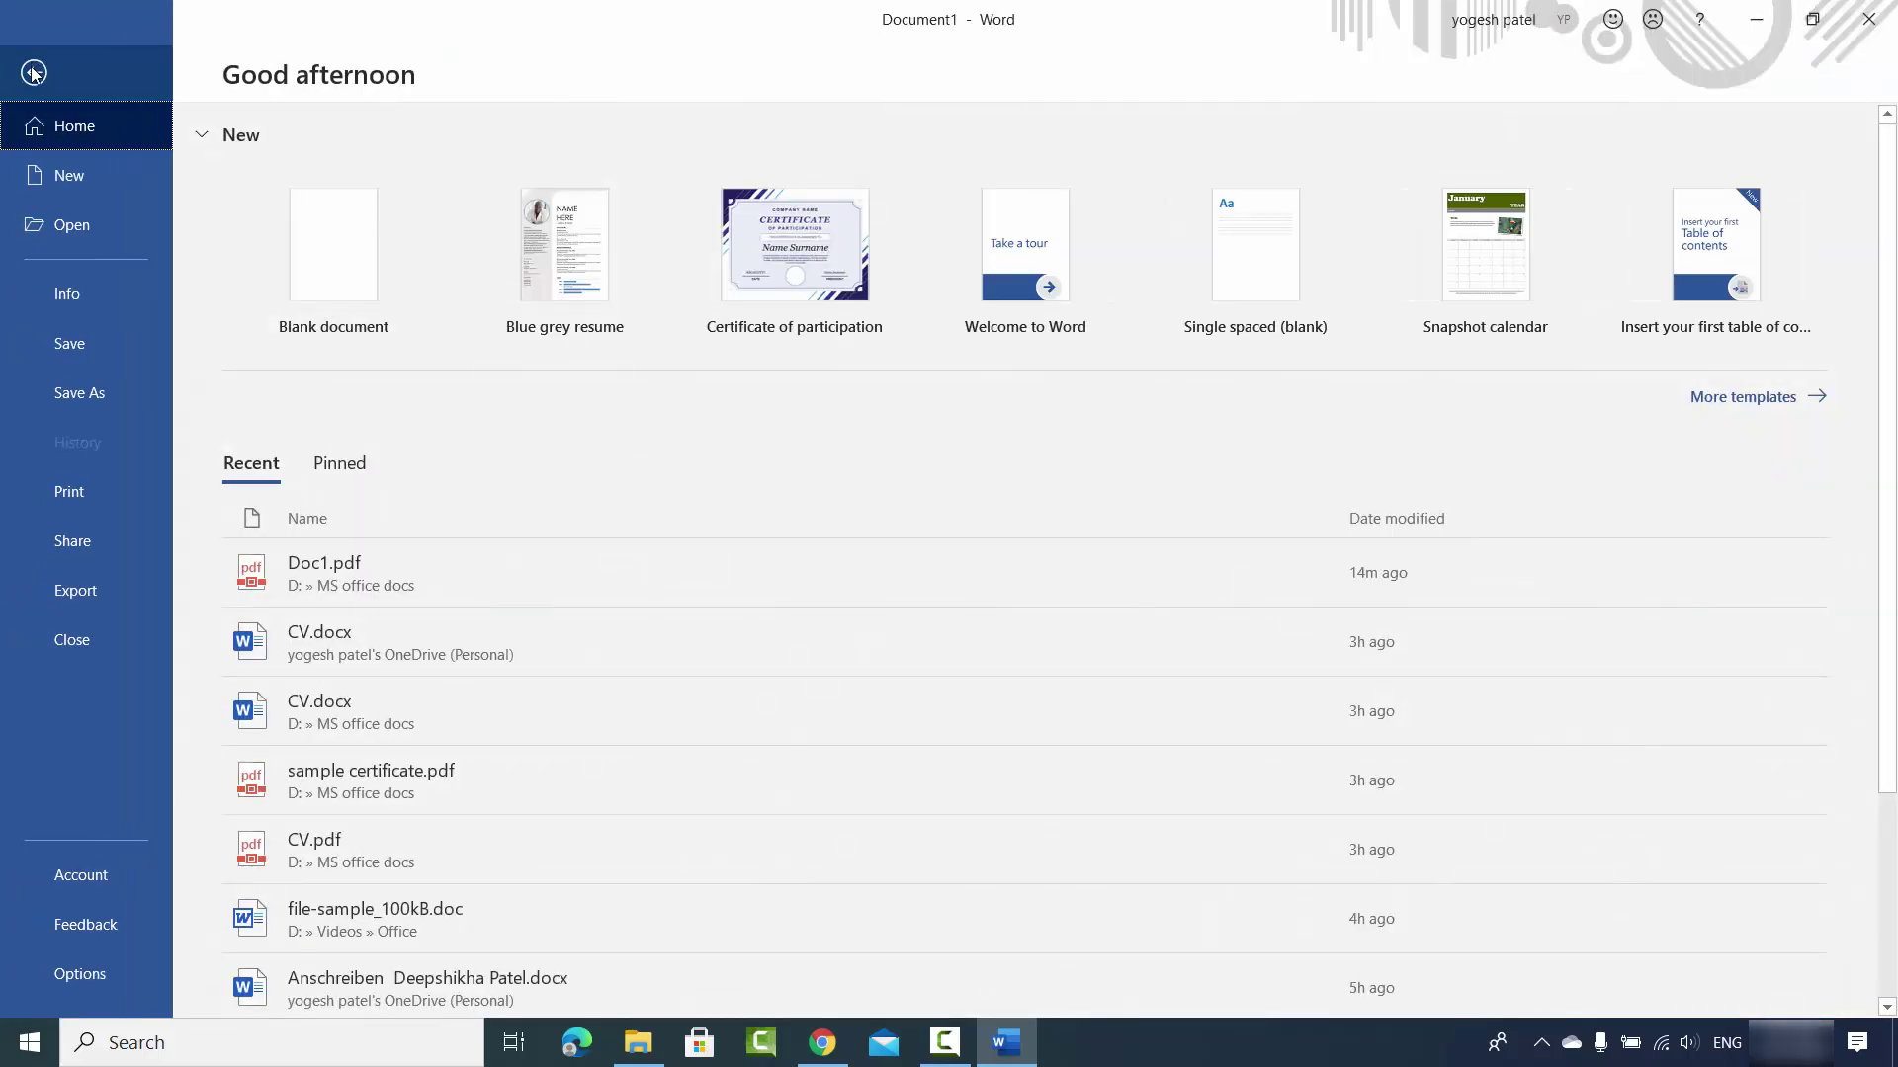
pyautogui.click(80, 392)
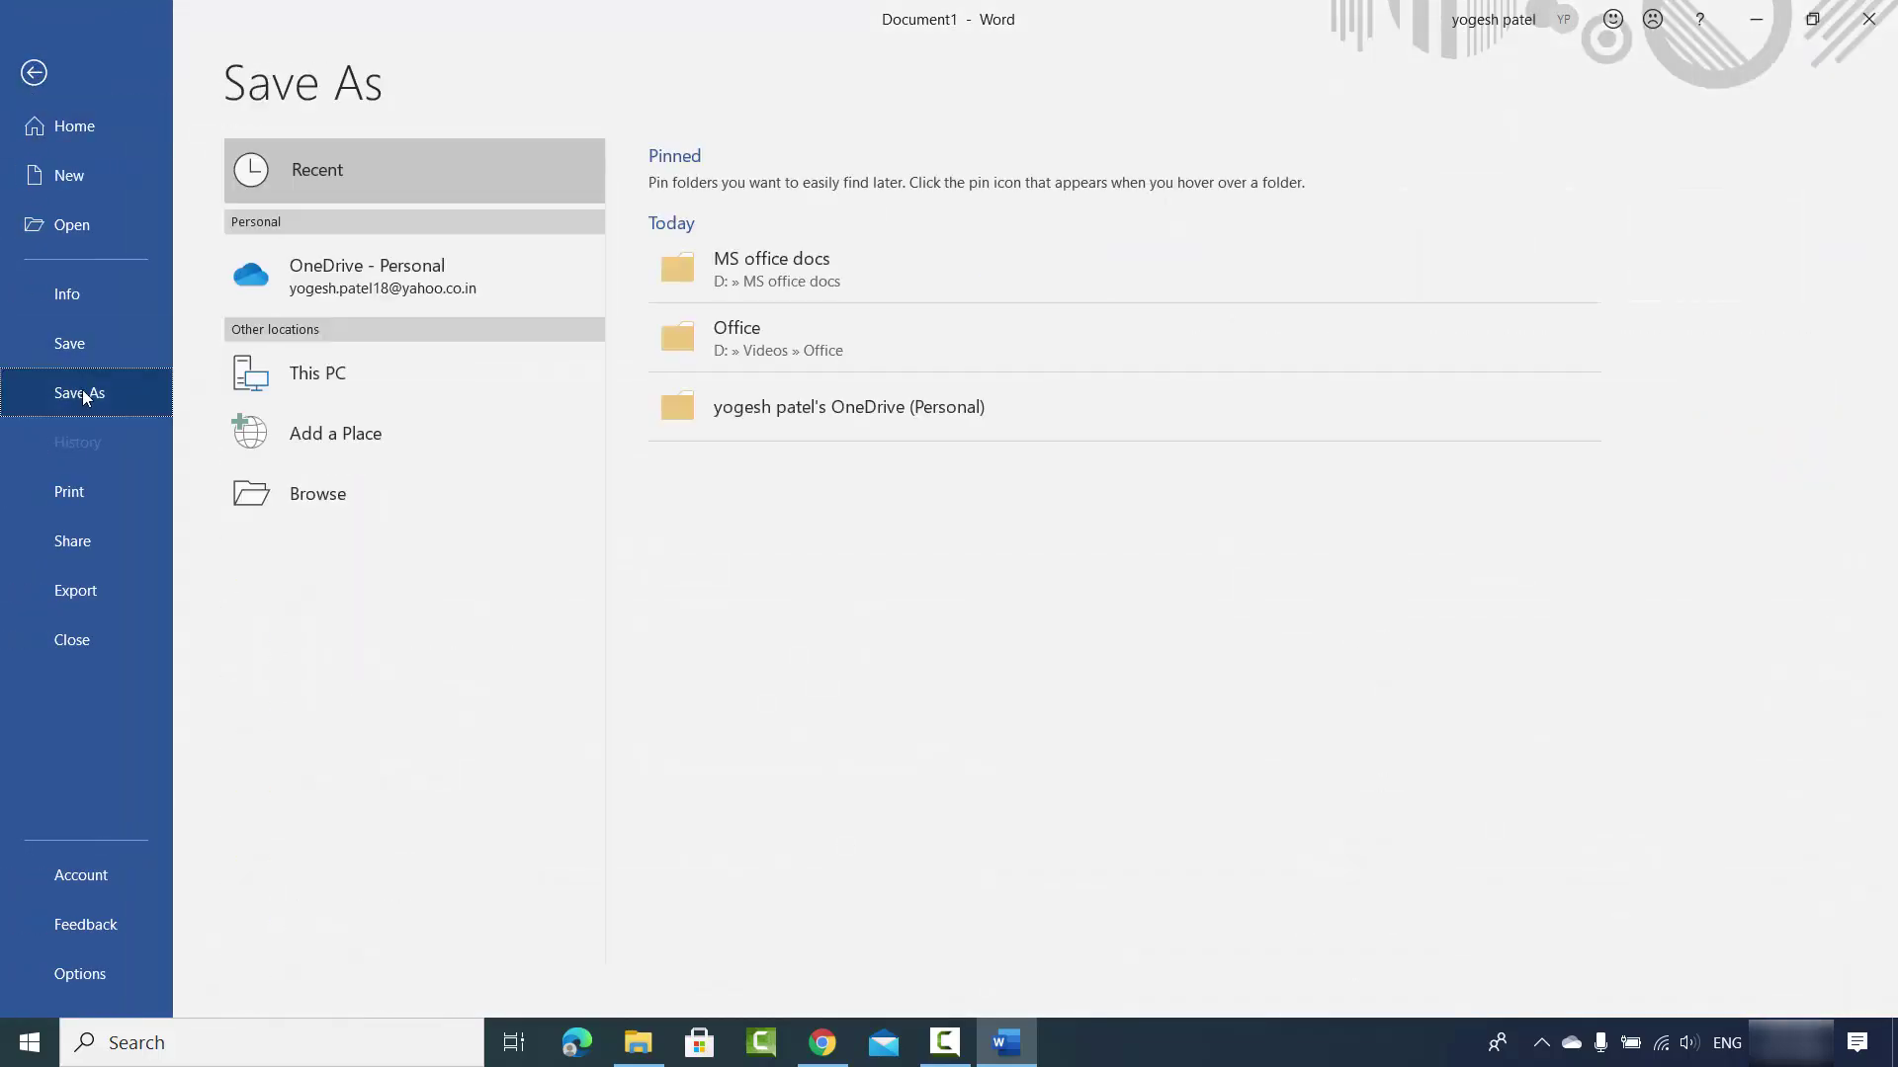
pyautogui.click(317, 496)
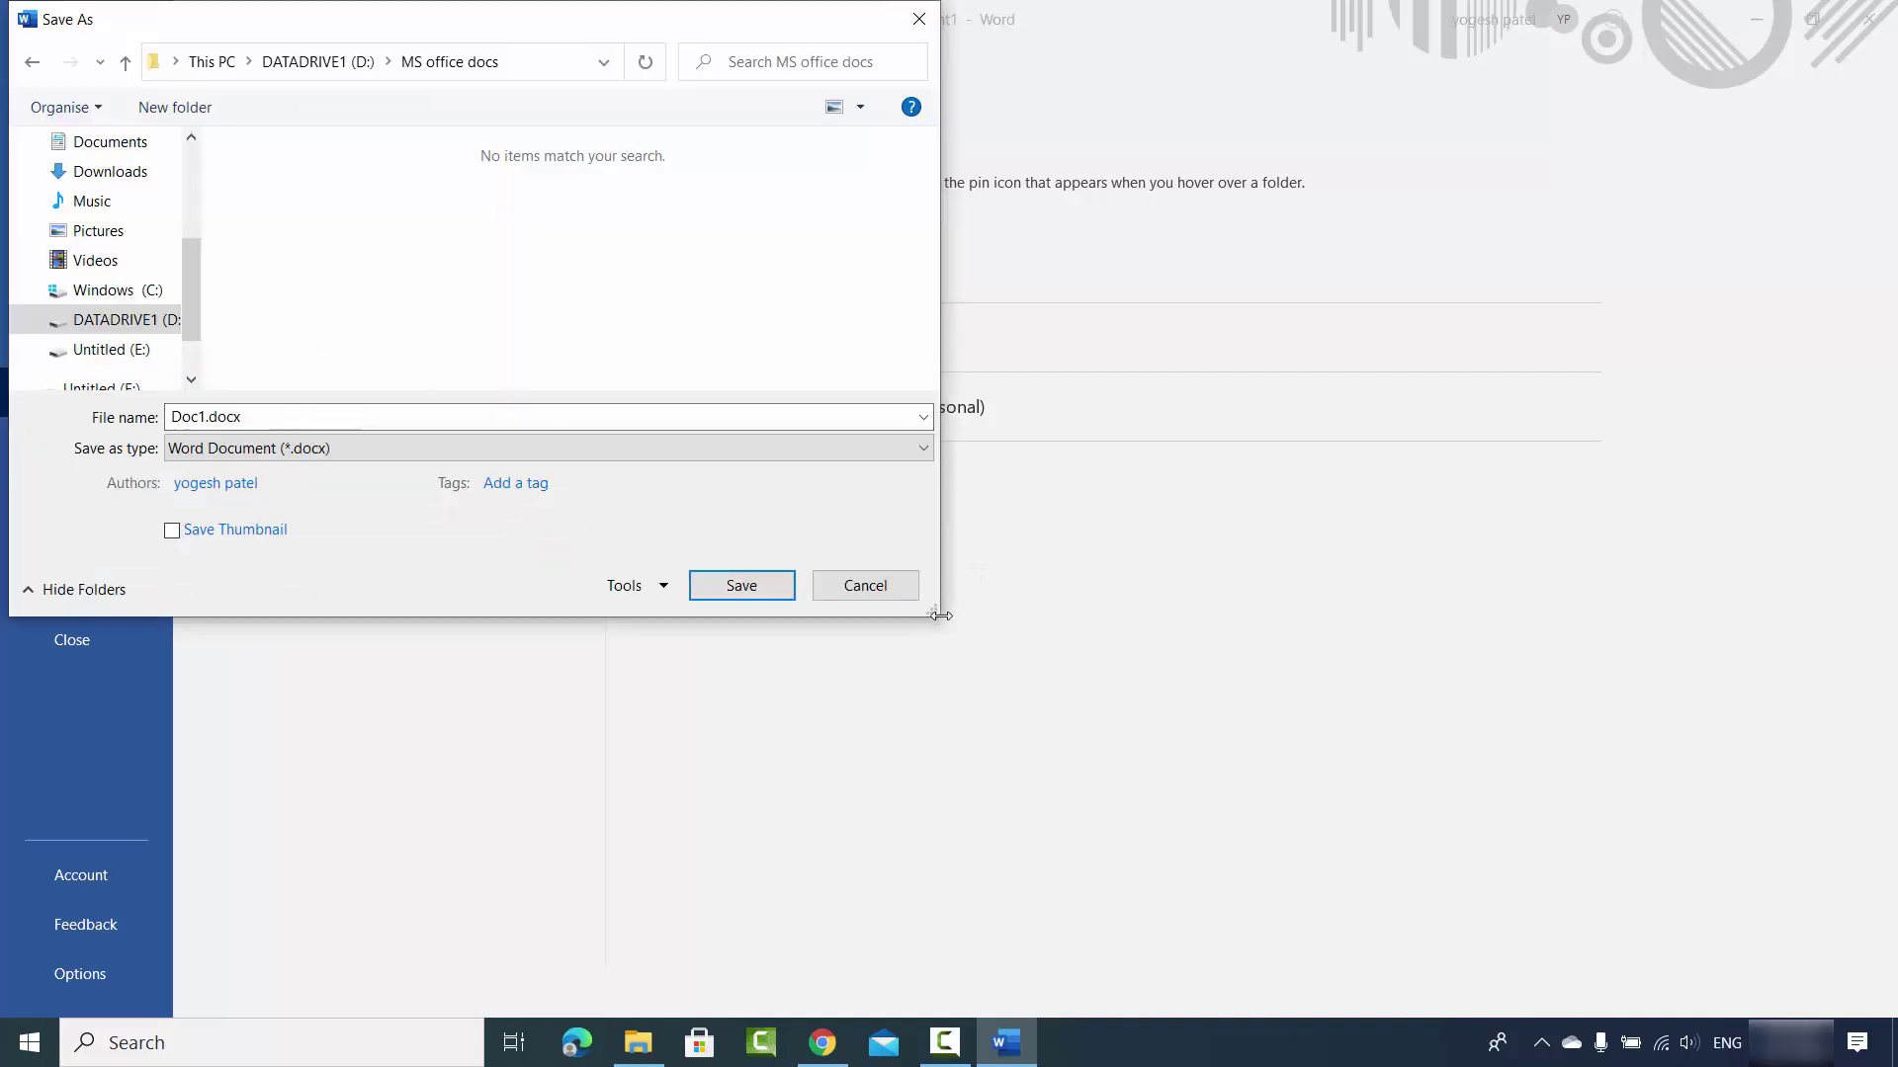
pyautogui.moveTo(934, 620); pyautogui.dragTo(1033, 678)
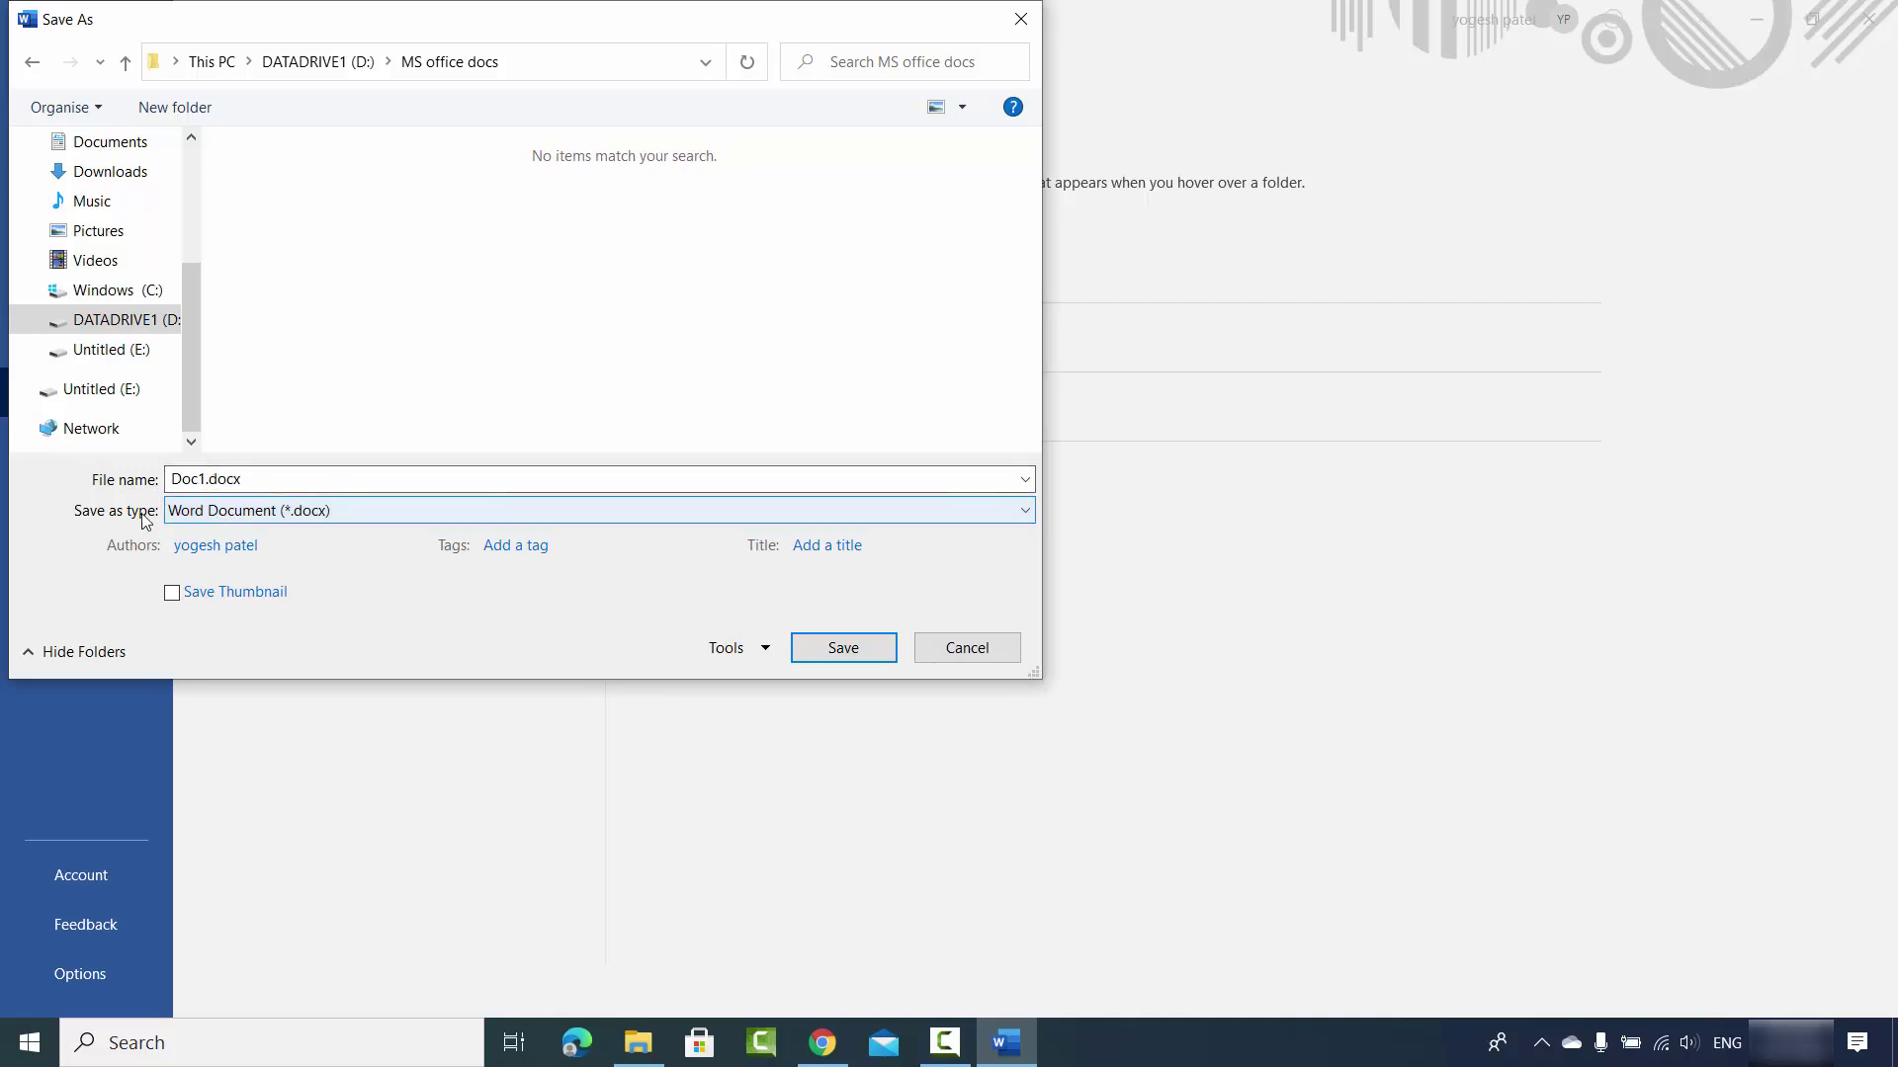
pyautogui.click(238, 514)
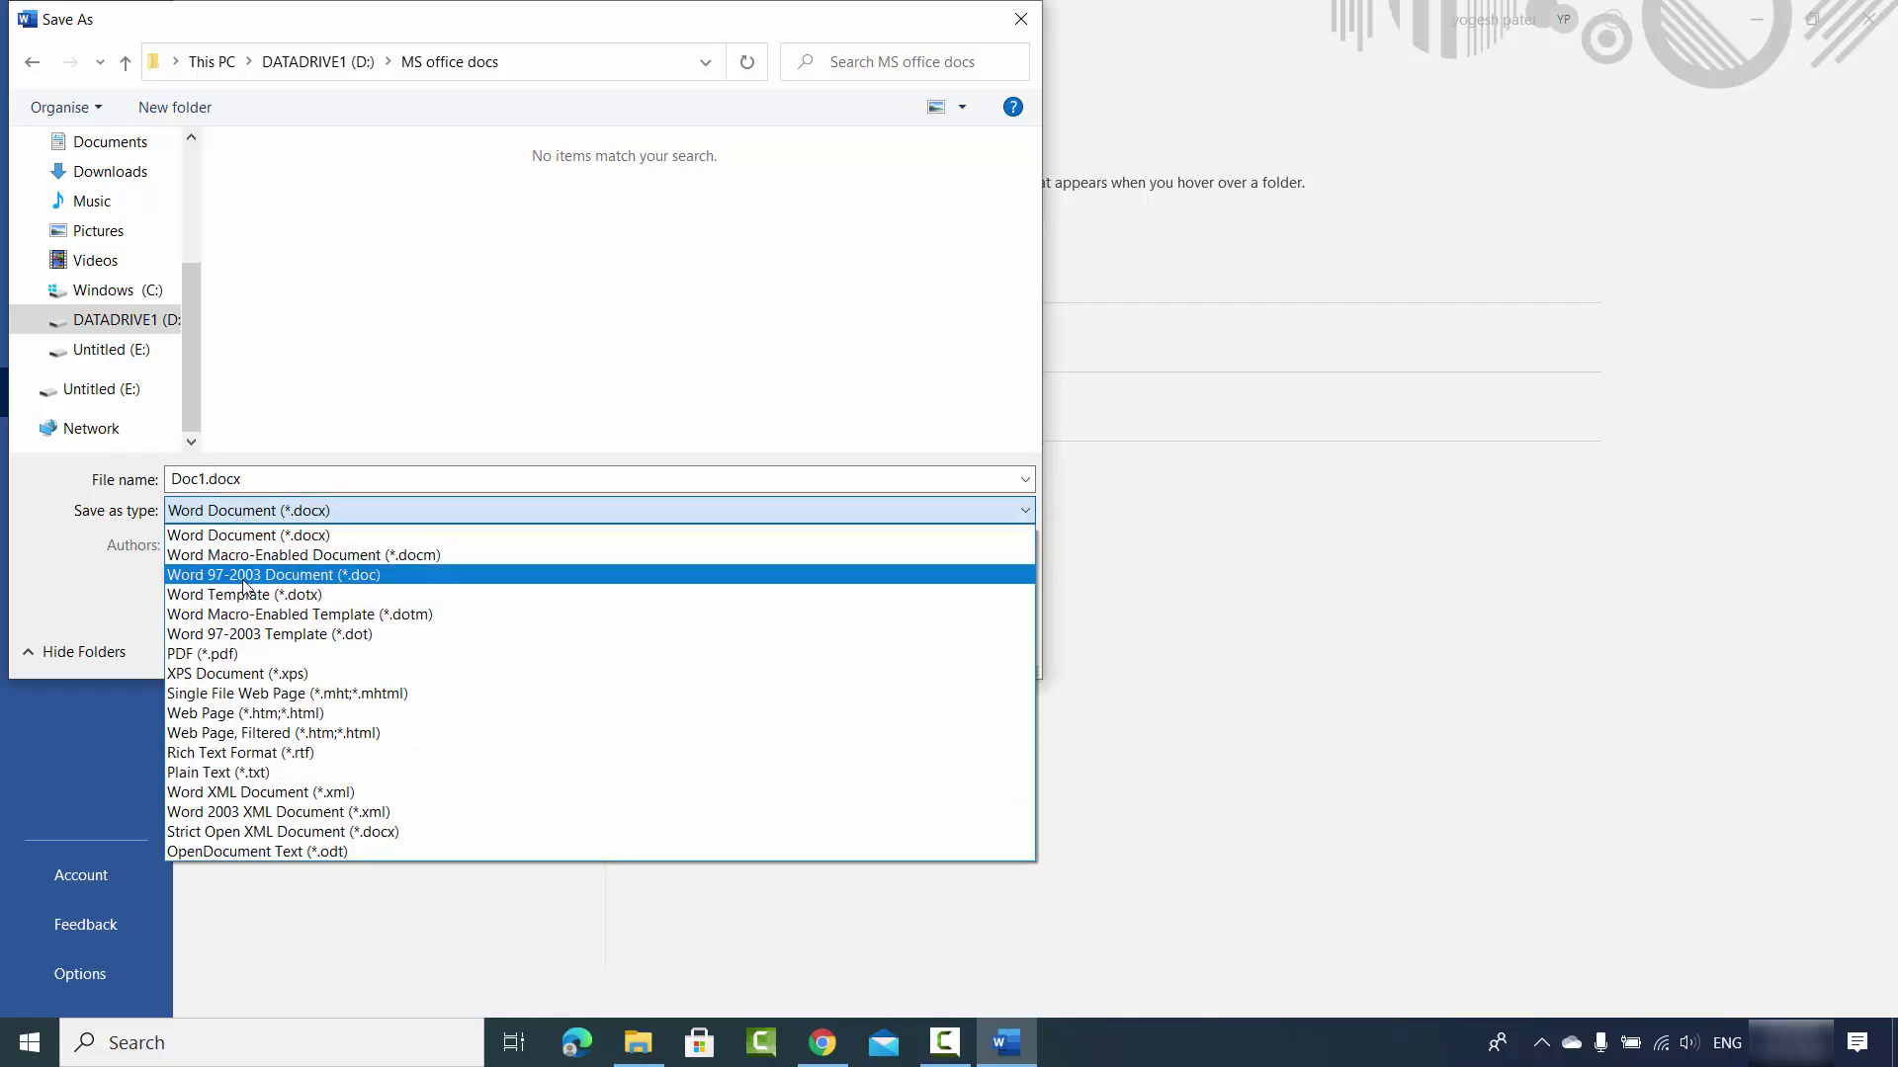
pyautogui.click(213, 654)
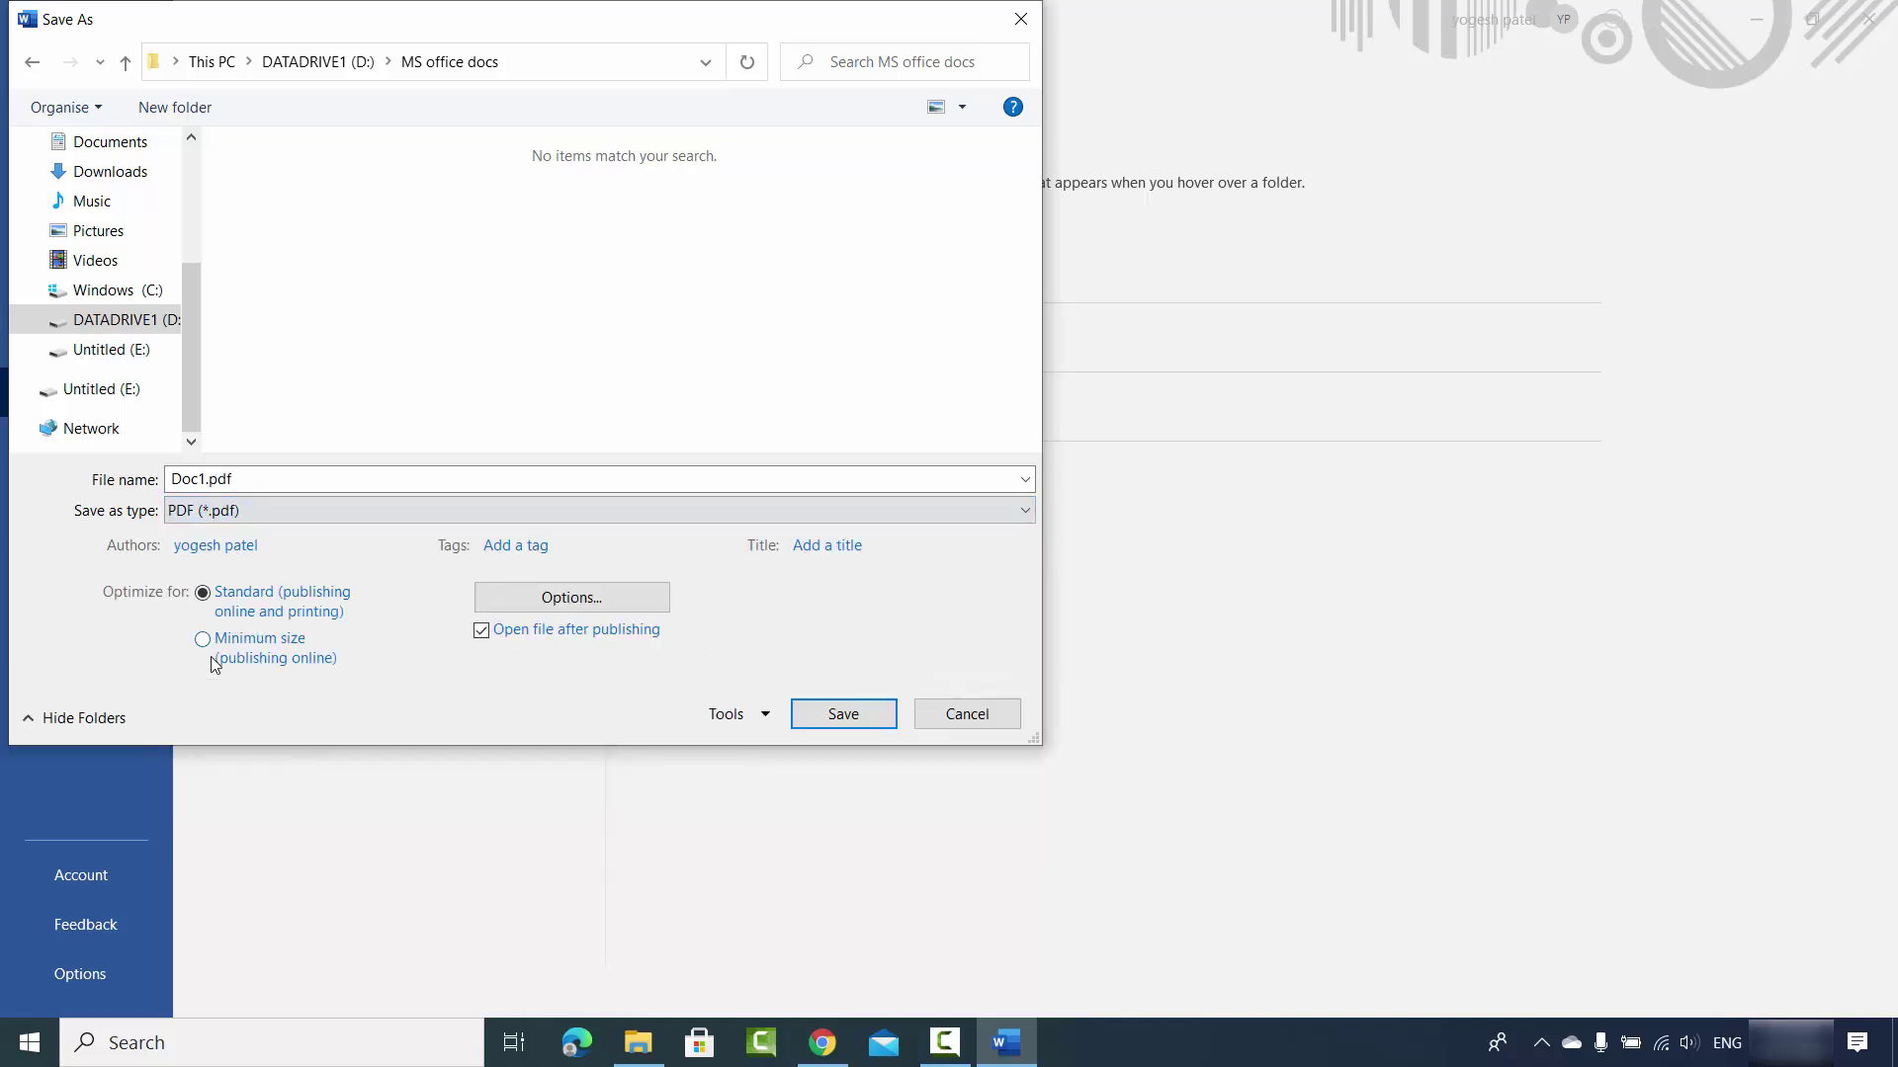
# Step: Save the PDF under the file name sample.pdf and view the exported file in a maximized window
pyautogui.doubleClick(208, 478)
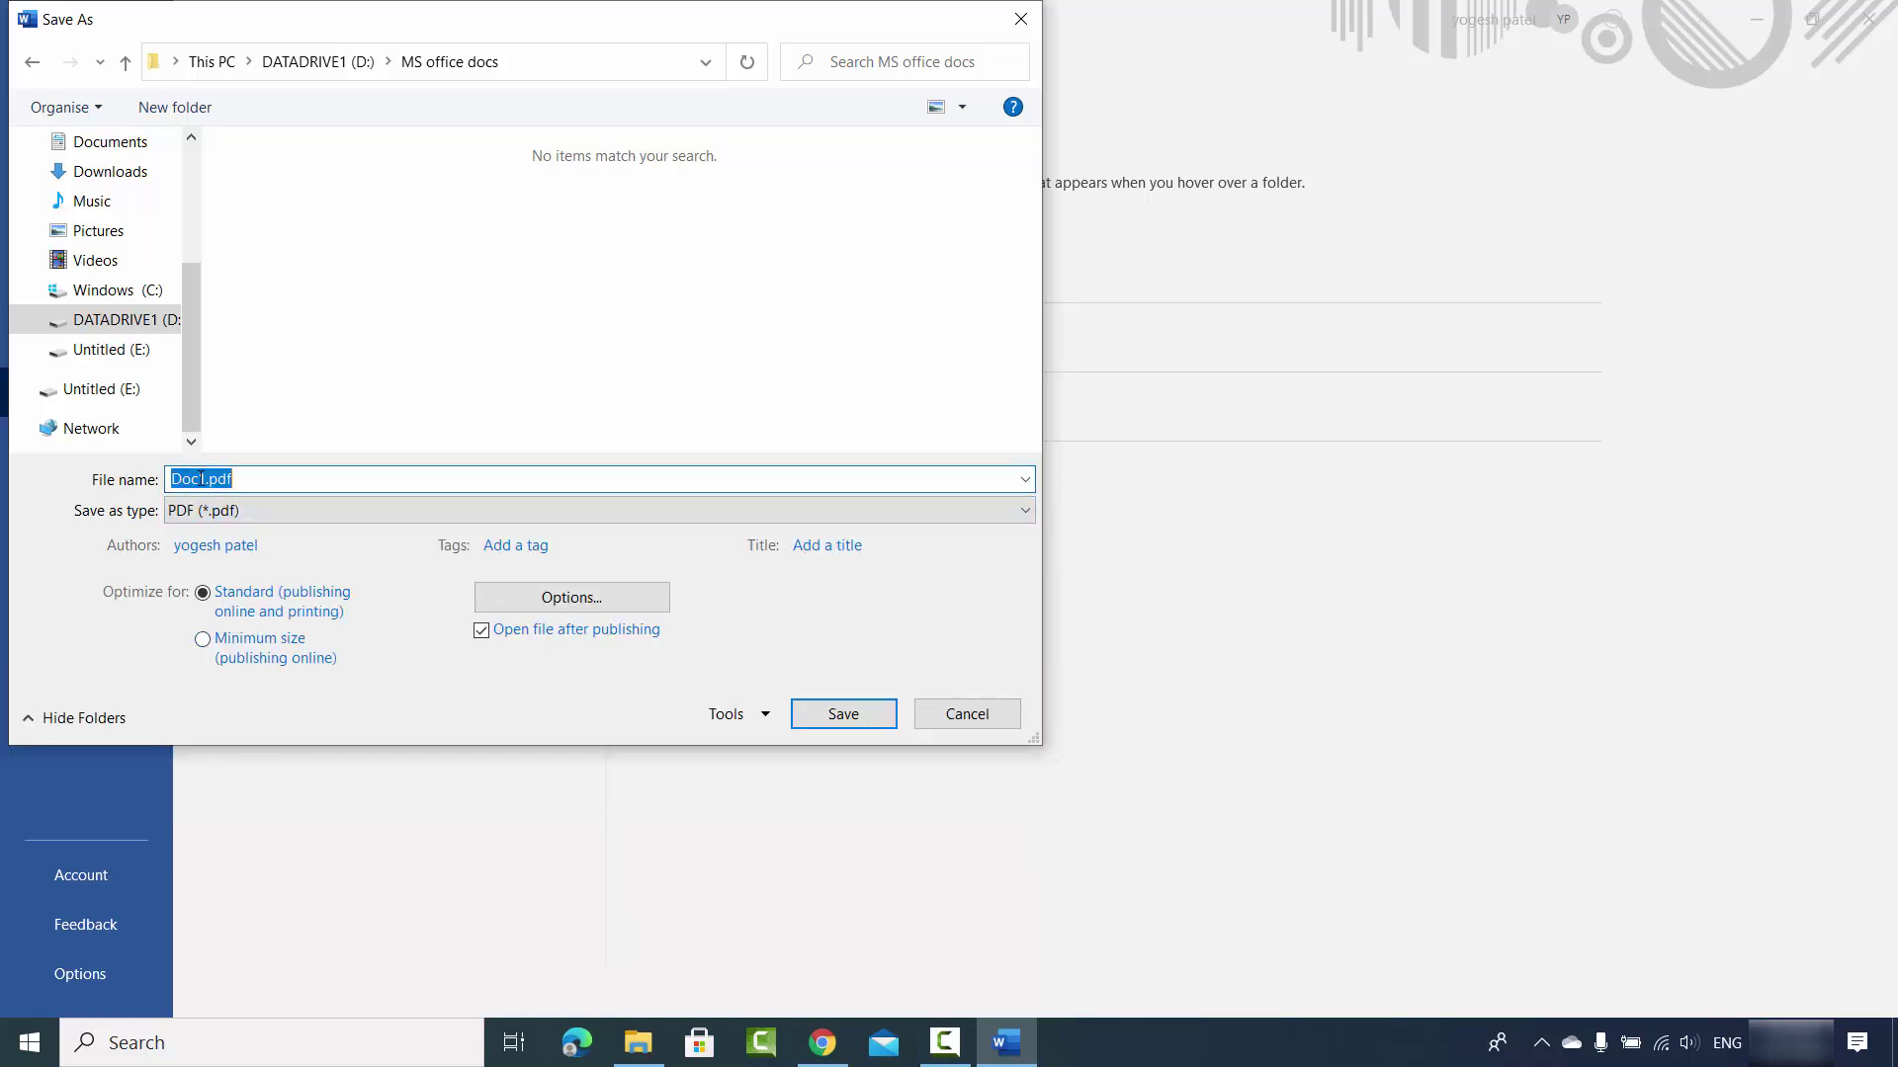
pyautogui.write('sam')
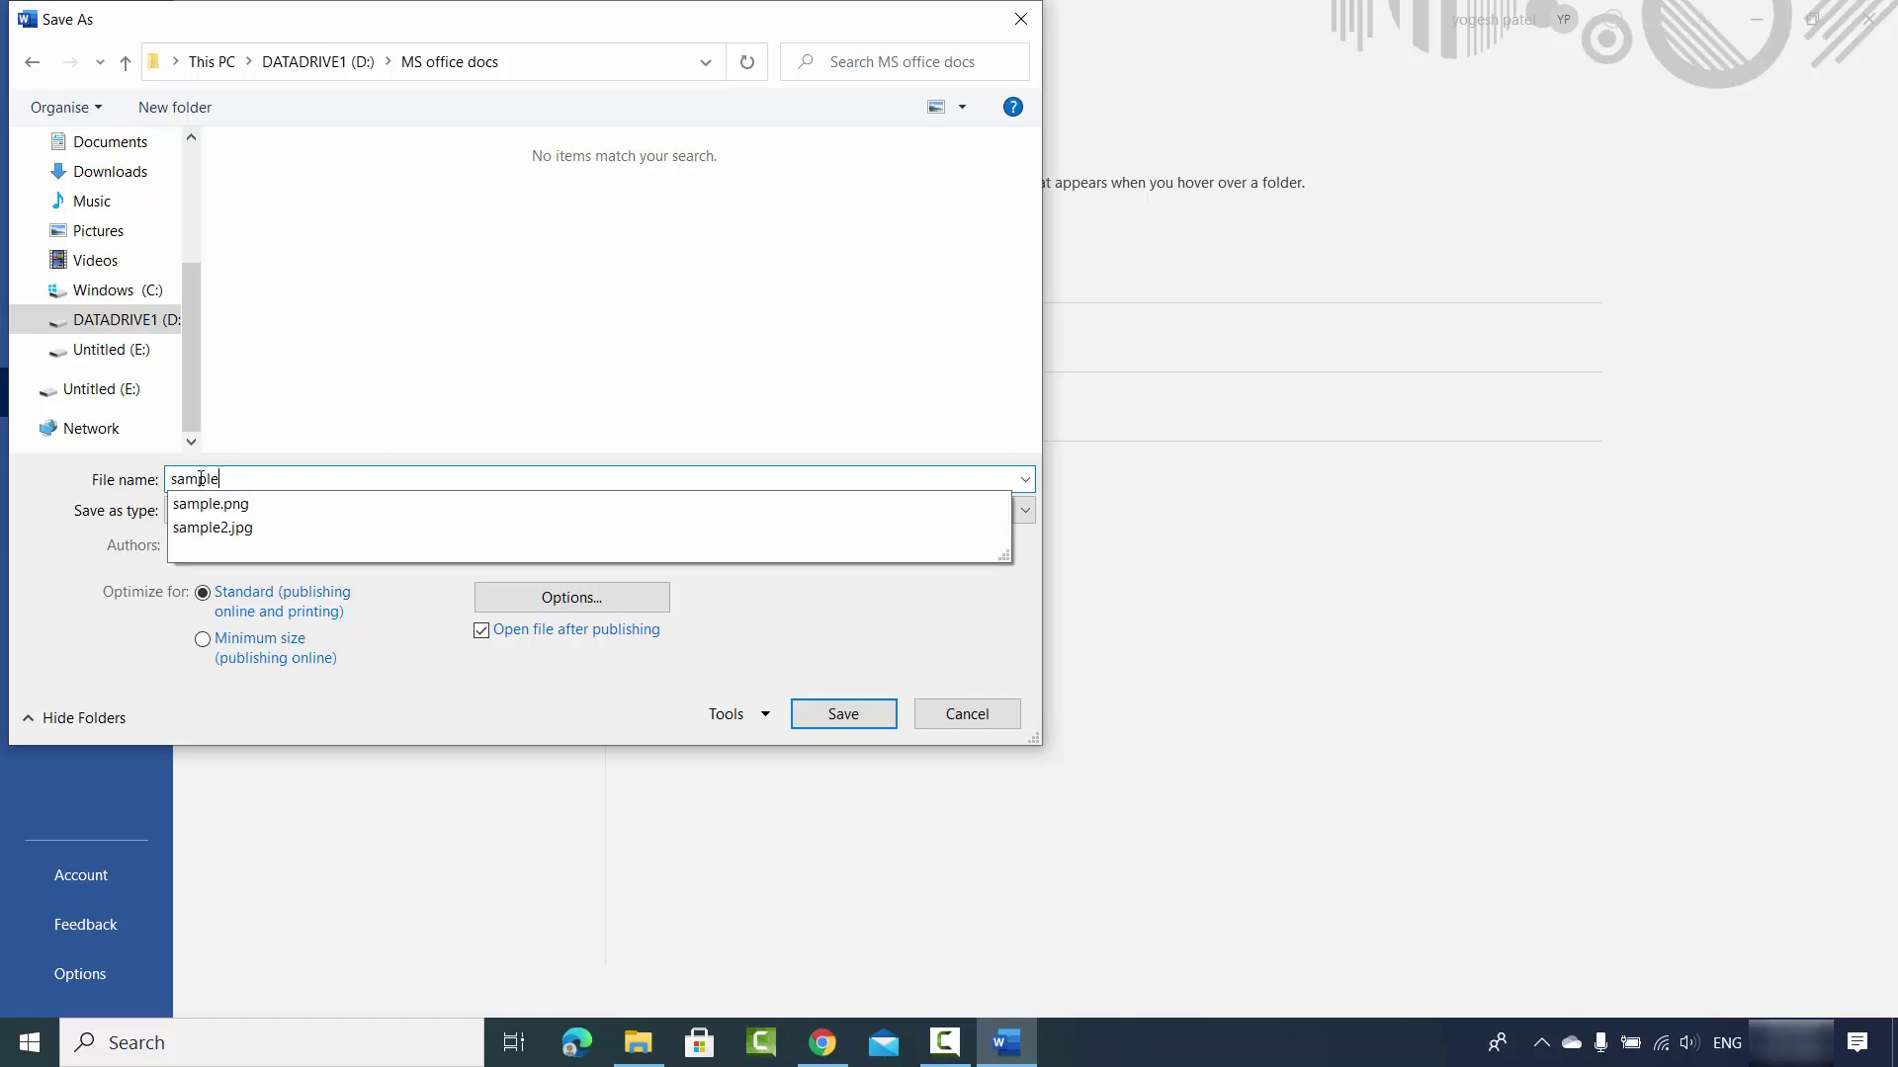
pyautogui.write('ple.p')
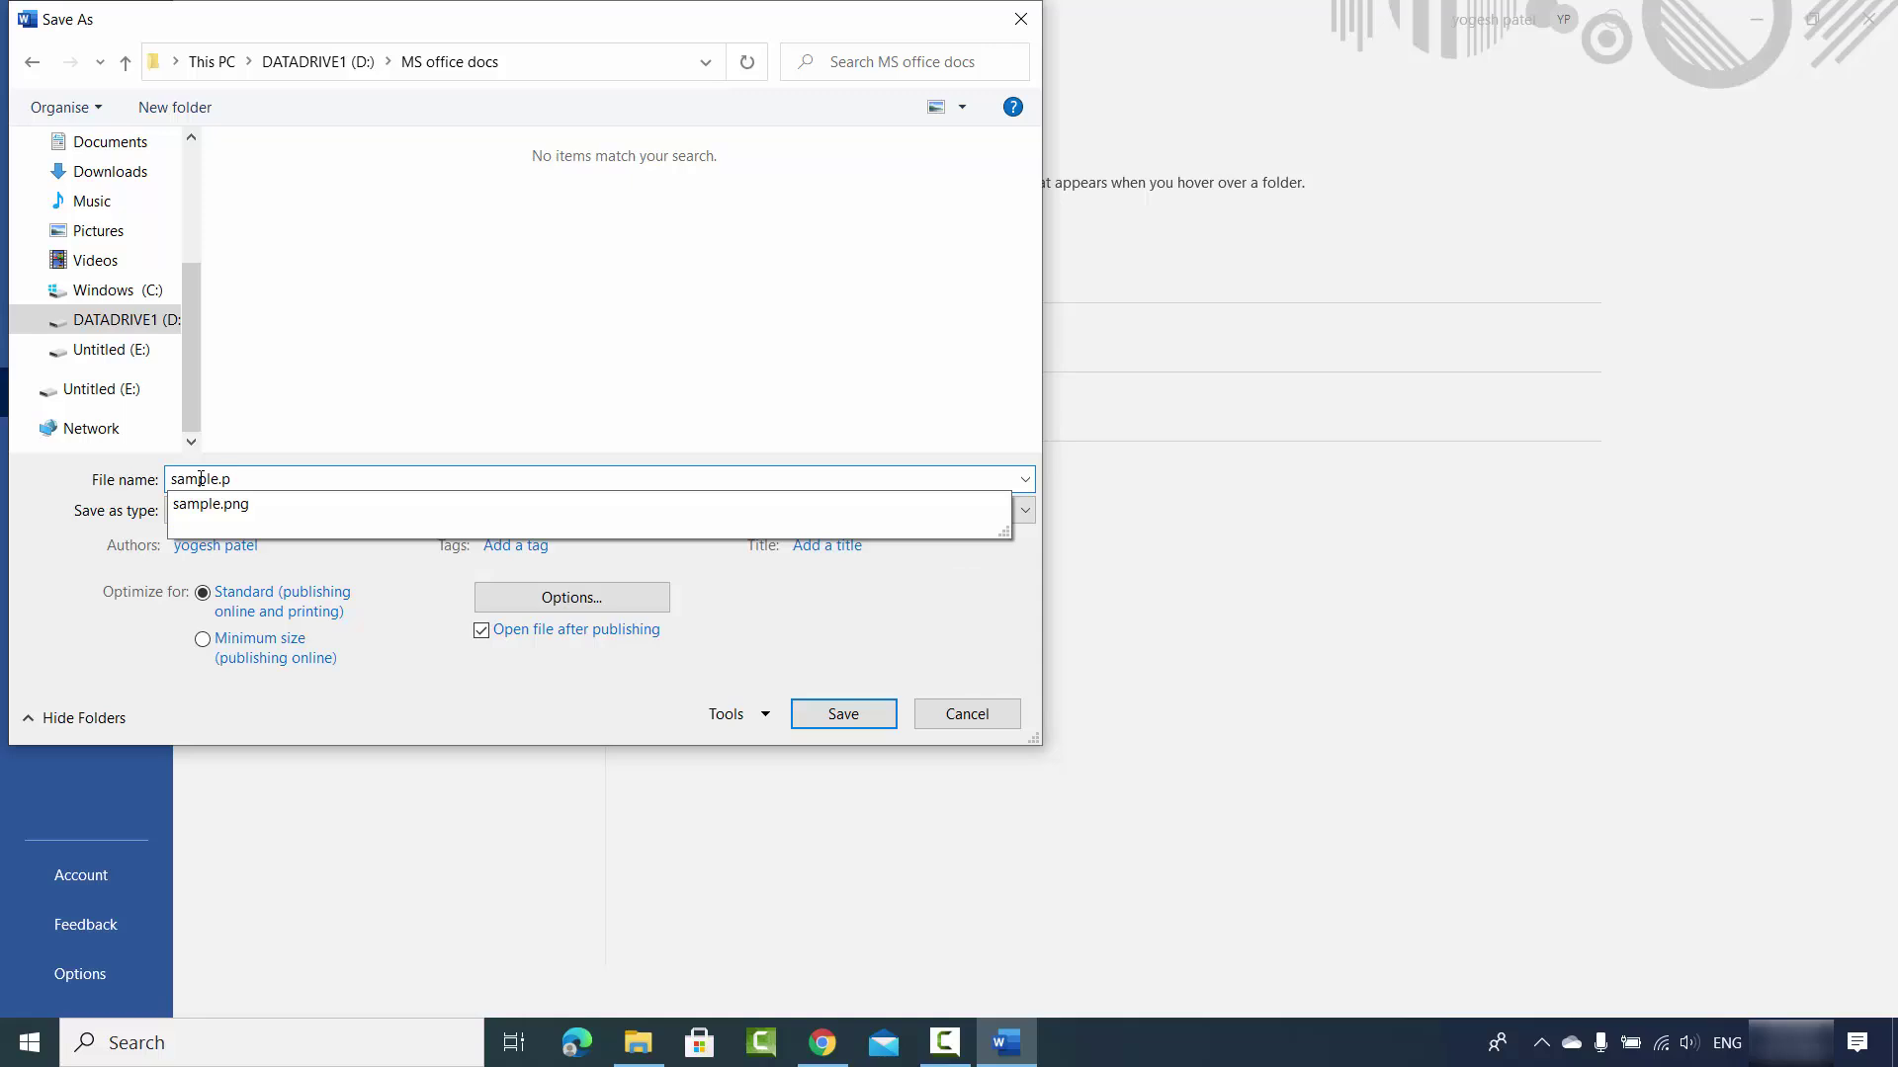
pyautogui.write('df')
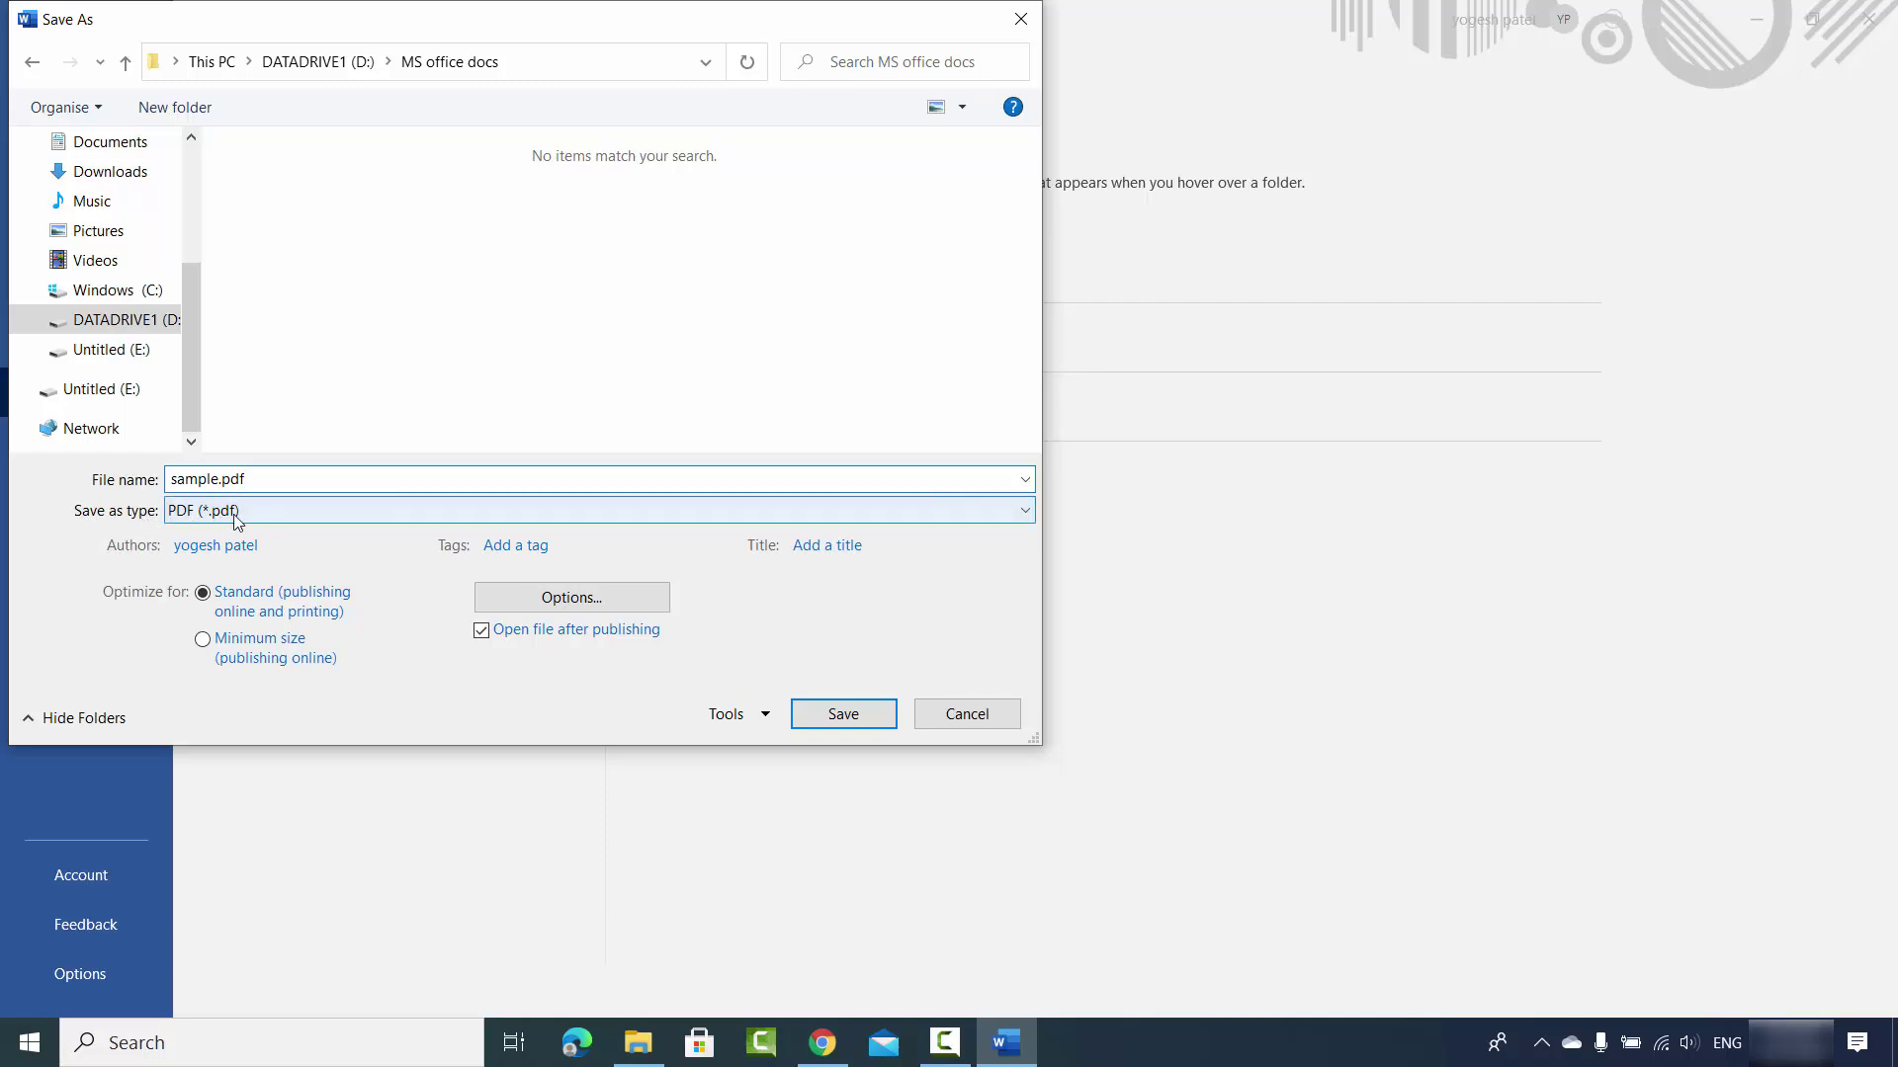
pyautogui.click(839, 710)
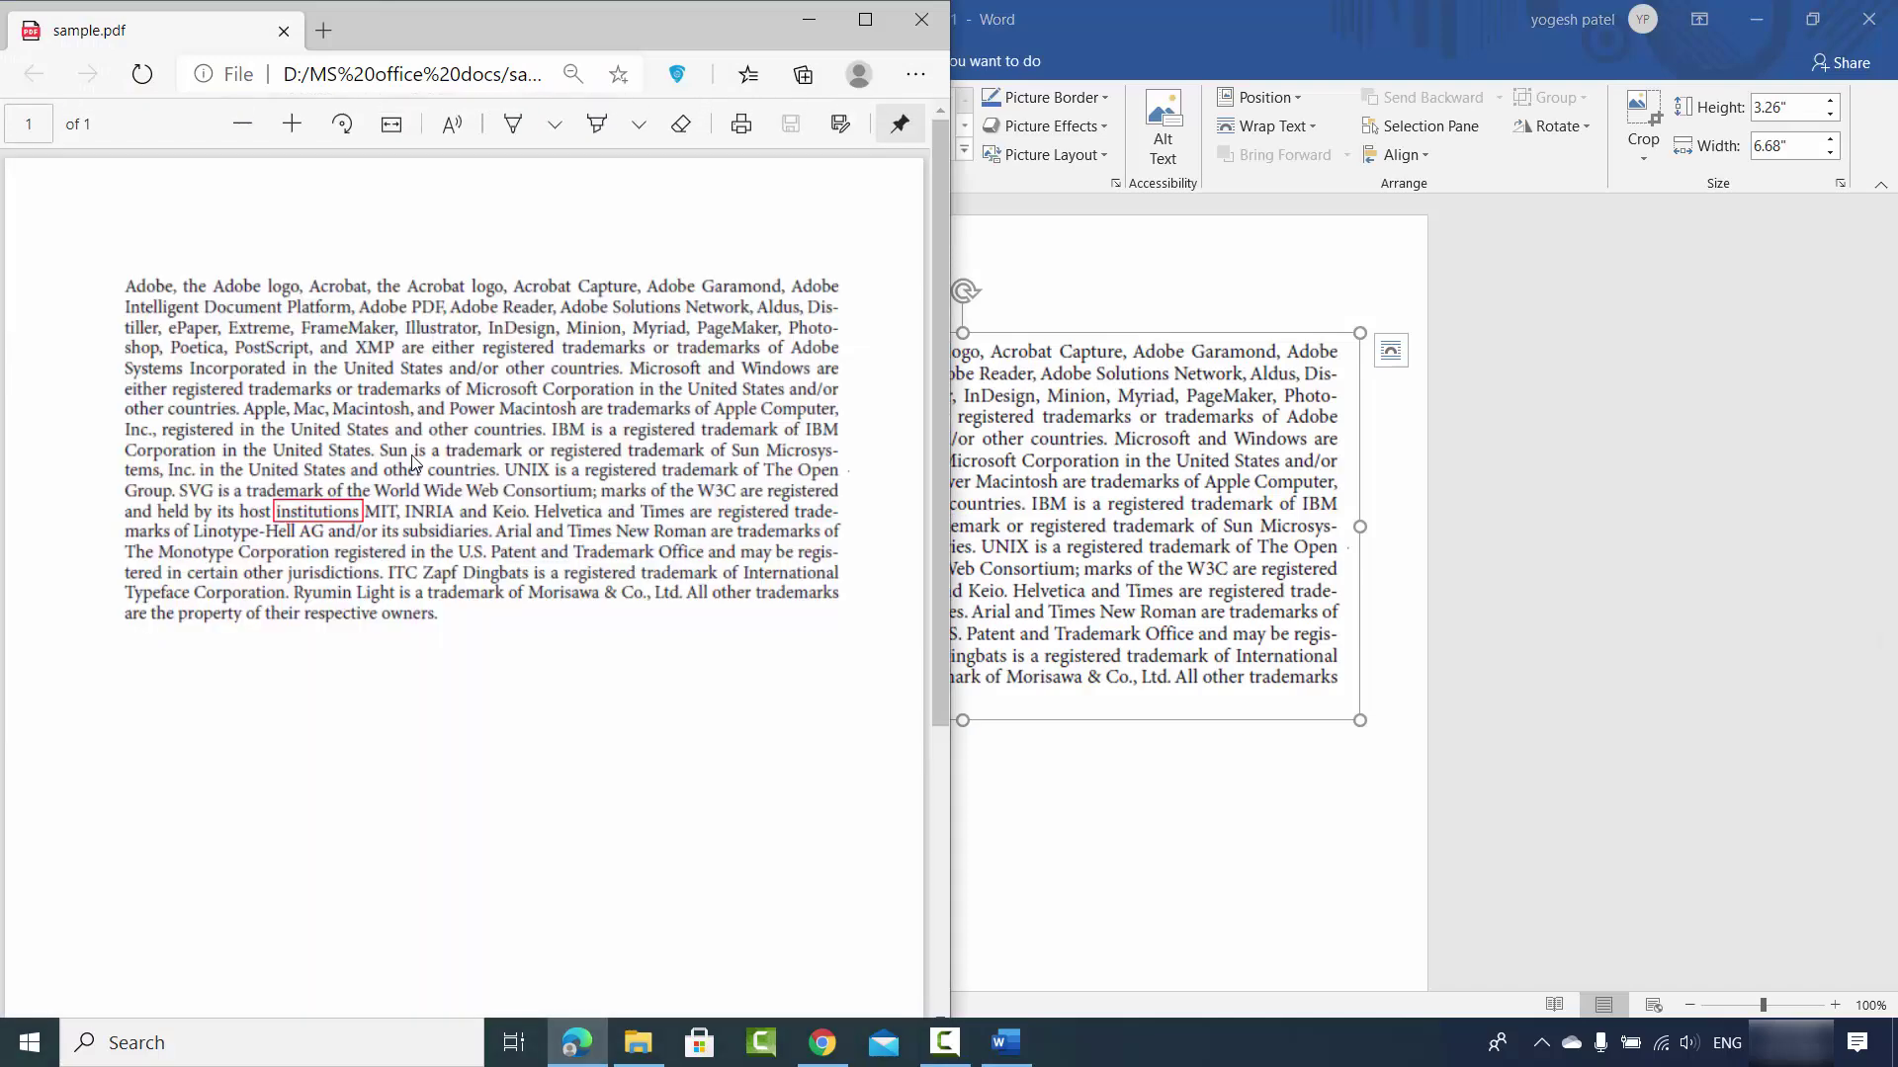
pyautogui.click(851, 31)
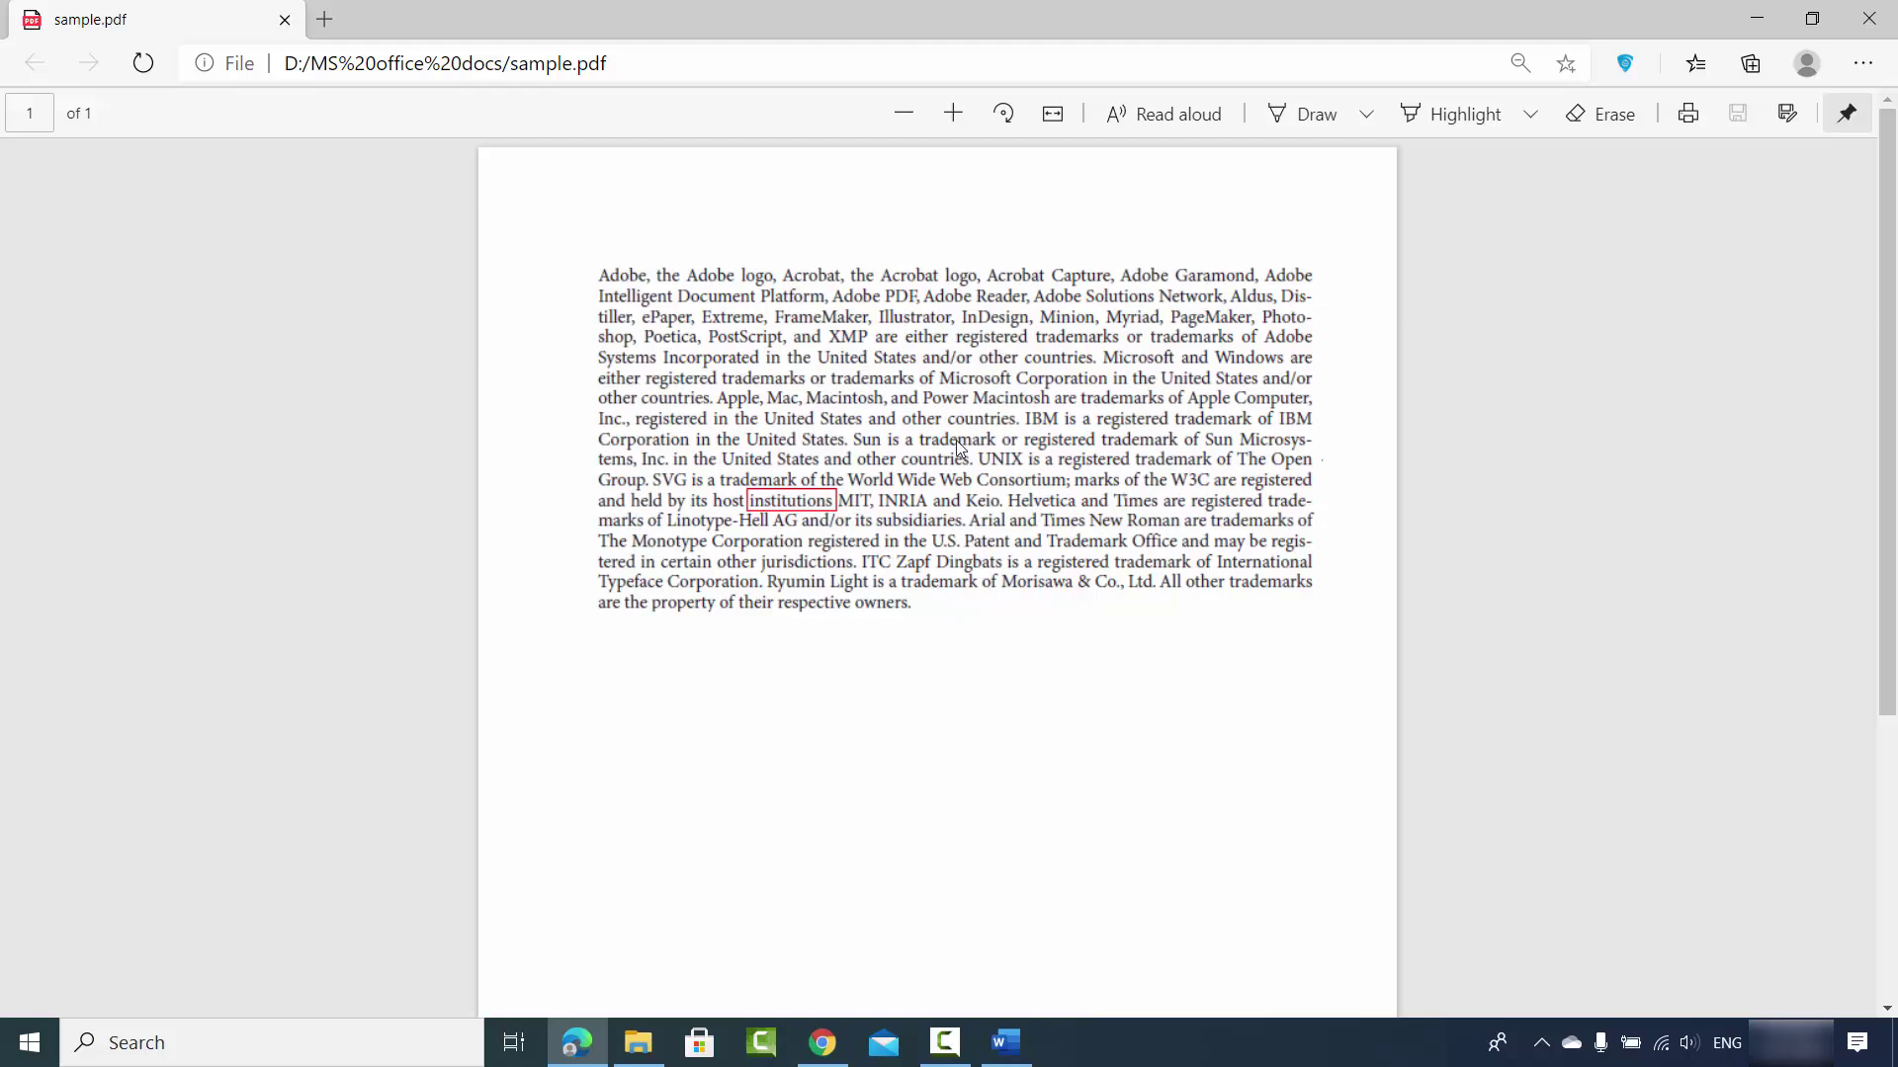
# Step: Open sample.pdf from the MS office docs folder in a new Word window and convert it to an editable document
pyautogui.click(1005, 1043)
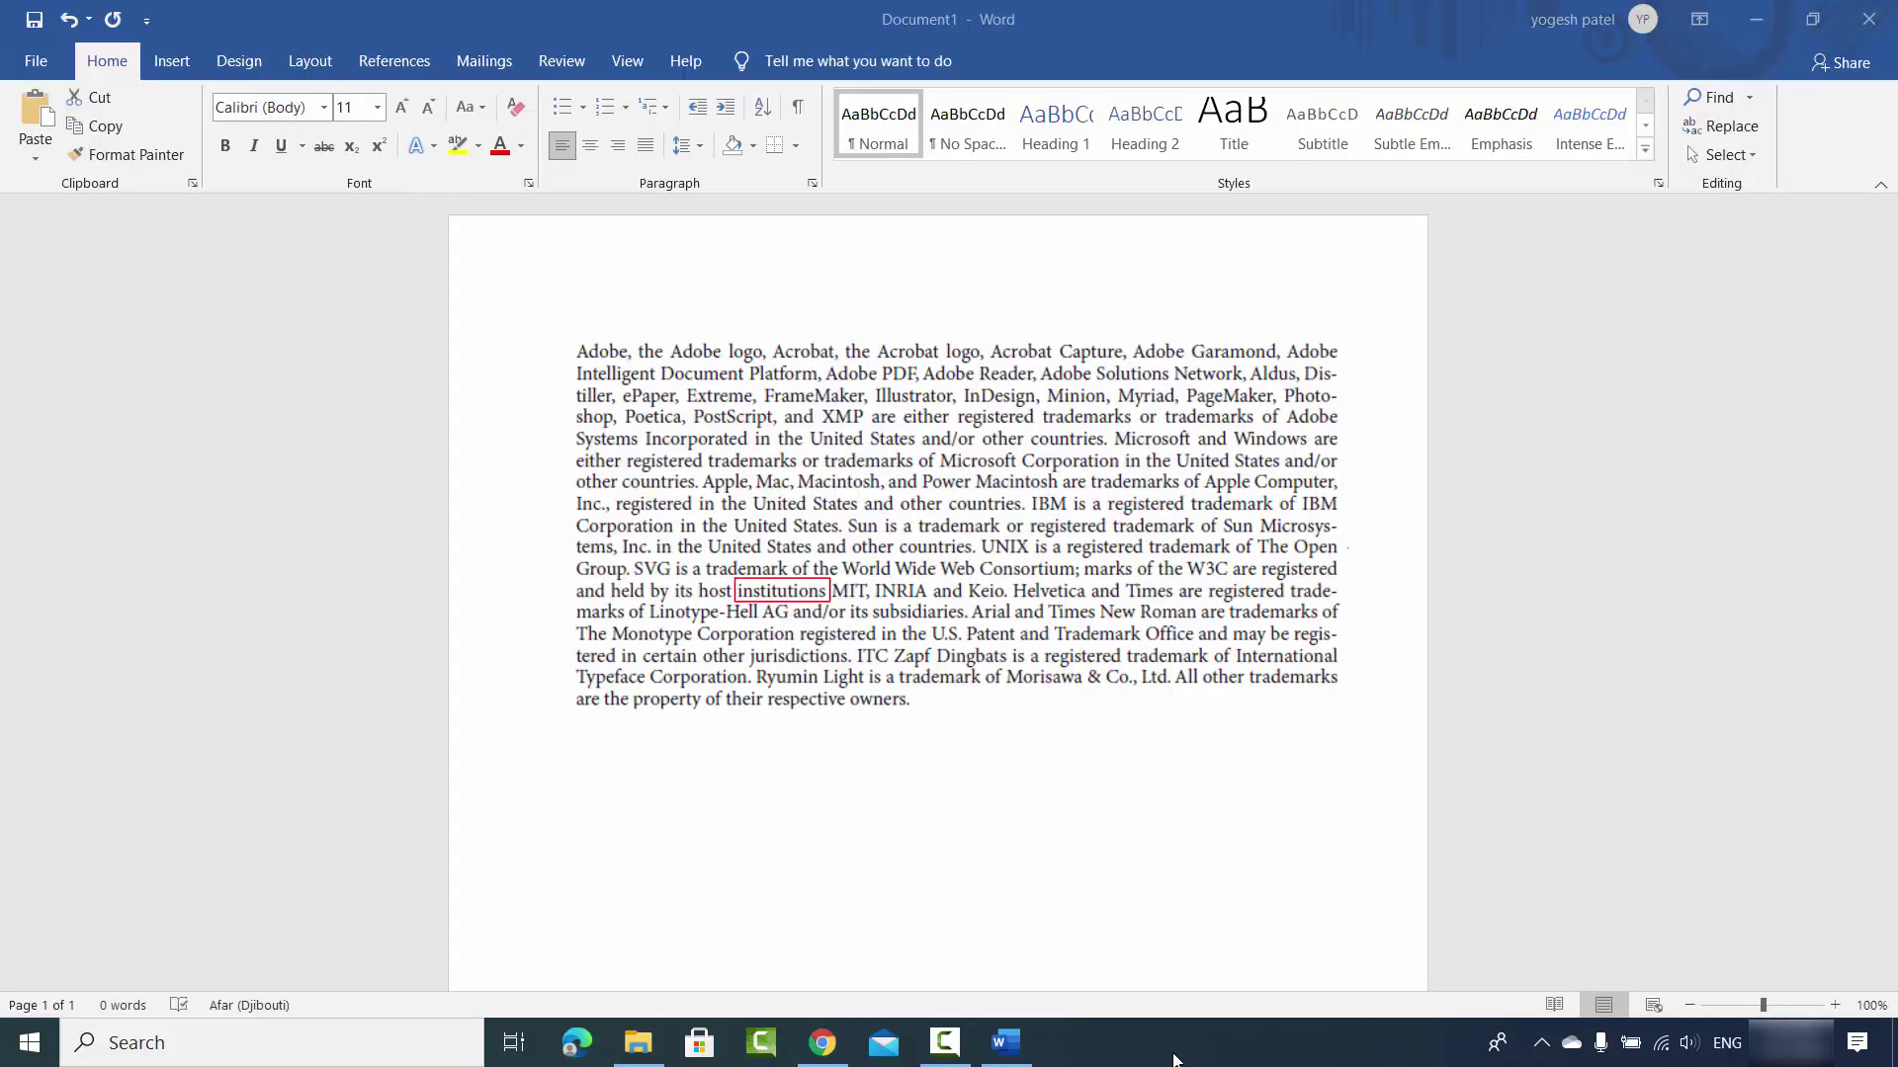
pyautogui.rightClick(1005, 1043)
pyautogui.click(949, 912)
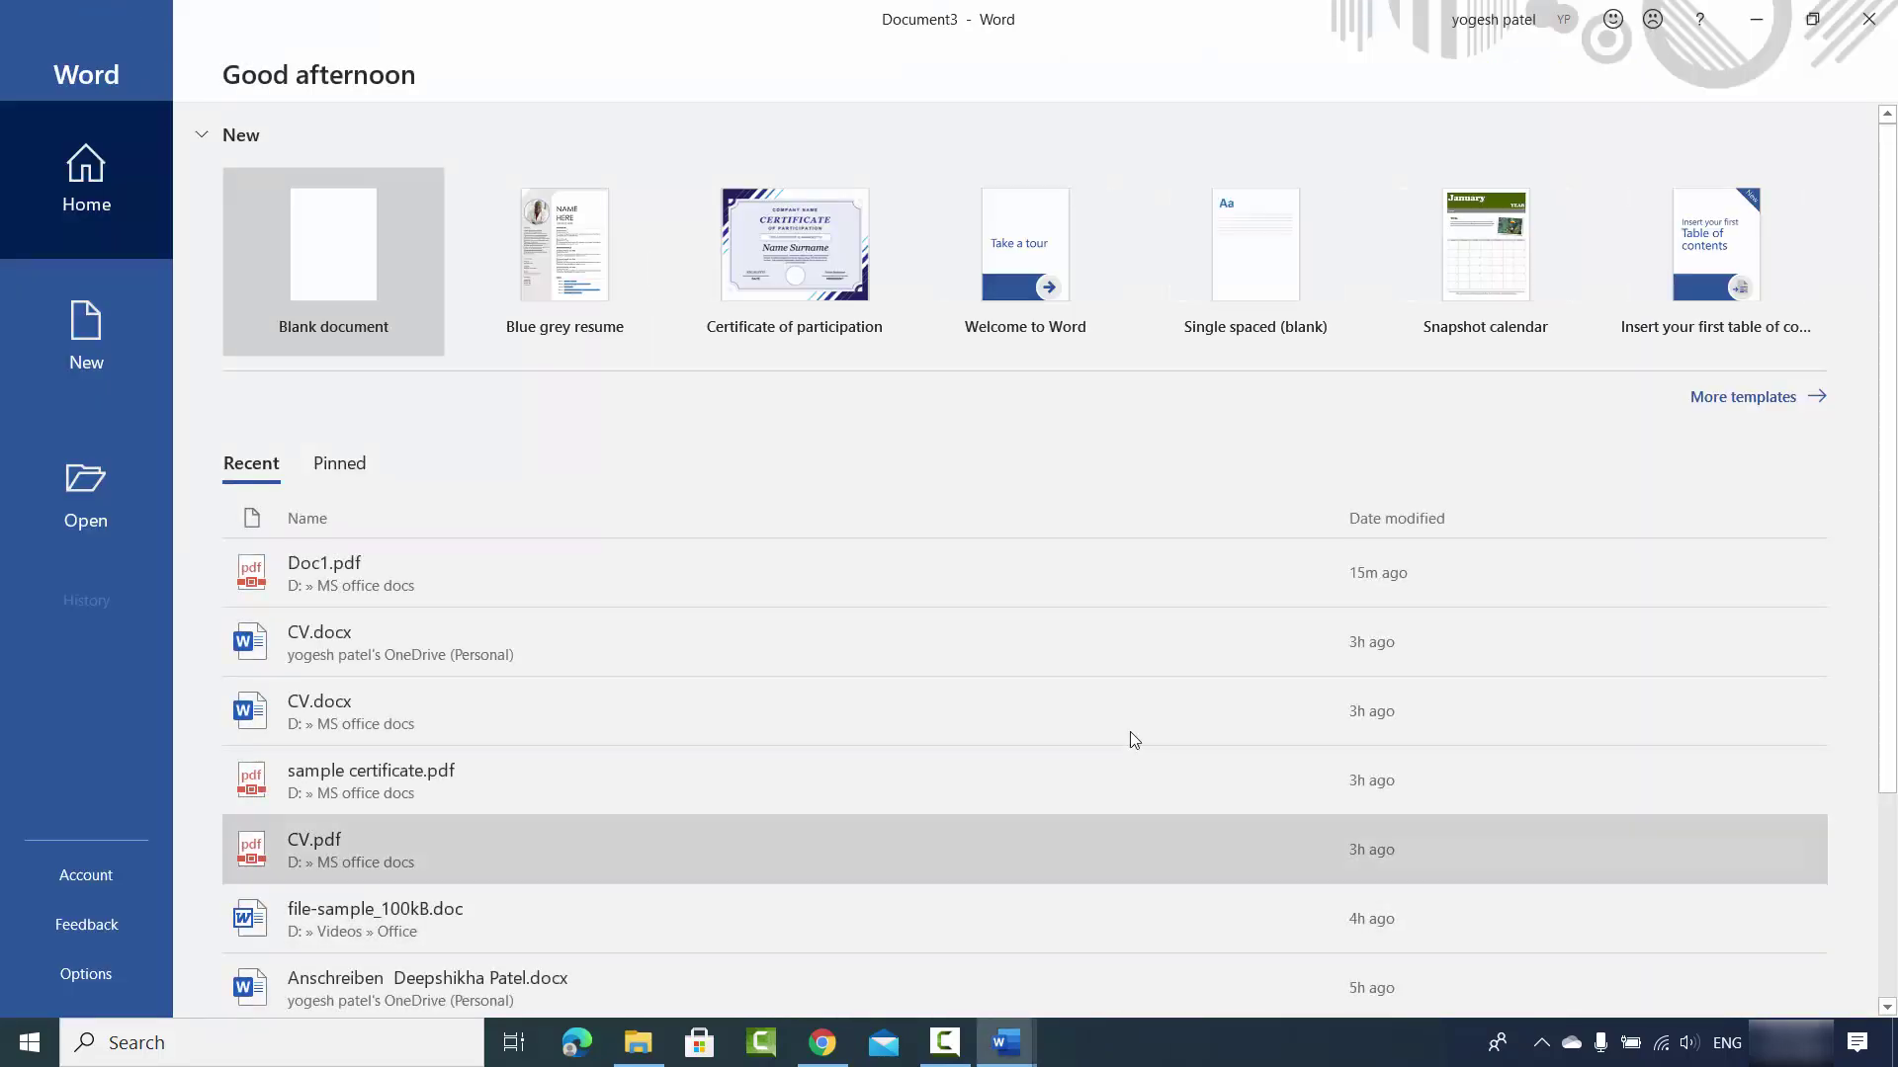
pyautogui.click(638, 1043)
pyautogui.click(796, 427)
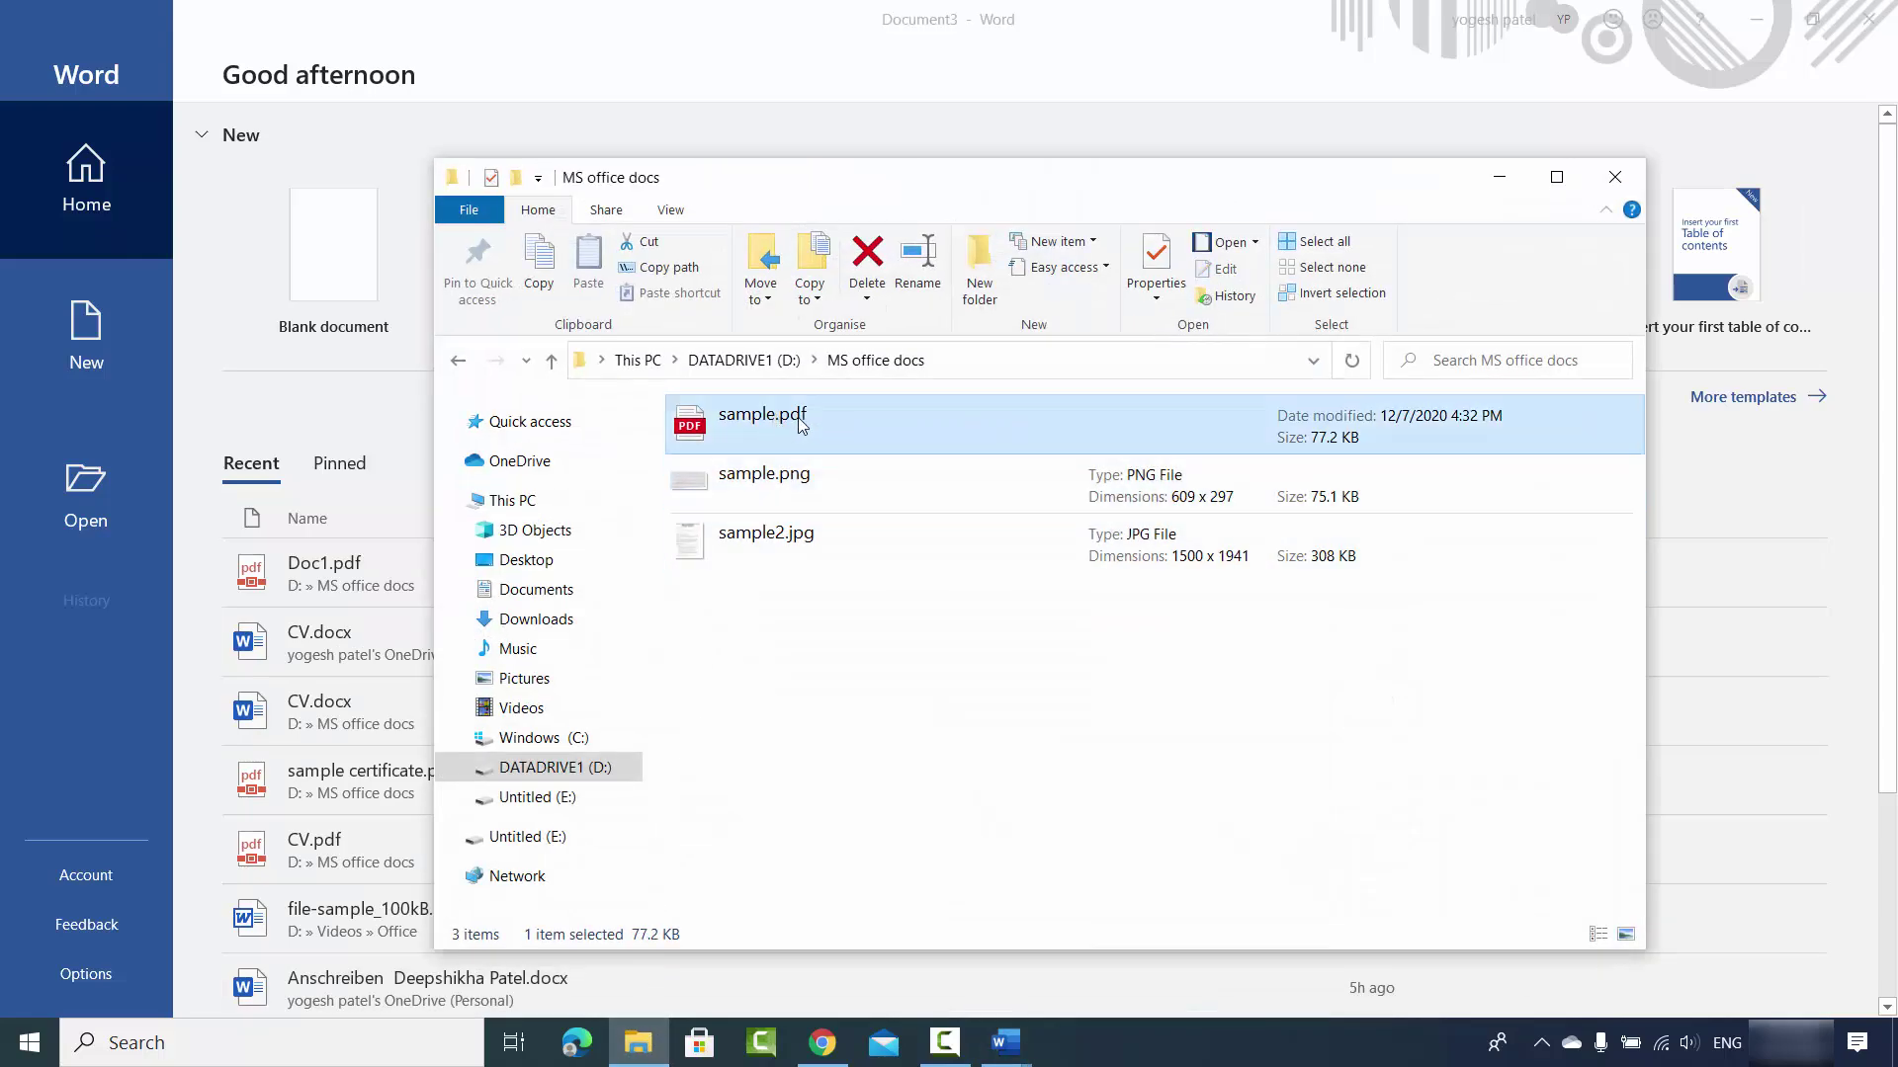
pyautogui.moveTo(788, 420); pyautogui.dragTo(385, 478)
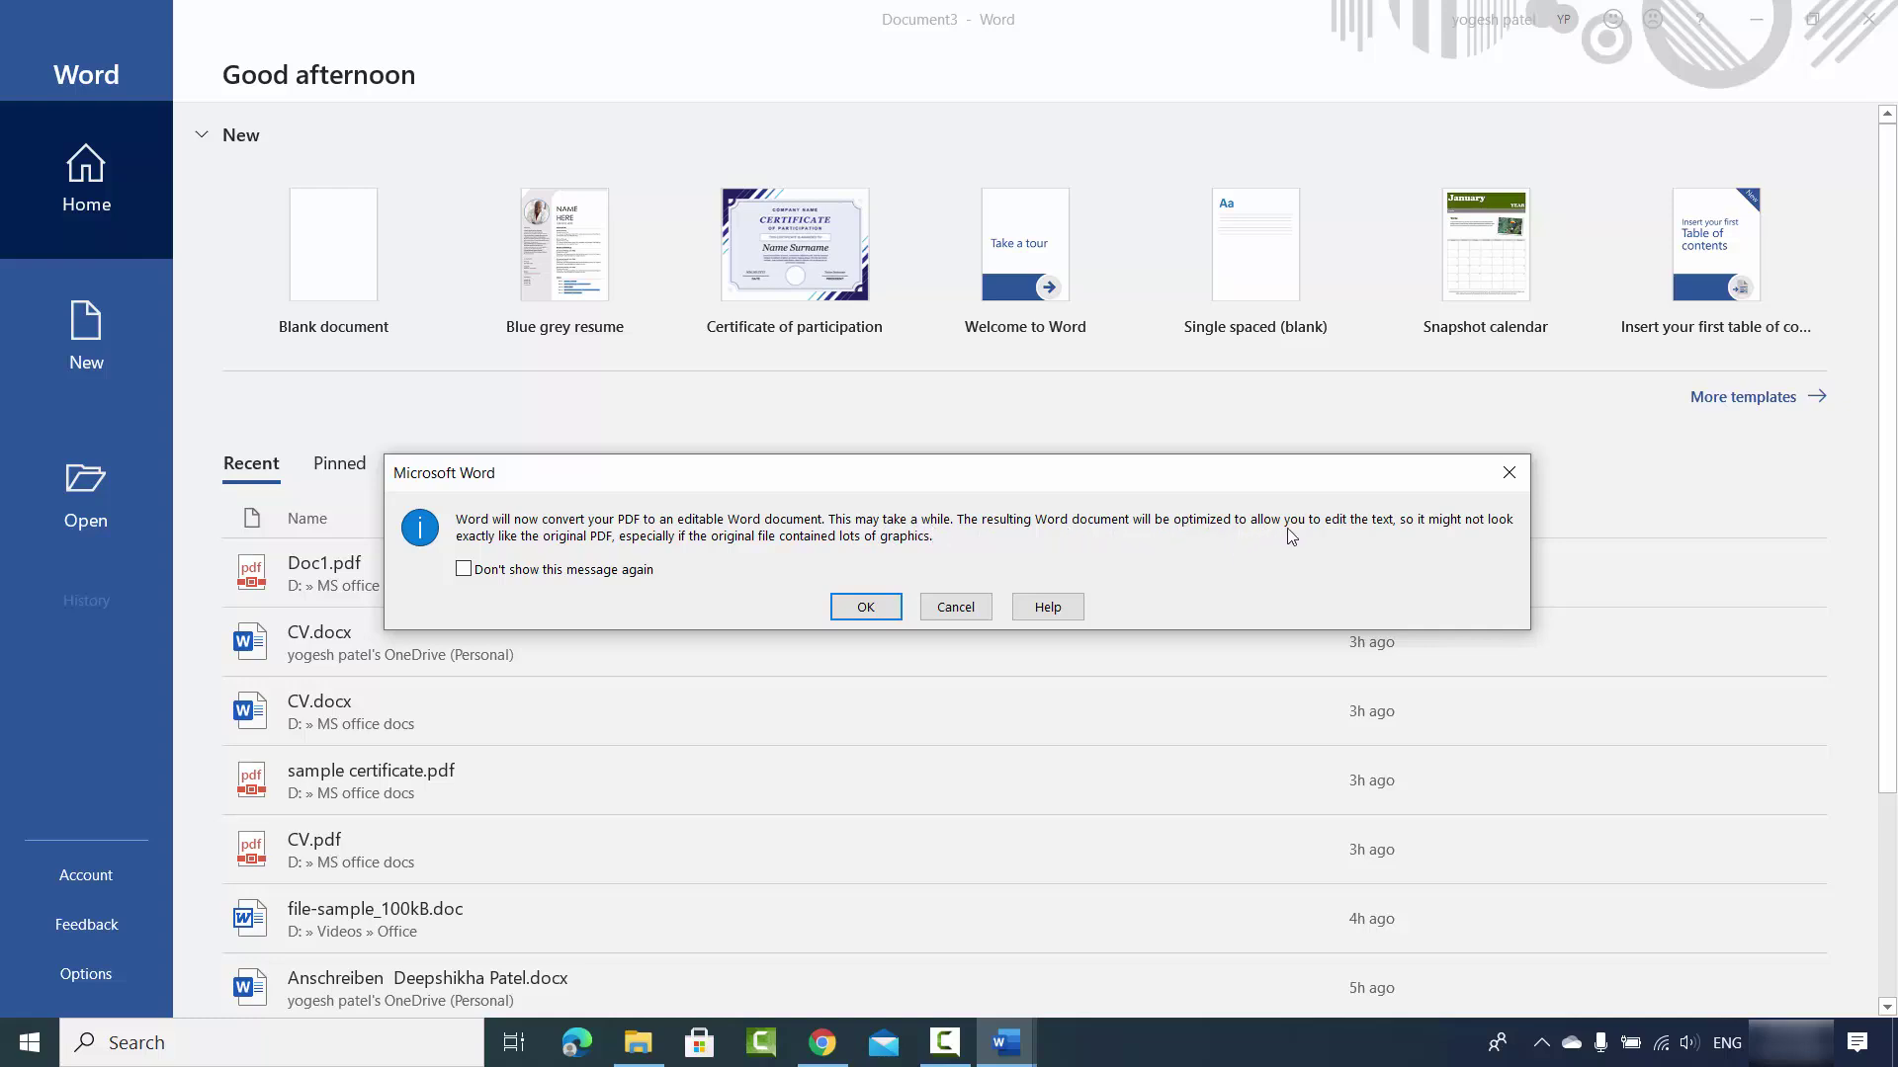
pyautogui.click(865, 606)
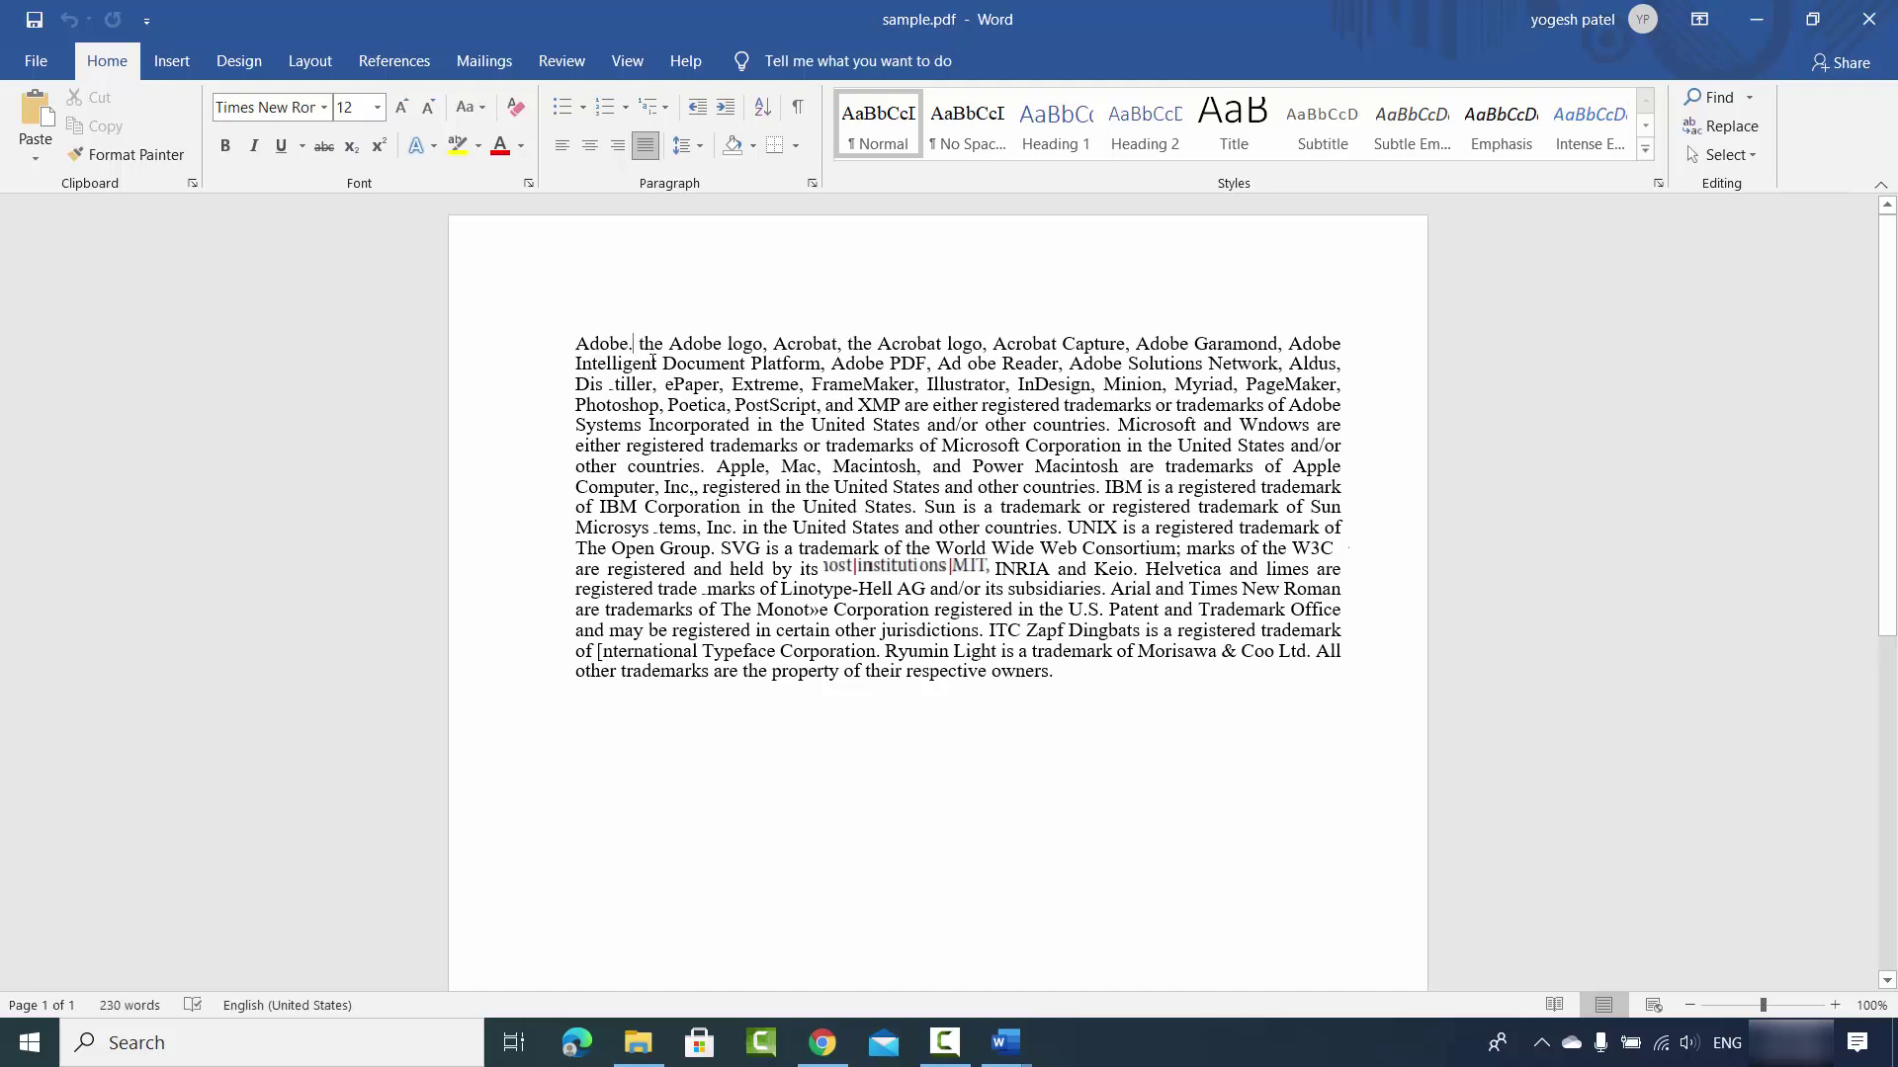
# Step: Insert the word "the" after "Adobe." in the first line of the converted text to test that it is editable
pyautogui.write('the')
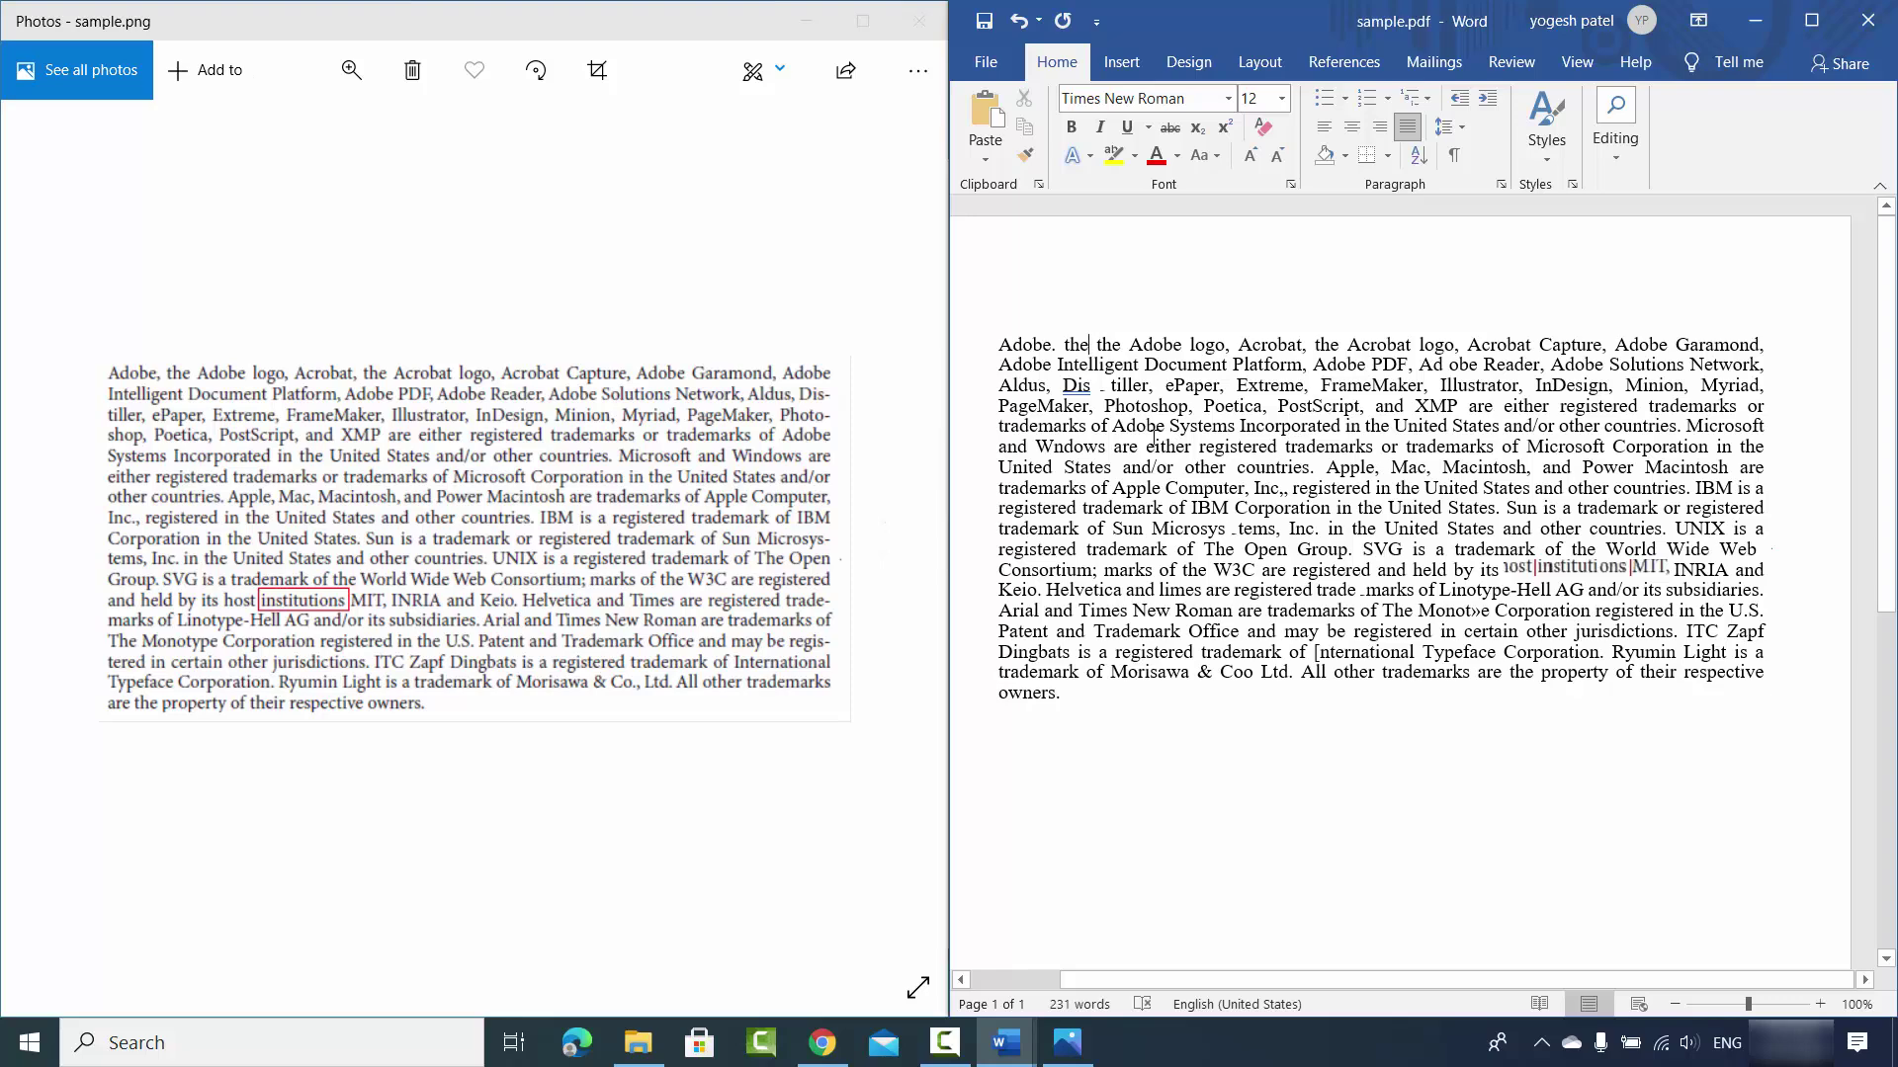
pyautogui.click(1097, 721)
pyautogui.click(1439, 488)
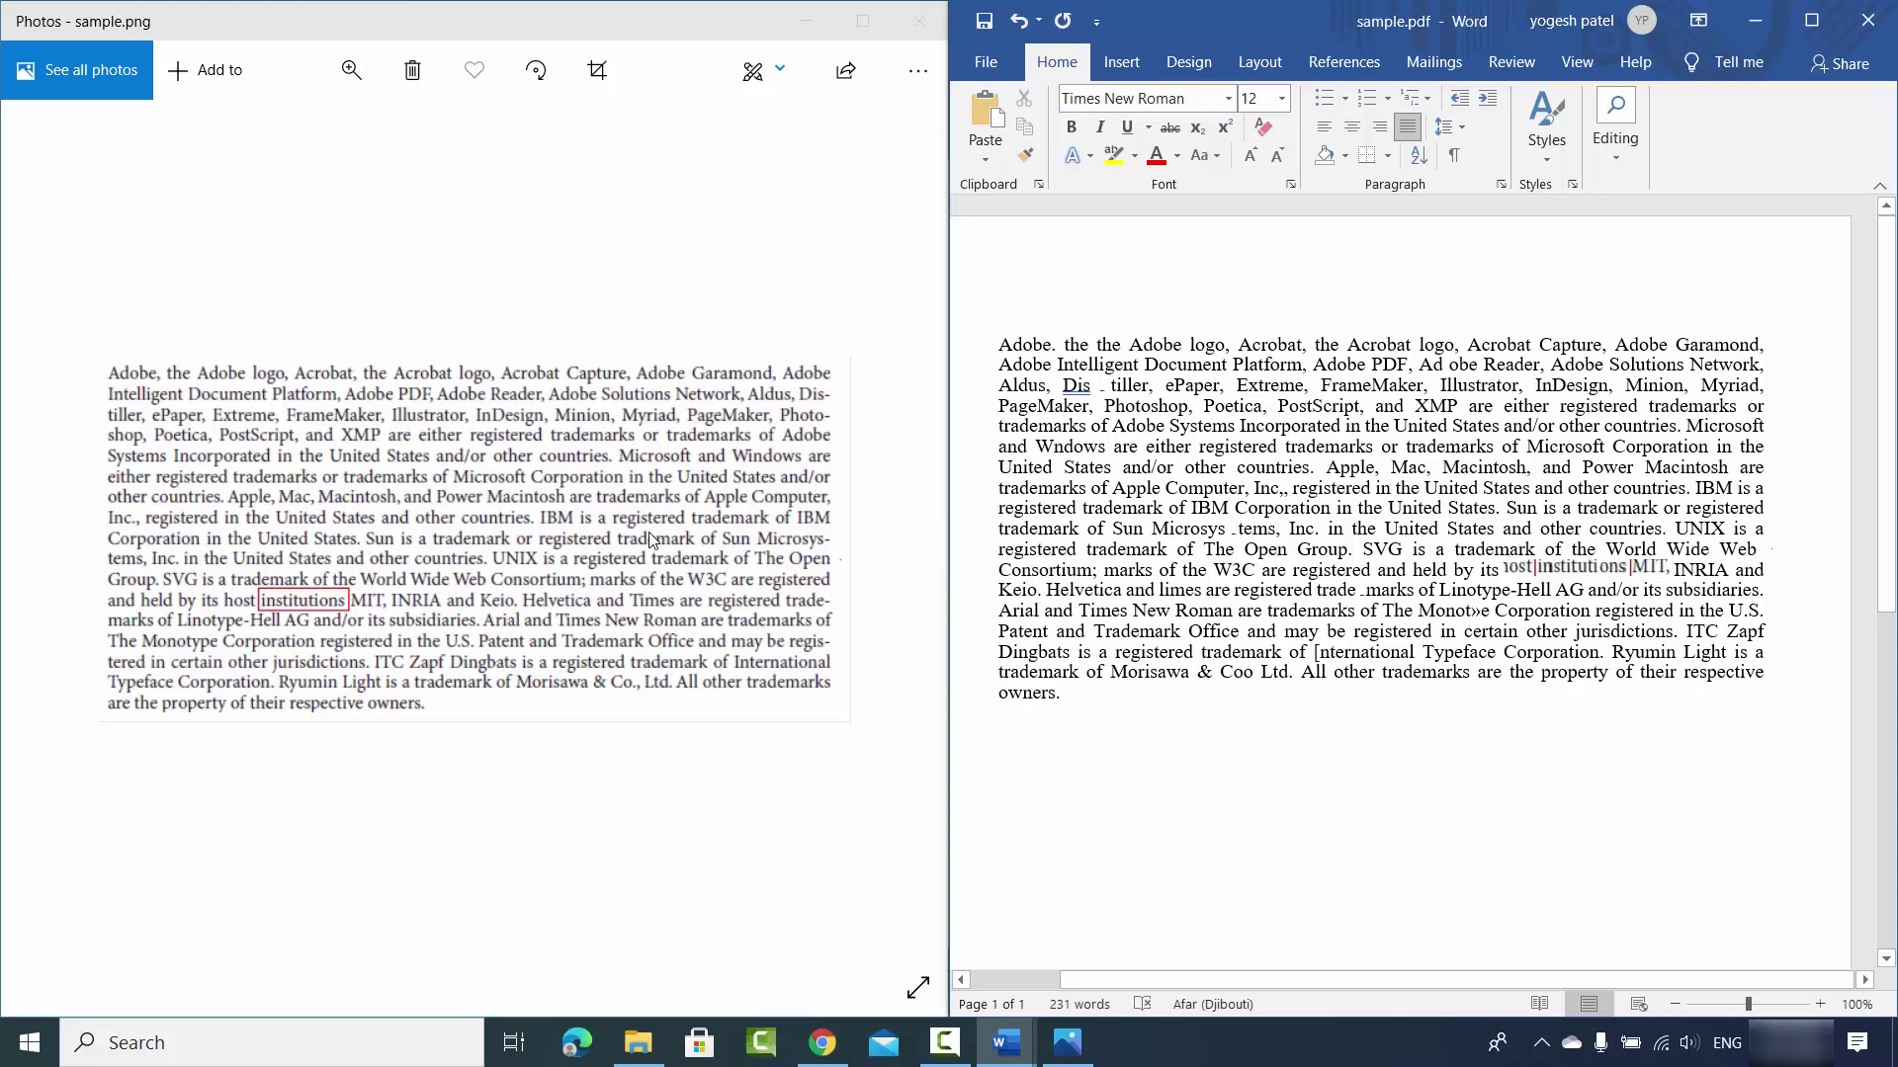
# Step: Compare the converted sample.pdf text with the original sample.png, checking the word "institutions" and the trademark sentences
pyautogui.click(323, 602)
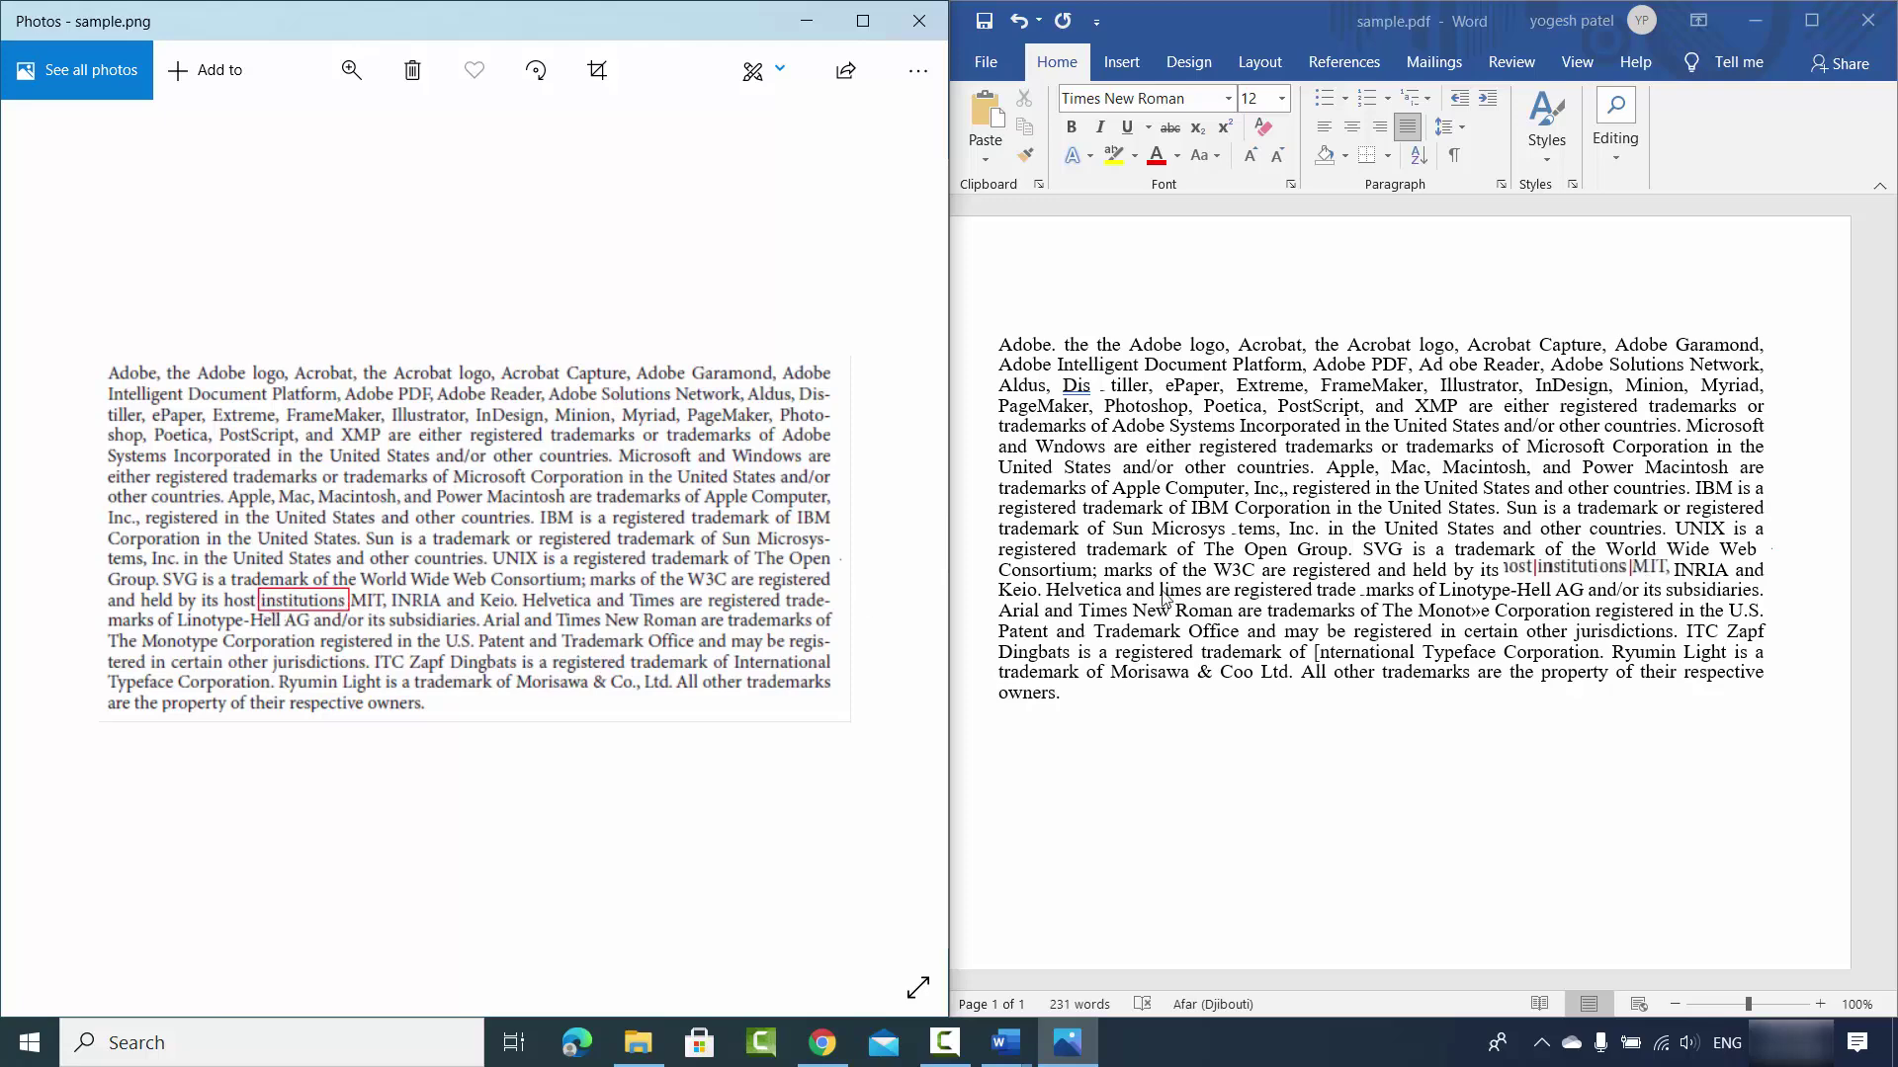
pyautogui.click(1364, 516)
pyautogui.moveTo(1424, 488); pyautogui.dragTo(1607, 489)
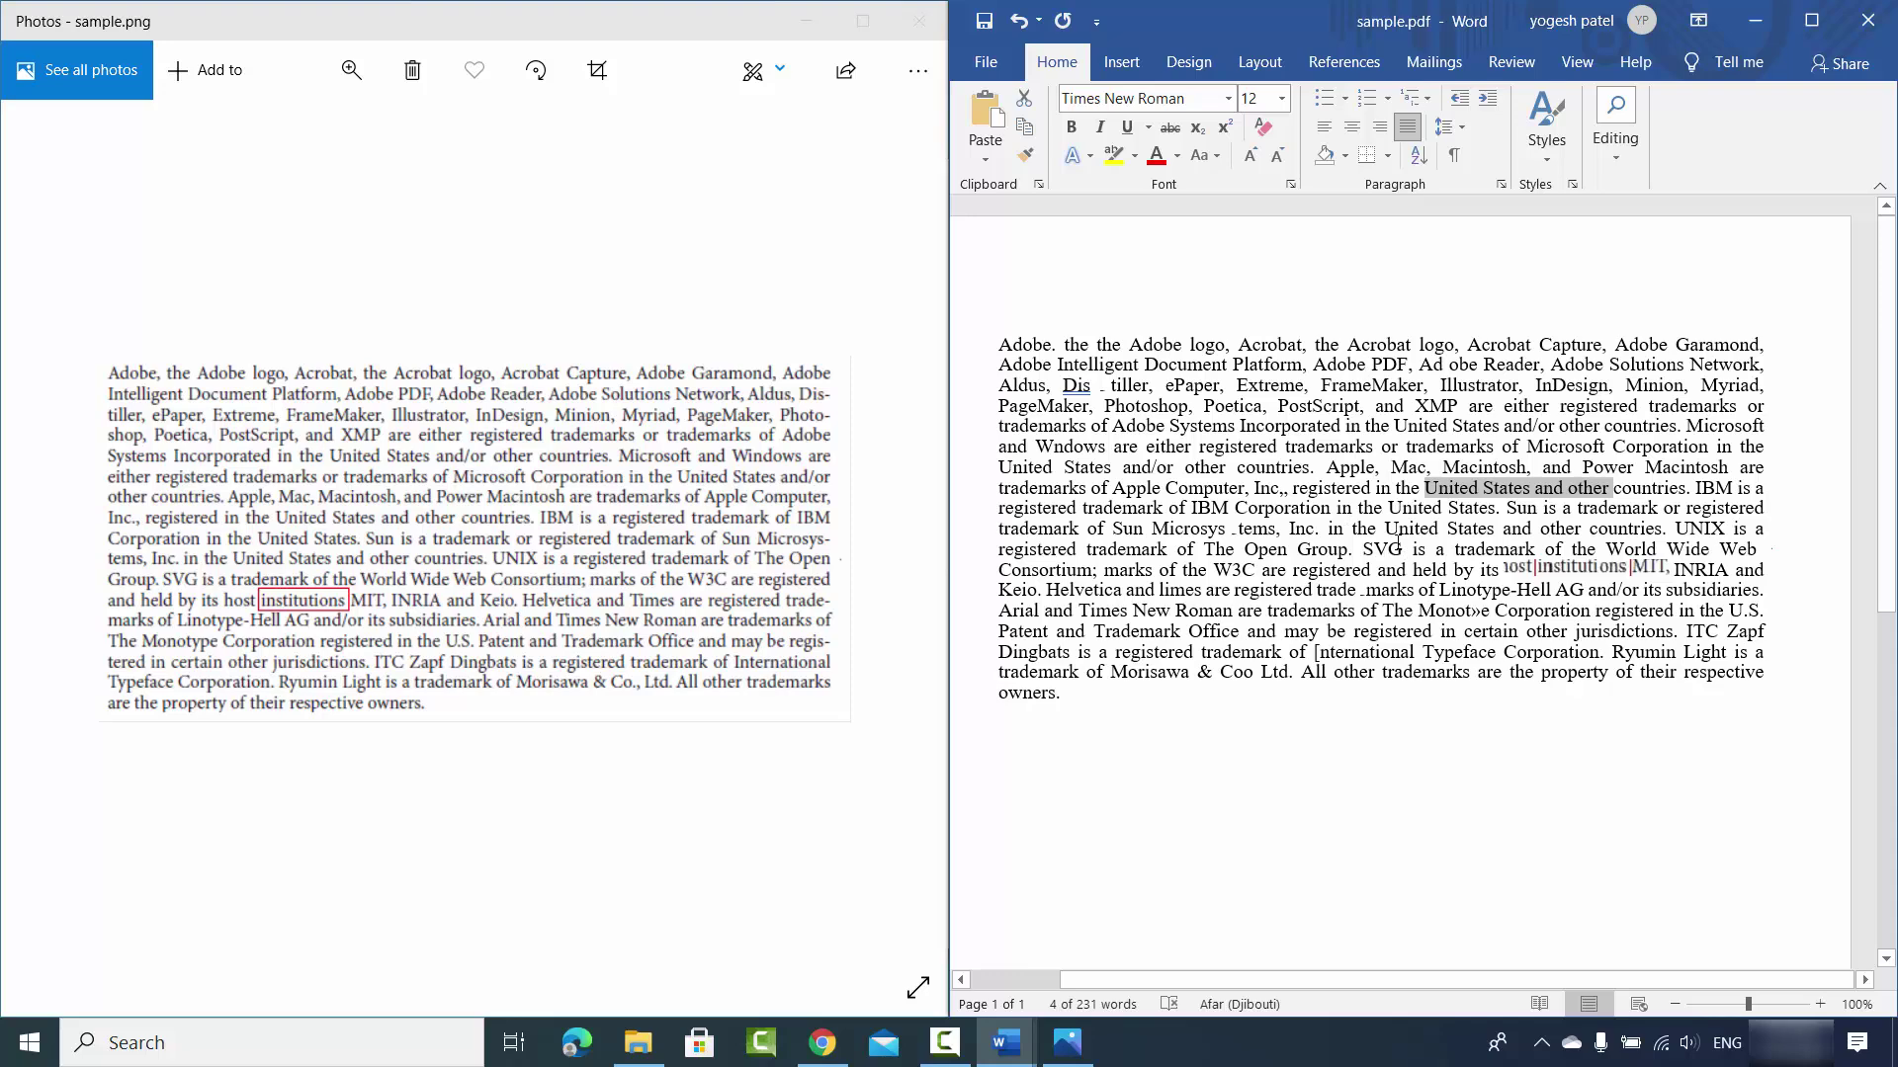
pyautogui.click(1227, 534)
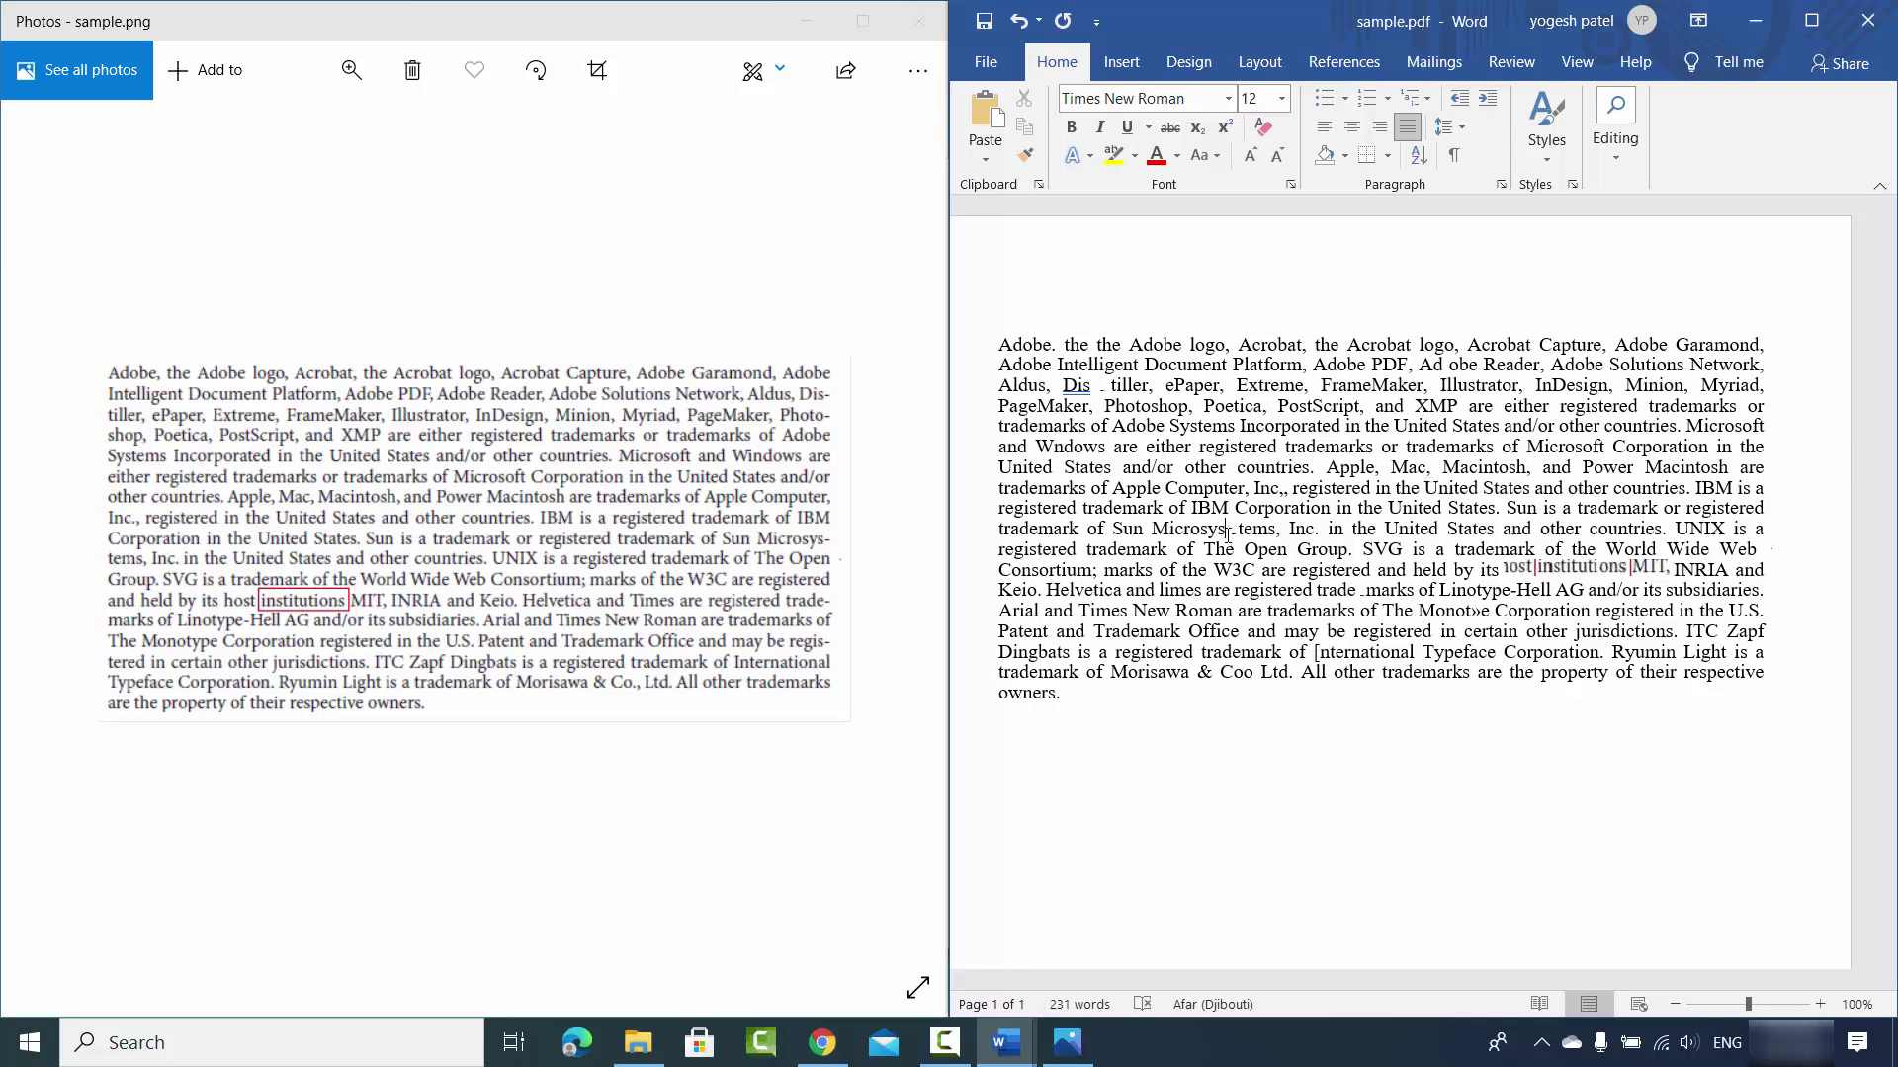
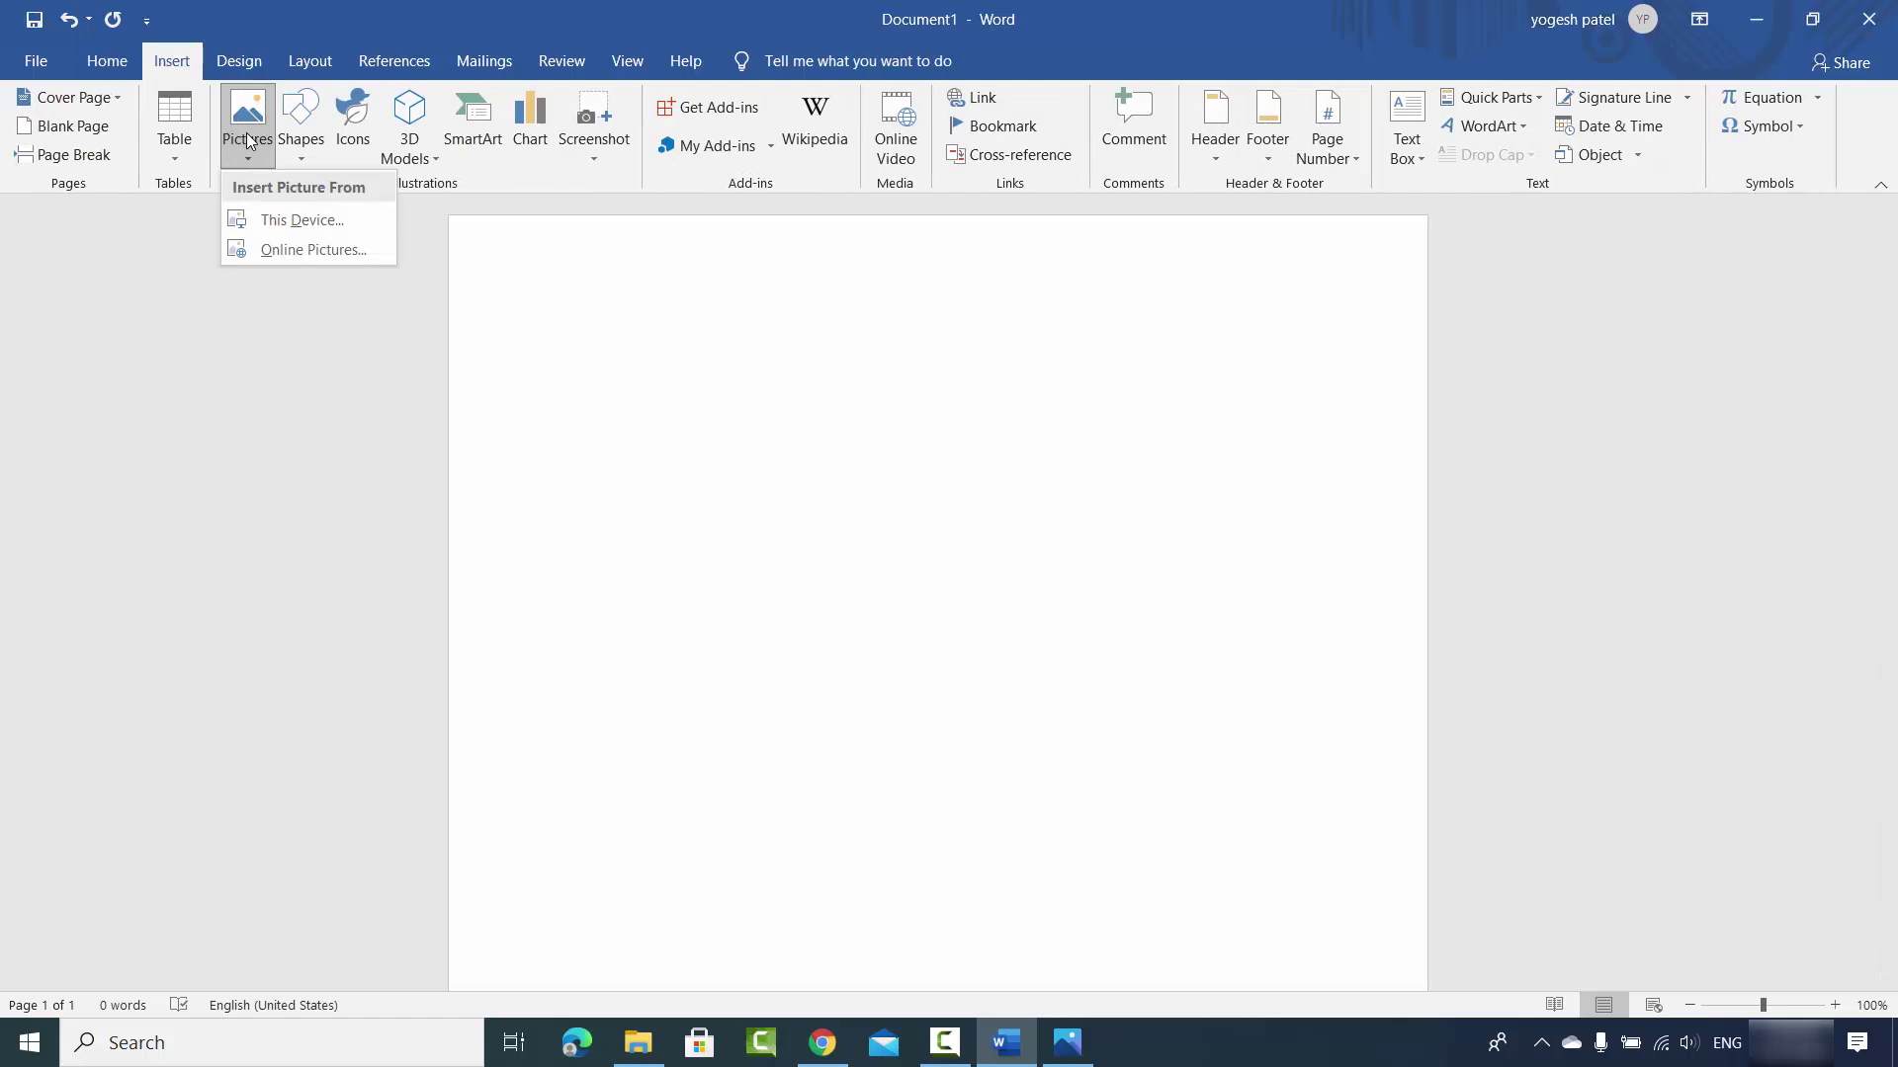
# Step: Insert the picture sample2.jpg from the MS office docs folder into the blank document
pyautogui.click(277, 220)
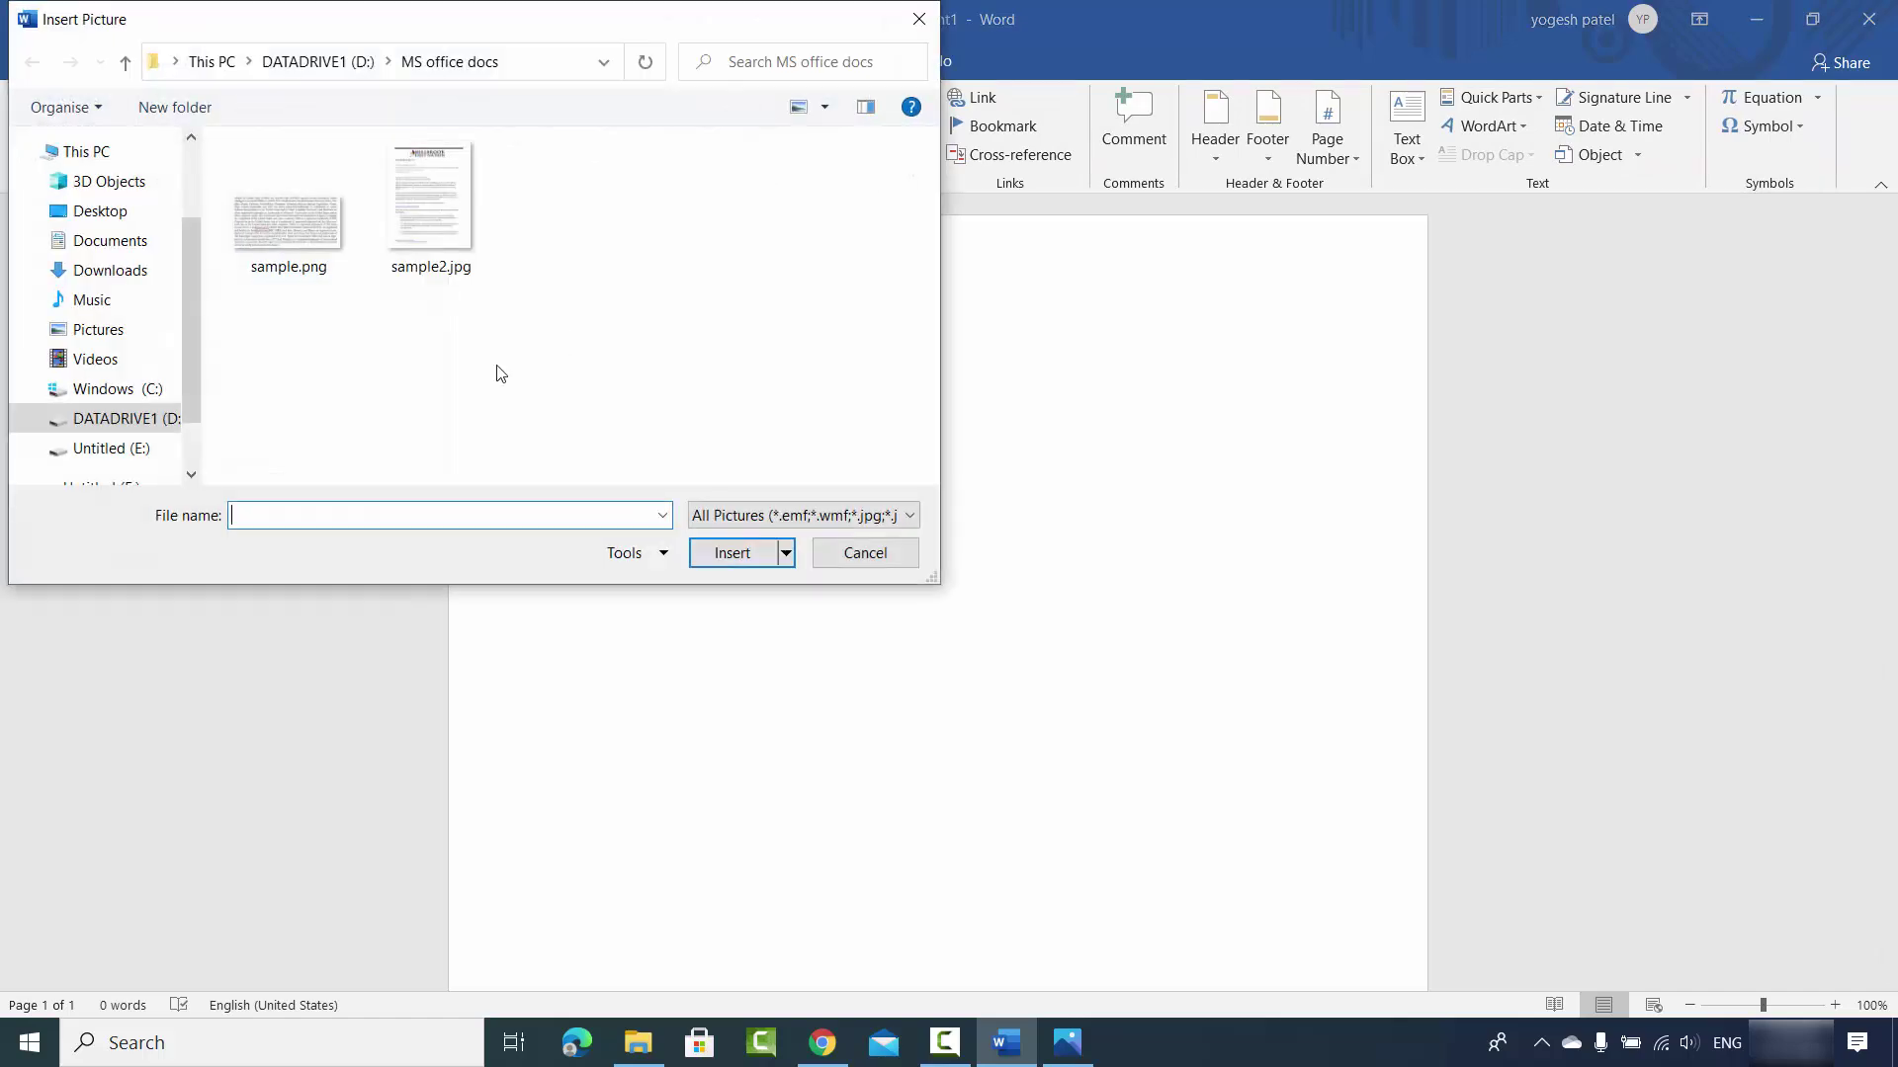
pyautogui.click(432, 237)
pyautogui.click(717, 556)
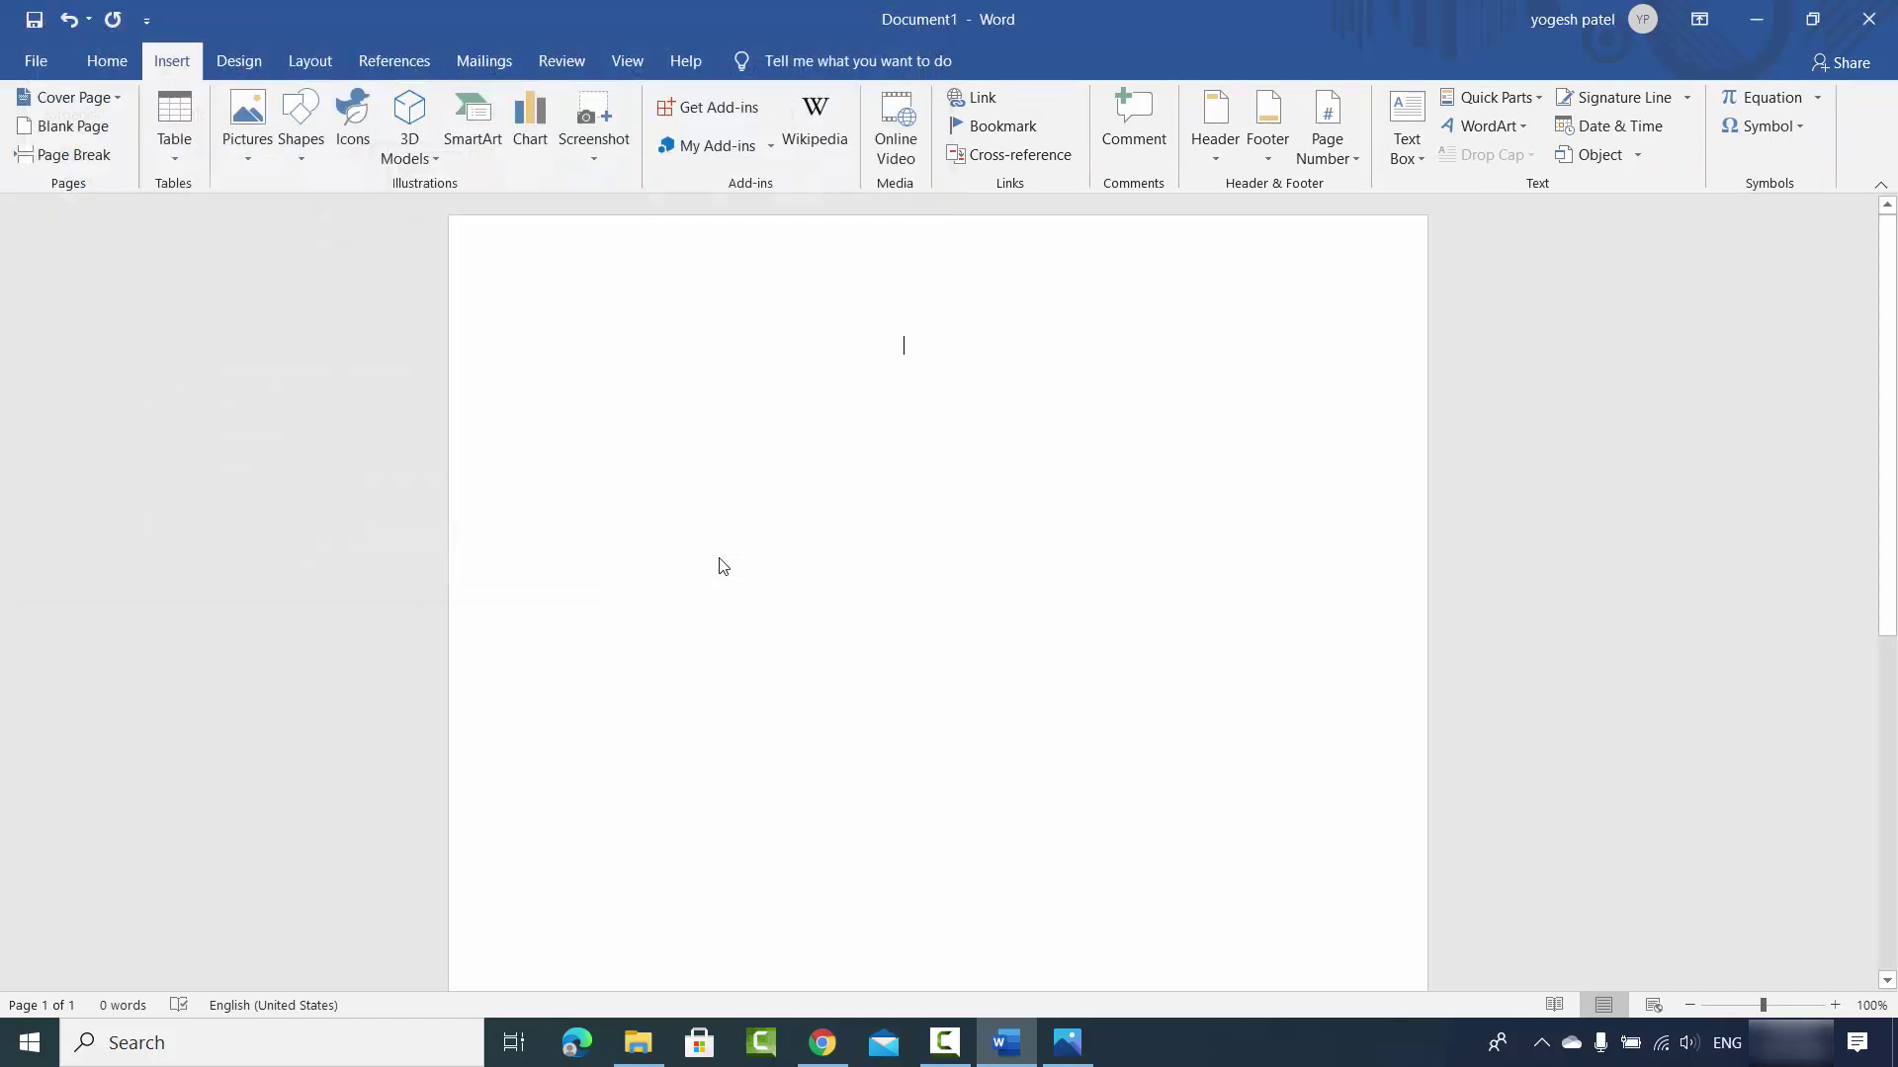
# Step: Enlarge the inserted memo picture proportionally to about 9.03" high and 6.97" wide
pyautogui.scroll(-3, 1373, 447)
pyautogui.scroll(-2, 1374, 452)
pyautogui.moveTo(1160, 805); pyautogui.dragTo(1350, 967)
pyautogui.scroll(-3, 1613, 521)
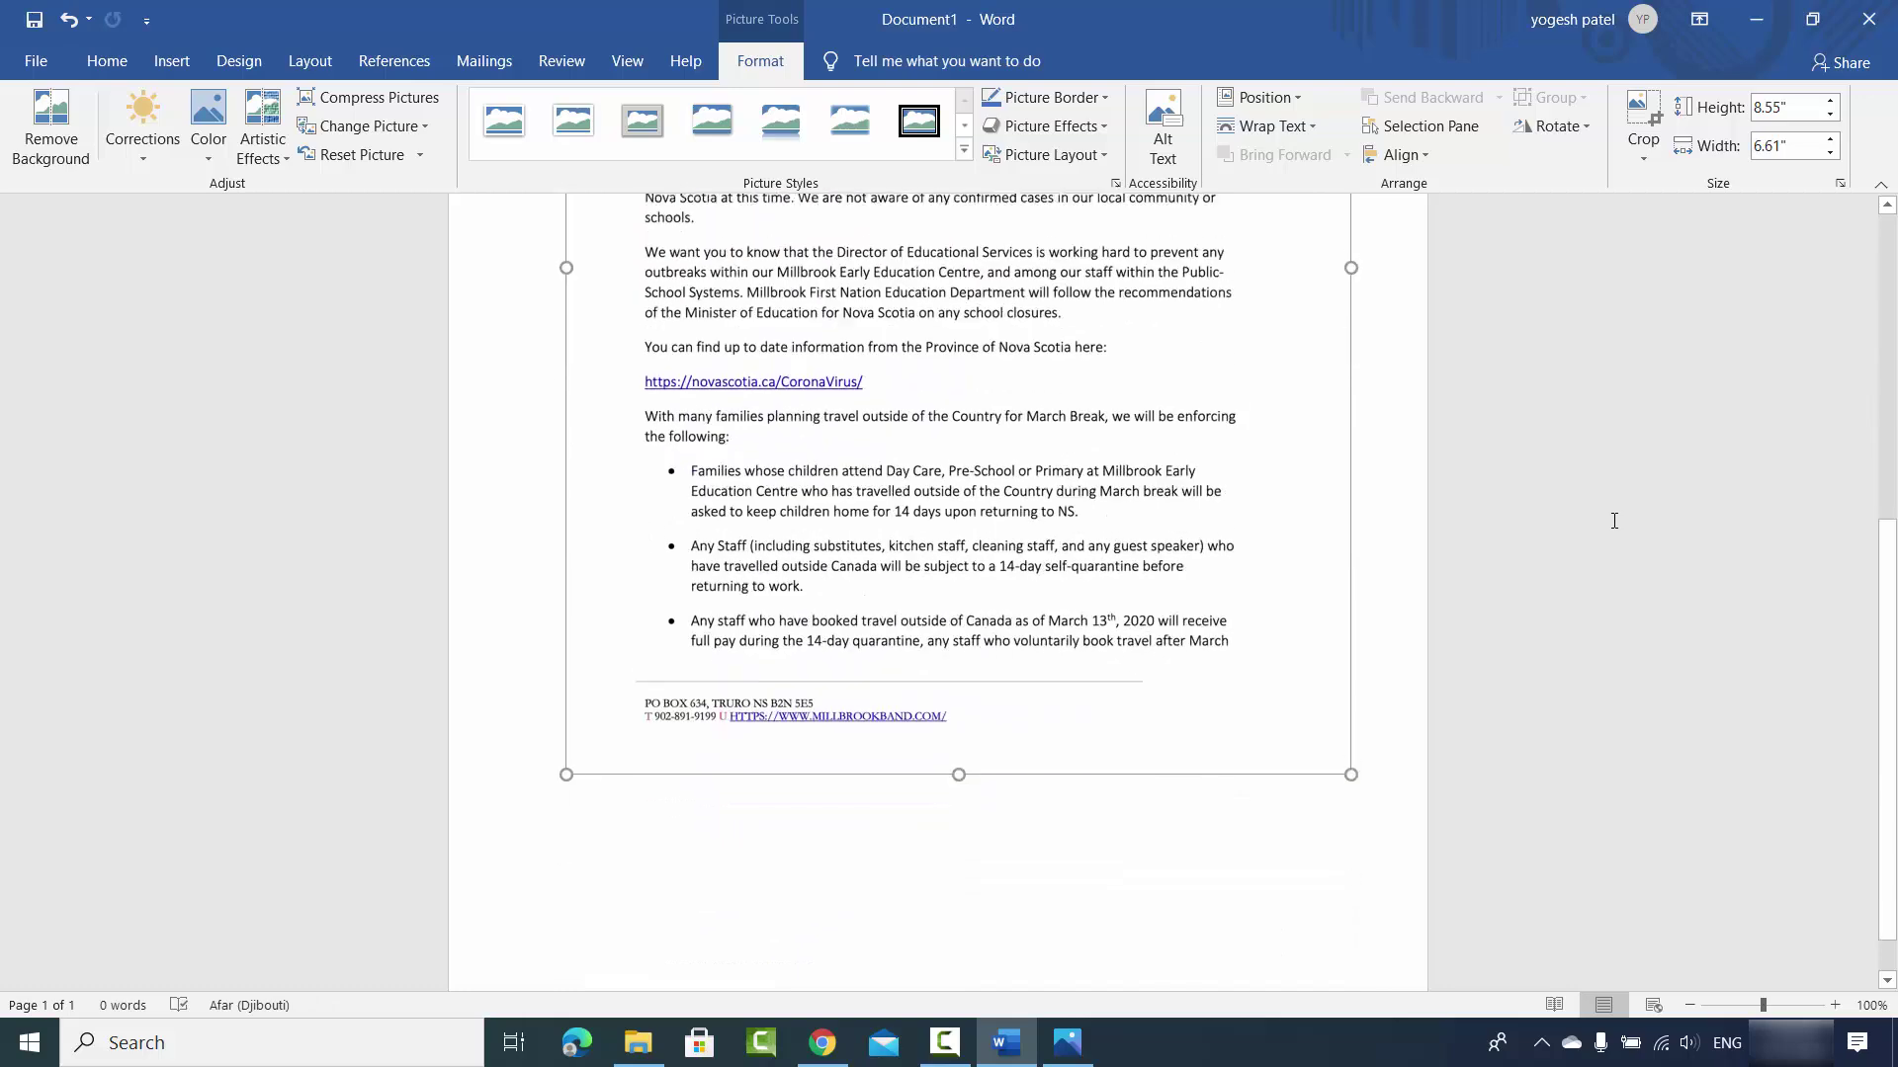
pyautogui.scroll(-1, 1613, 521)
pyautogui.moveTo(1351, 716); pyautogui.dragTo(1373, 774)
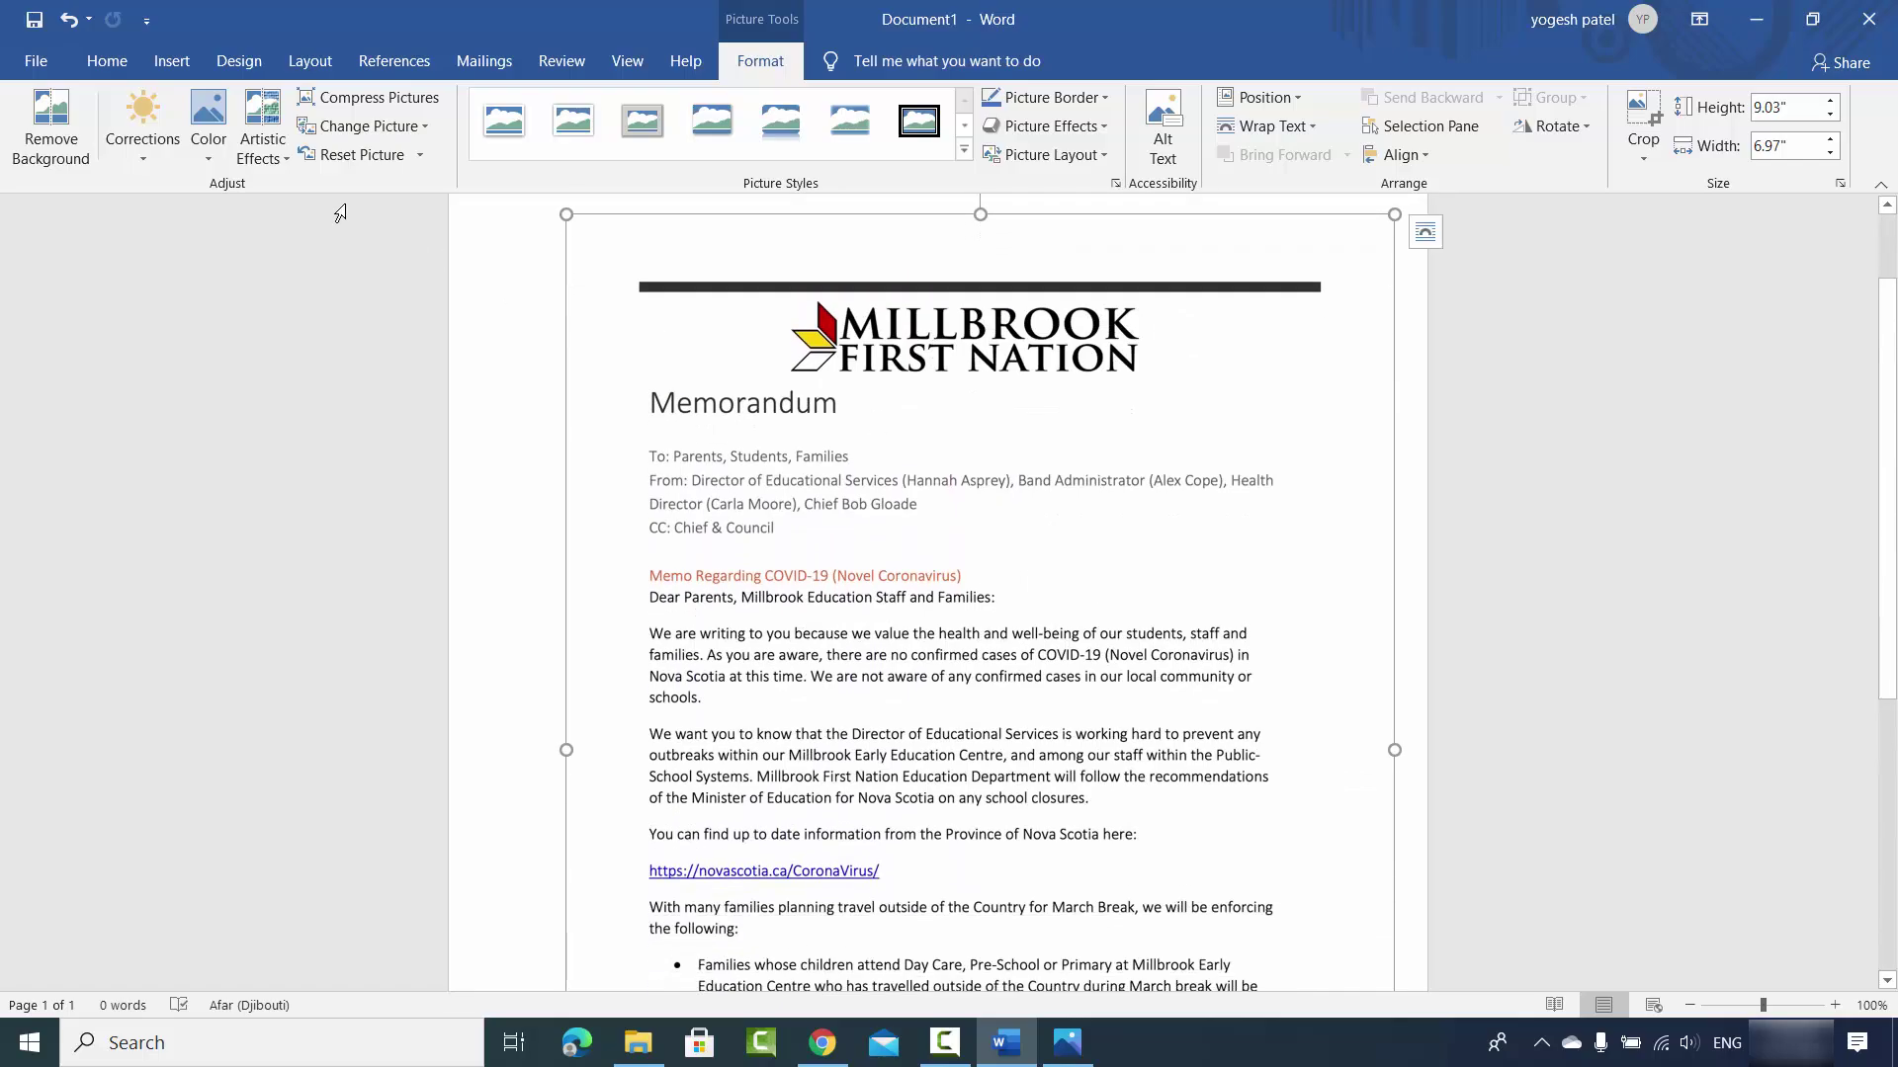
# Step: Save the document as a PDF named sample2.pdf in the Documents folder
pyautogui.click(36, 60)
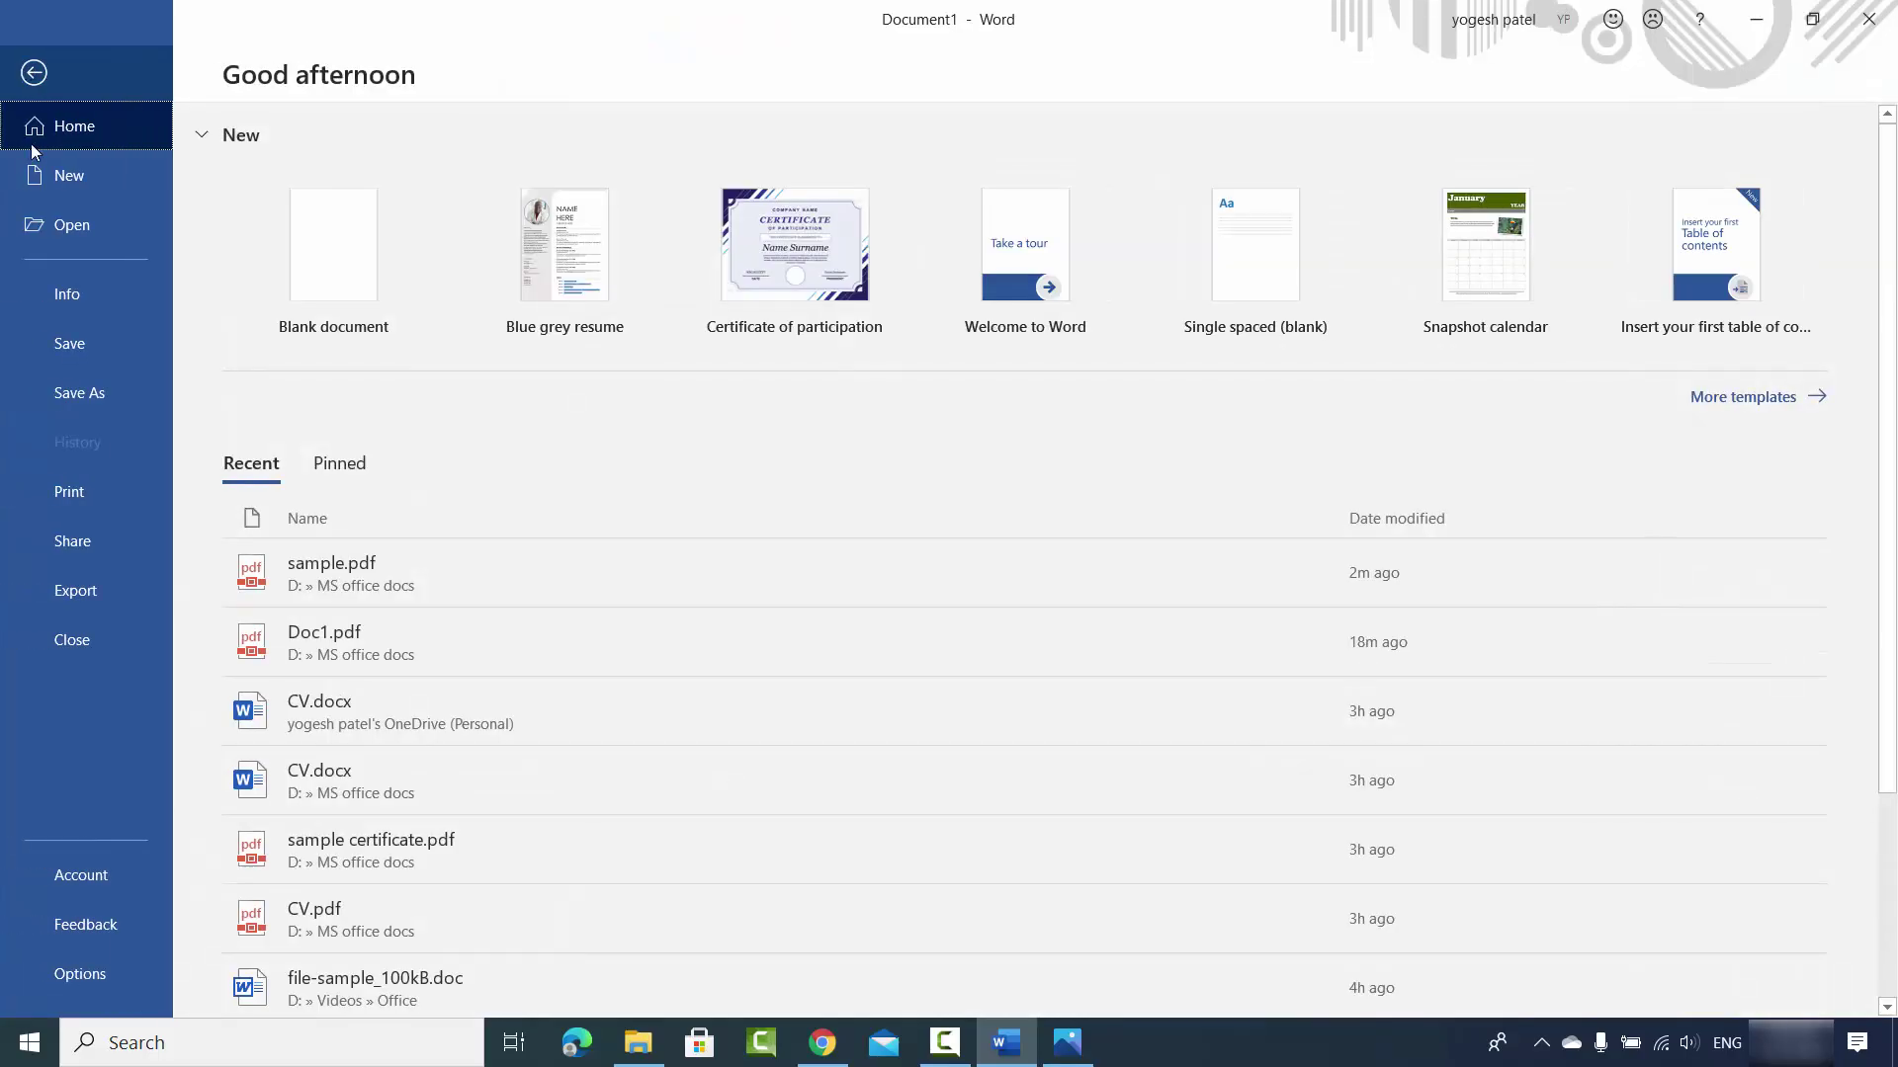
pyautogui.click(54, 375)
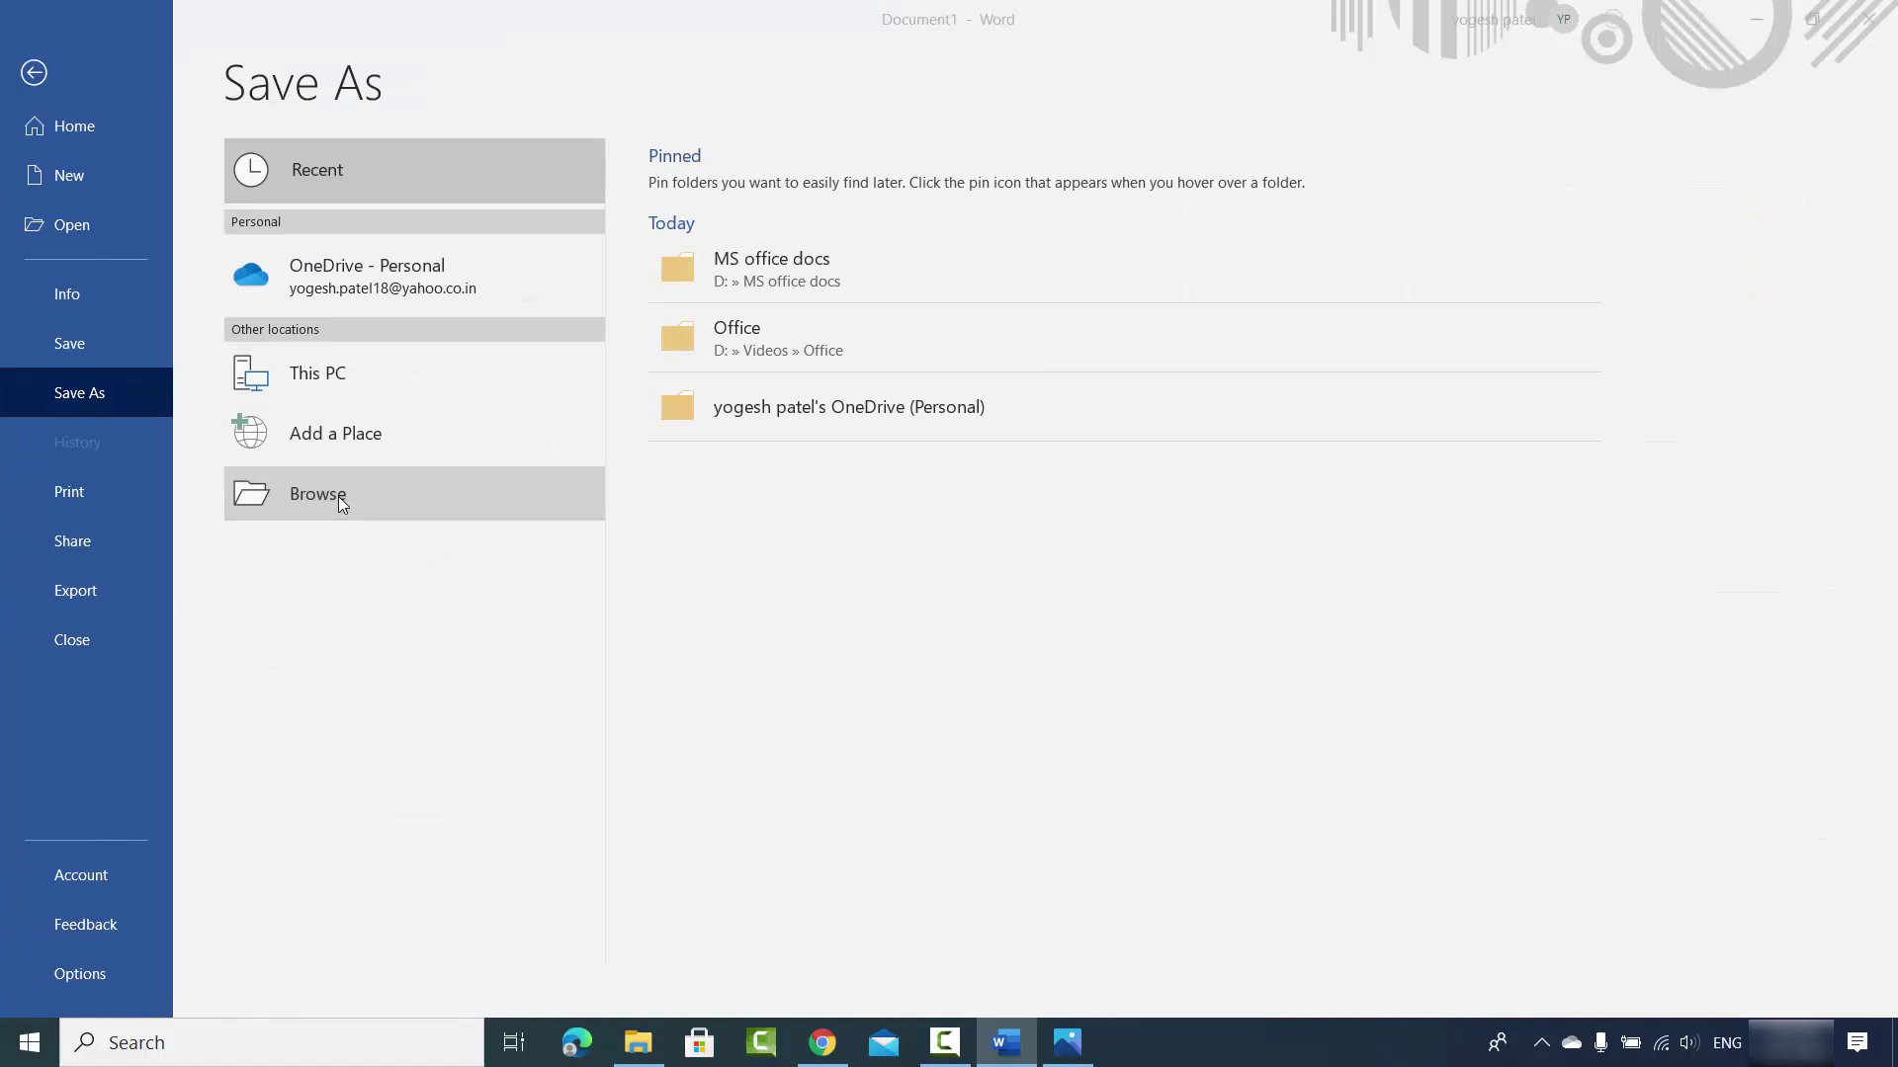
pyautogui.click(338, 496)
pyautogui.click(287, 510)
pyautogui.click(252, 653)
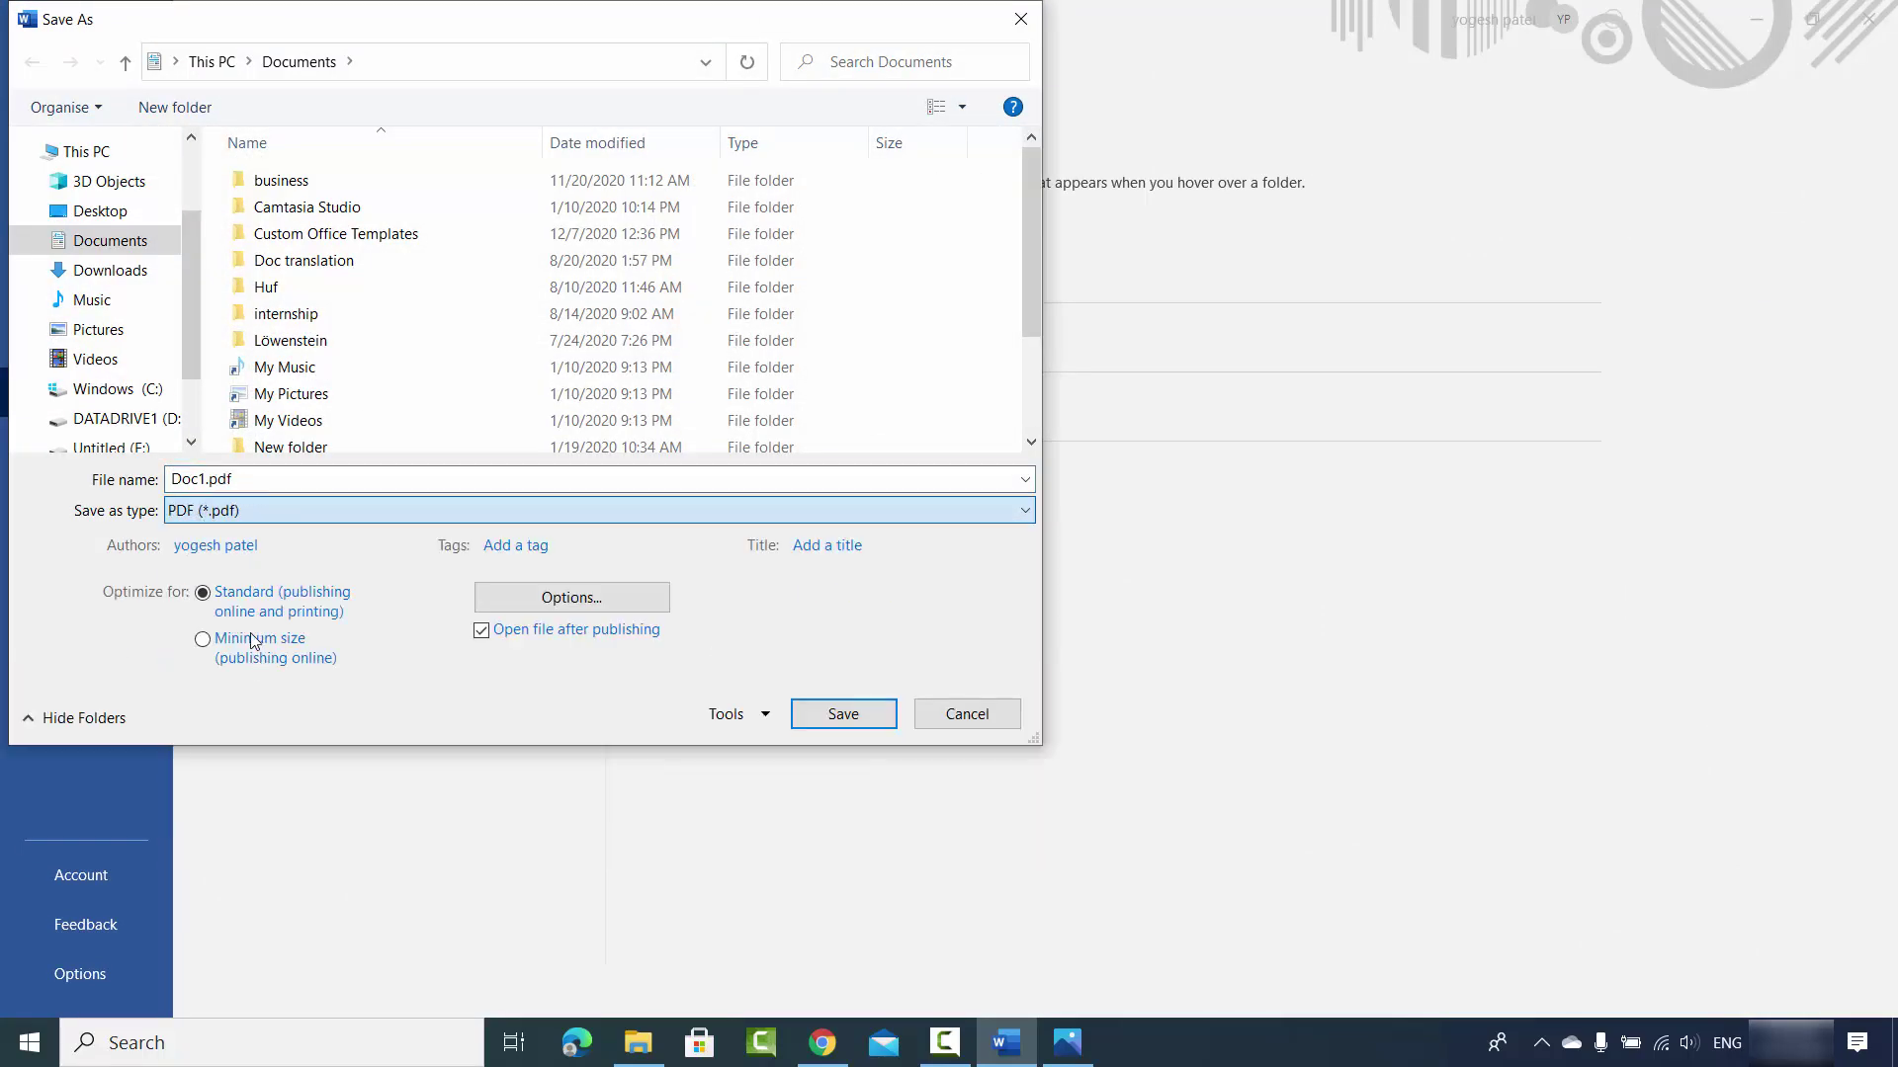
pyautogui.doubleClick(247, 481)
pyautogui.write('sample2')
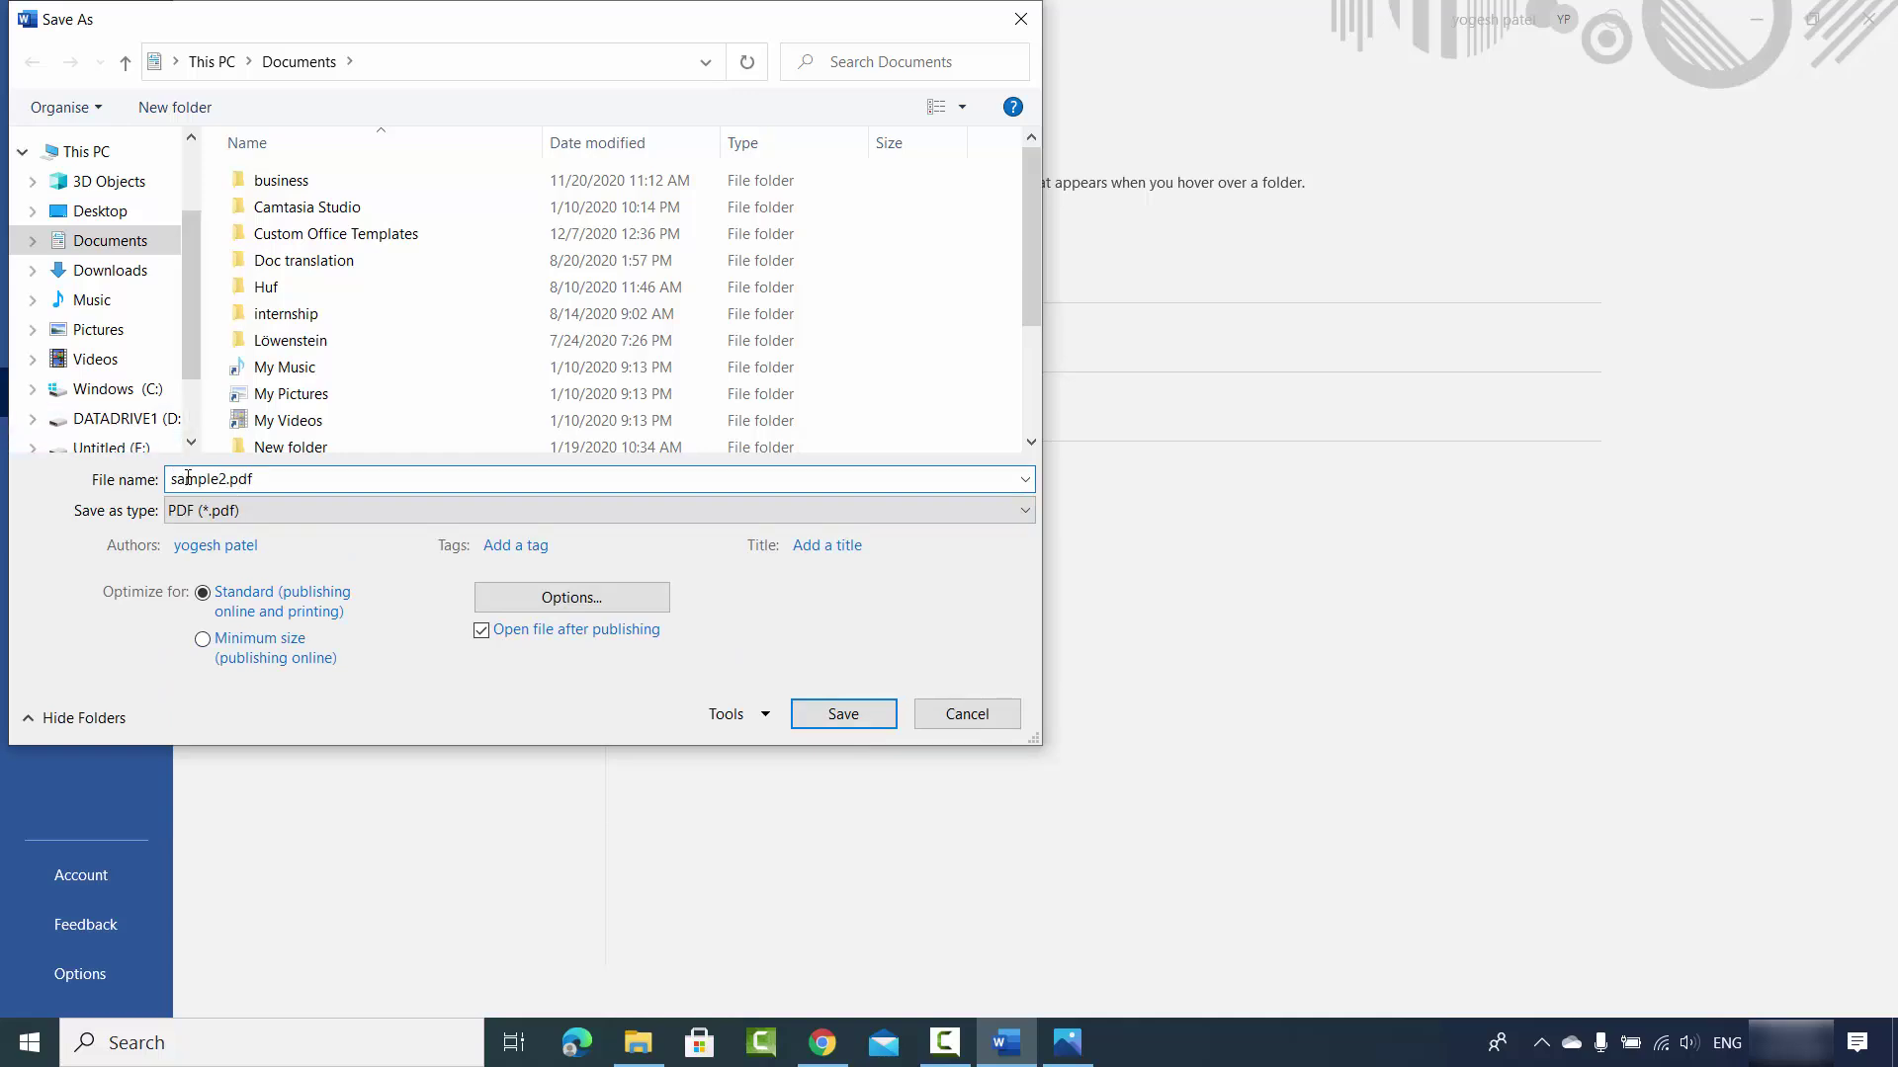
pyautogui.click(796, 710)
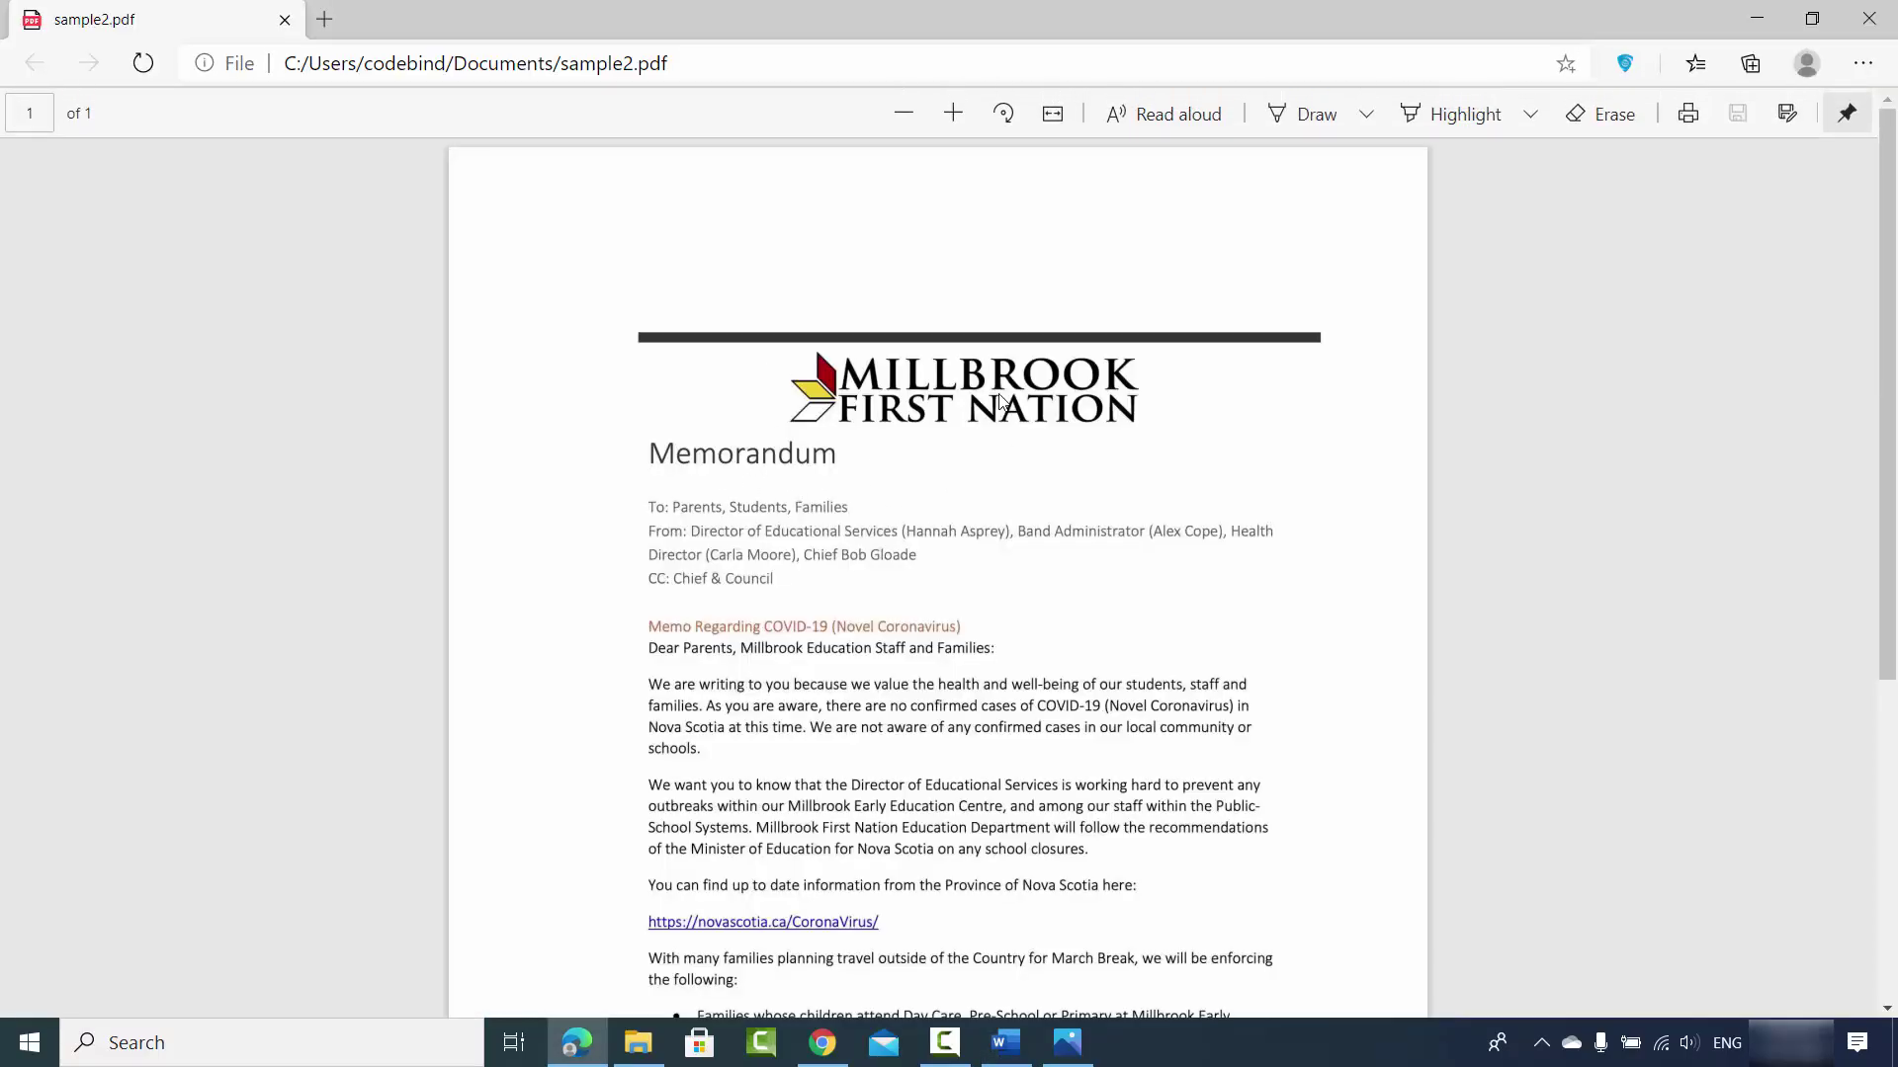
# Step: Open sample2.pdf from the MS office docs folder in a new Word window and convert it to an editable document
pyautogui.click(1003, 1041)
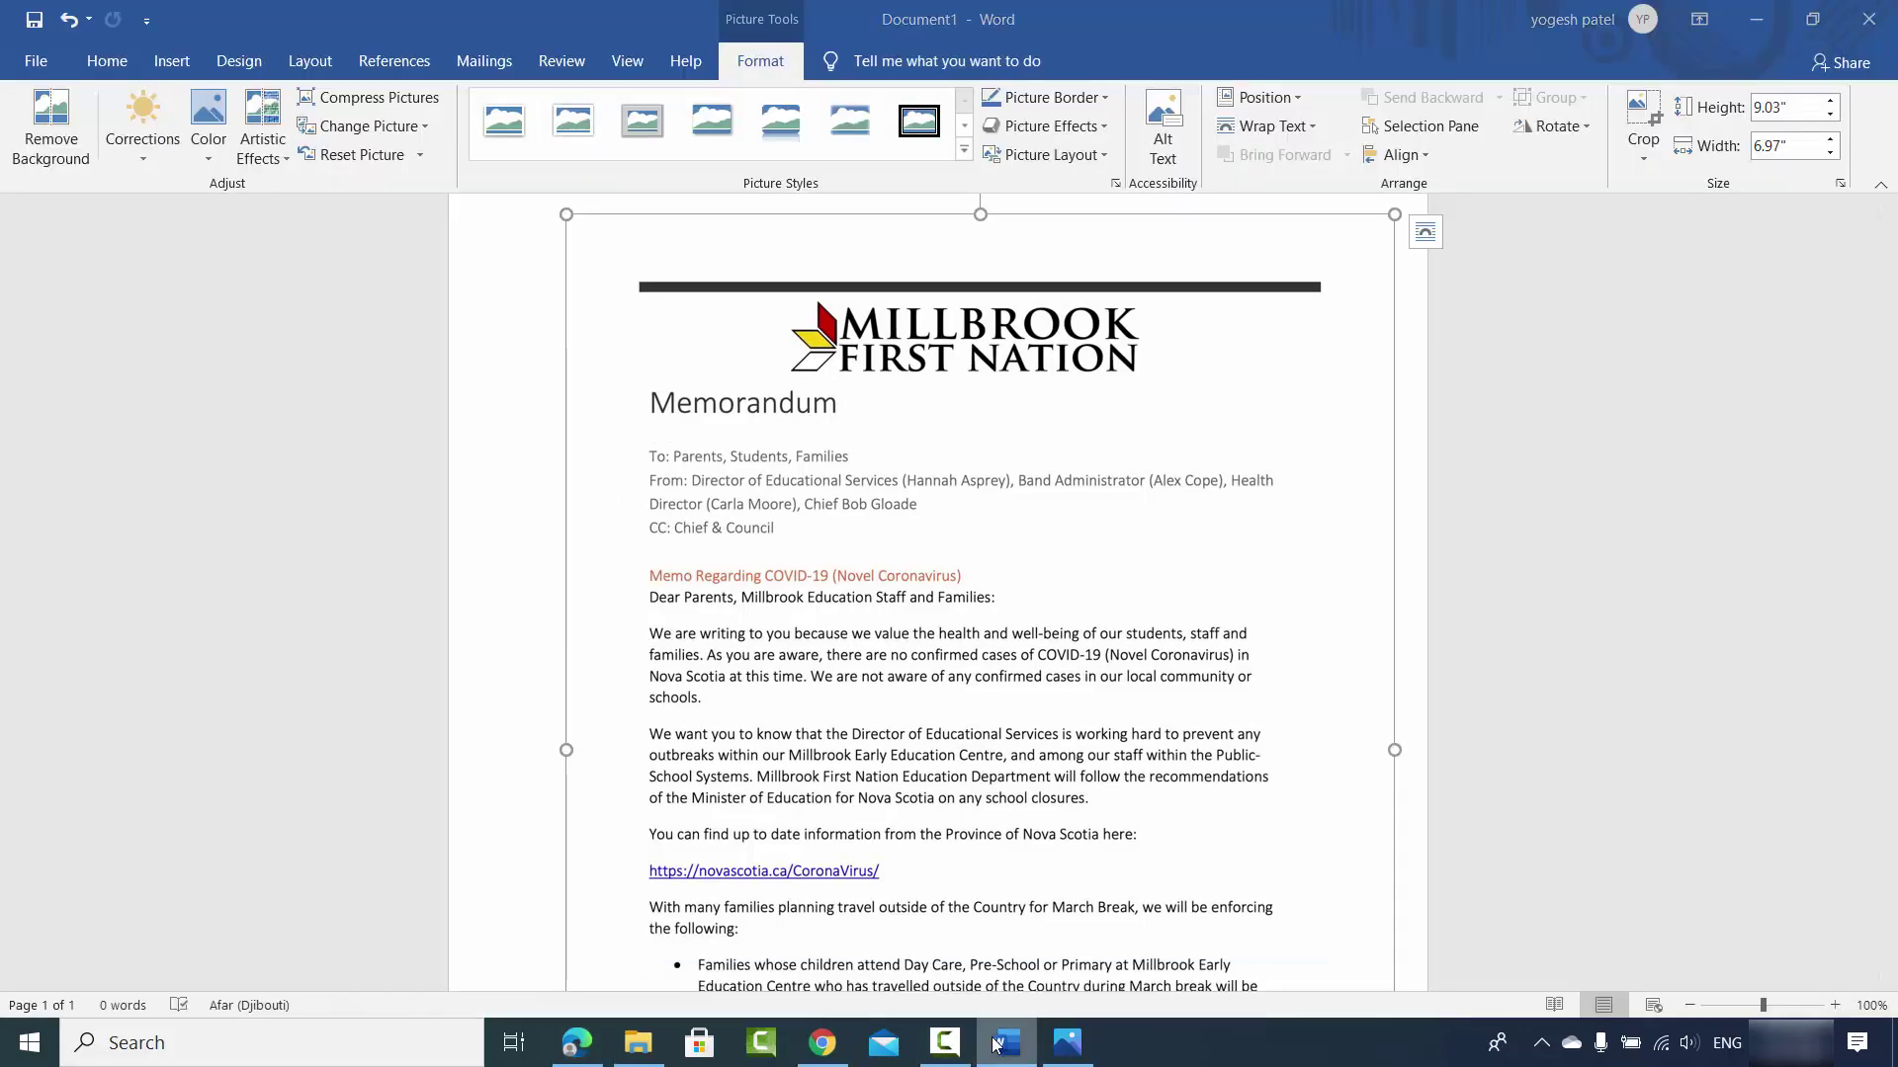
pyautogui.rightClick(969, 1036)
pyautogui.click(943, 909)
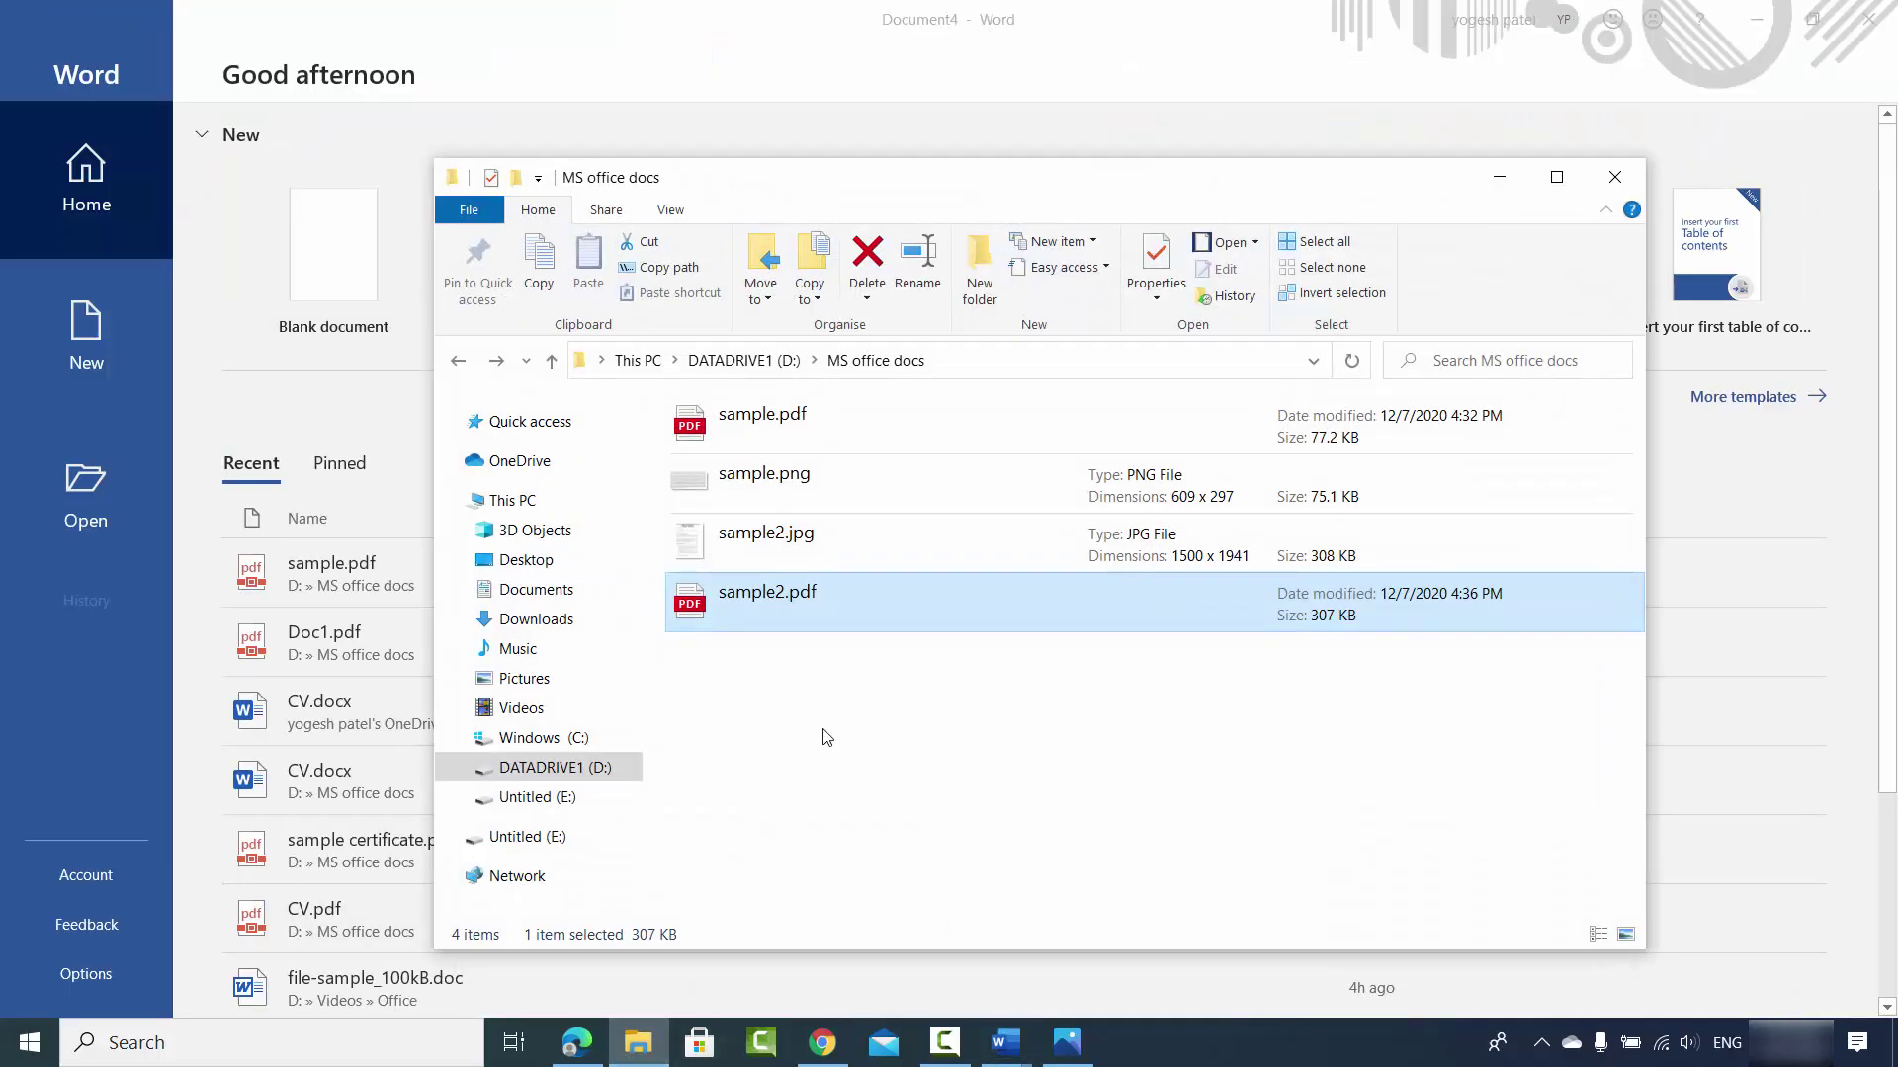
pyautogui.click(790, 602)
pyautogui.moveTo(809, 602); pyautogui.dragTo(315, 403)
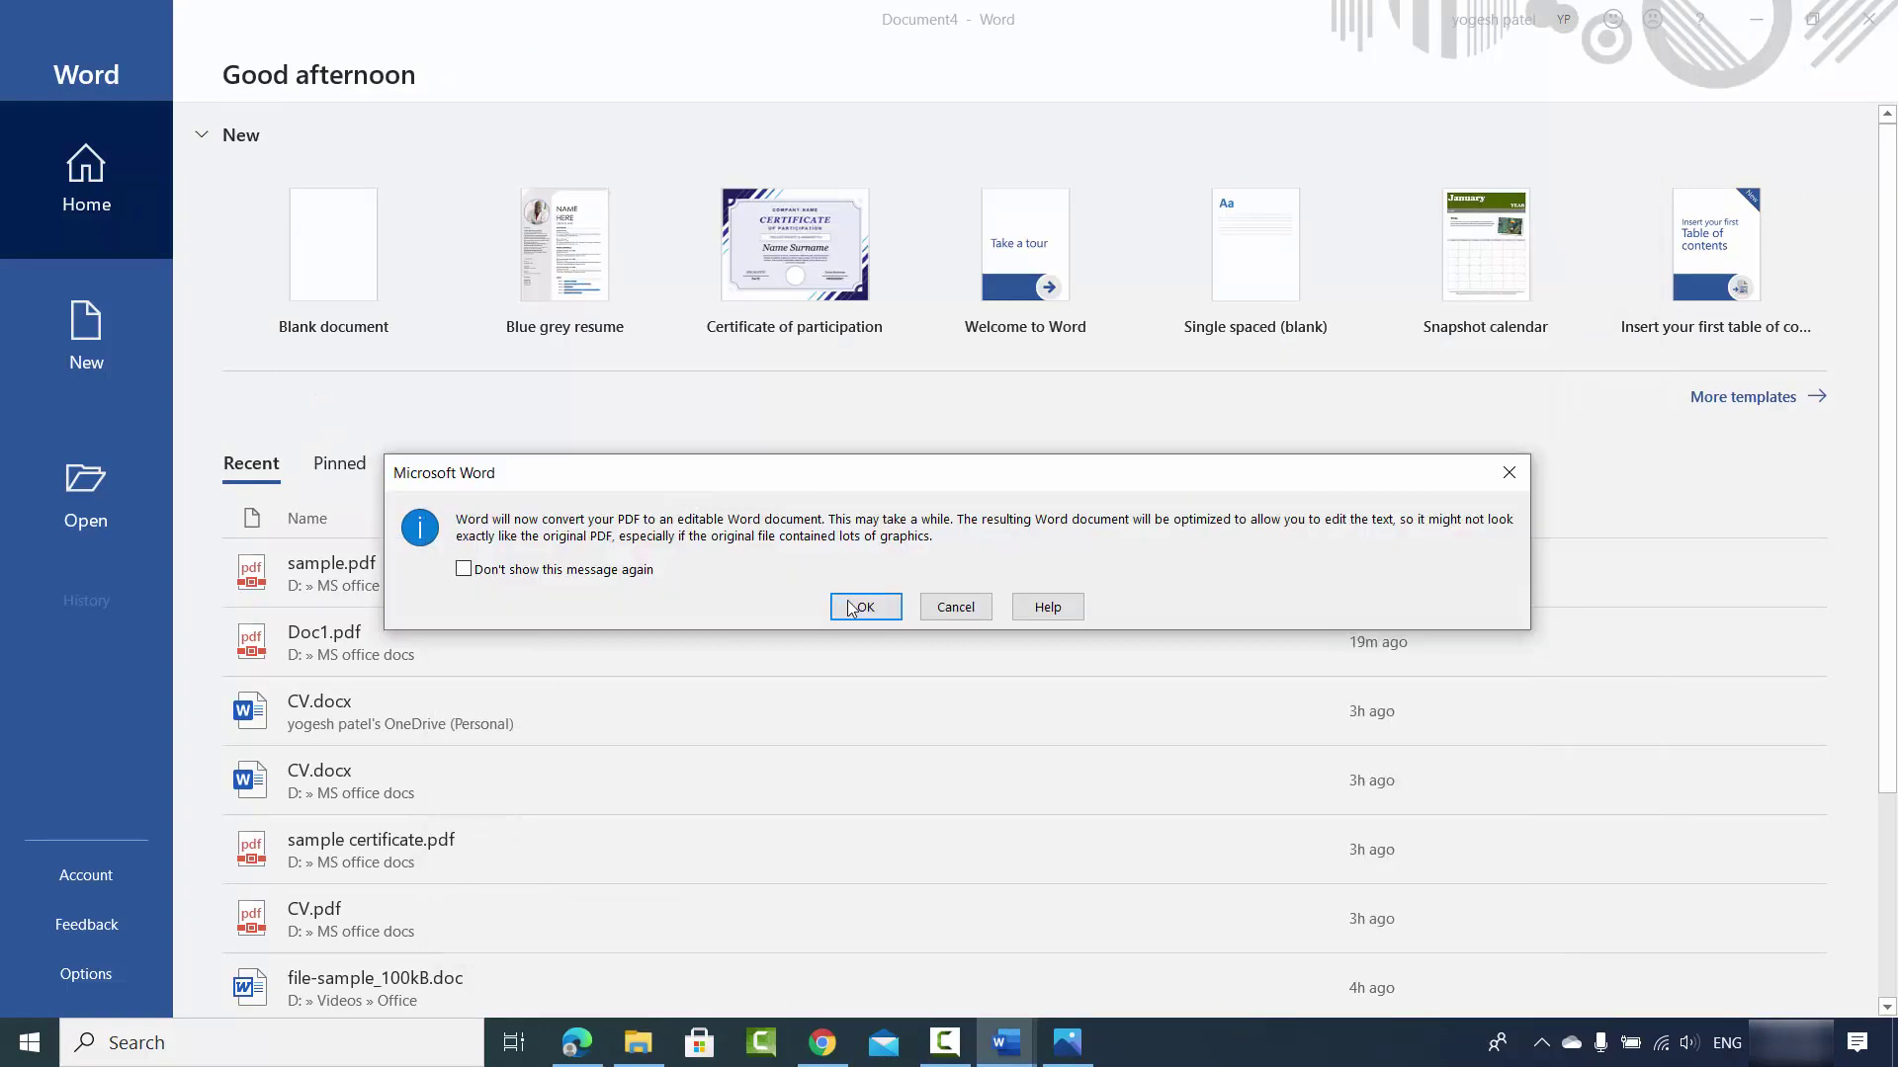
pyautogui.click(852, 607)
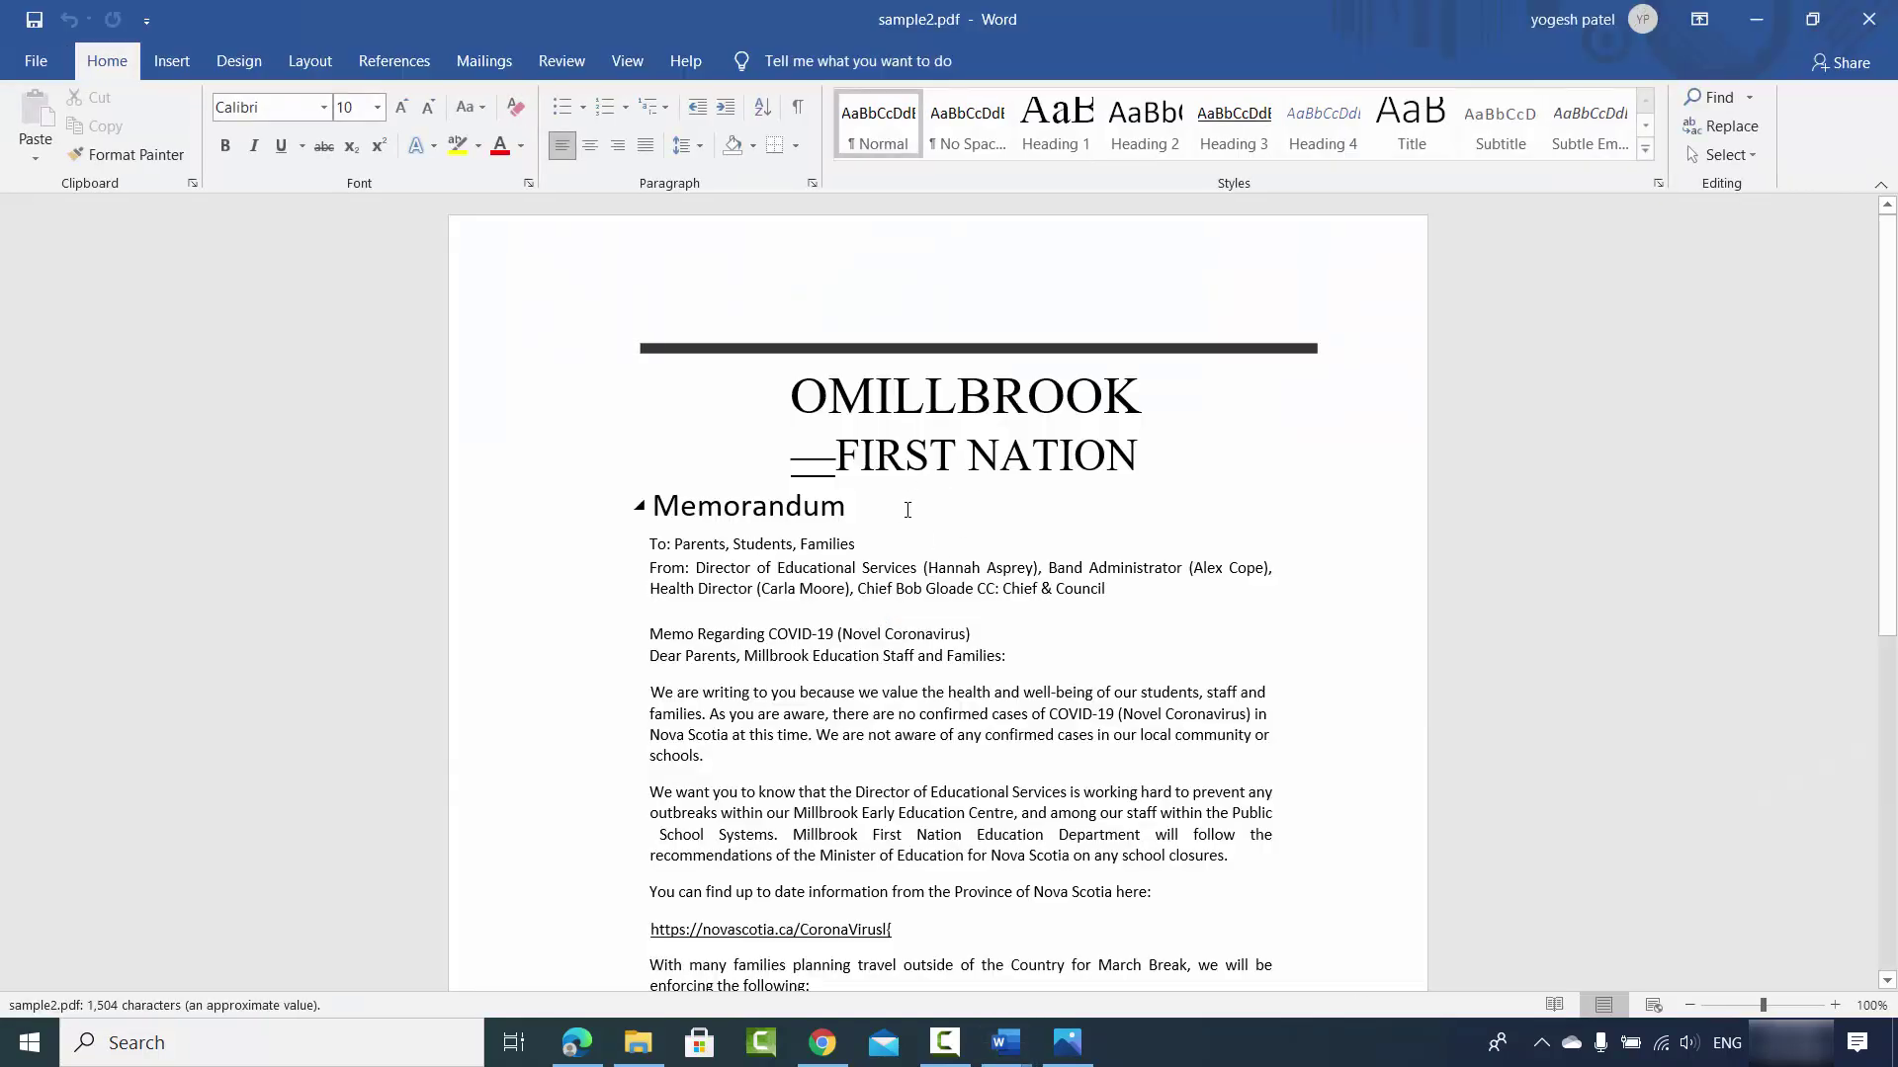
# Step: Compare the converted logo heading of the memo with the original sample2.jpg, checking both heading lines for misread characters
pyautogui.scroll(-3, 908, 508)
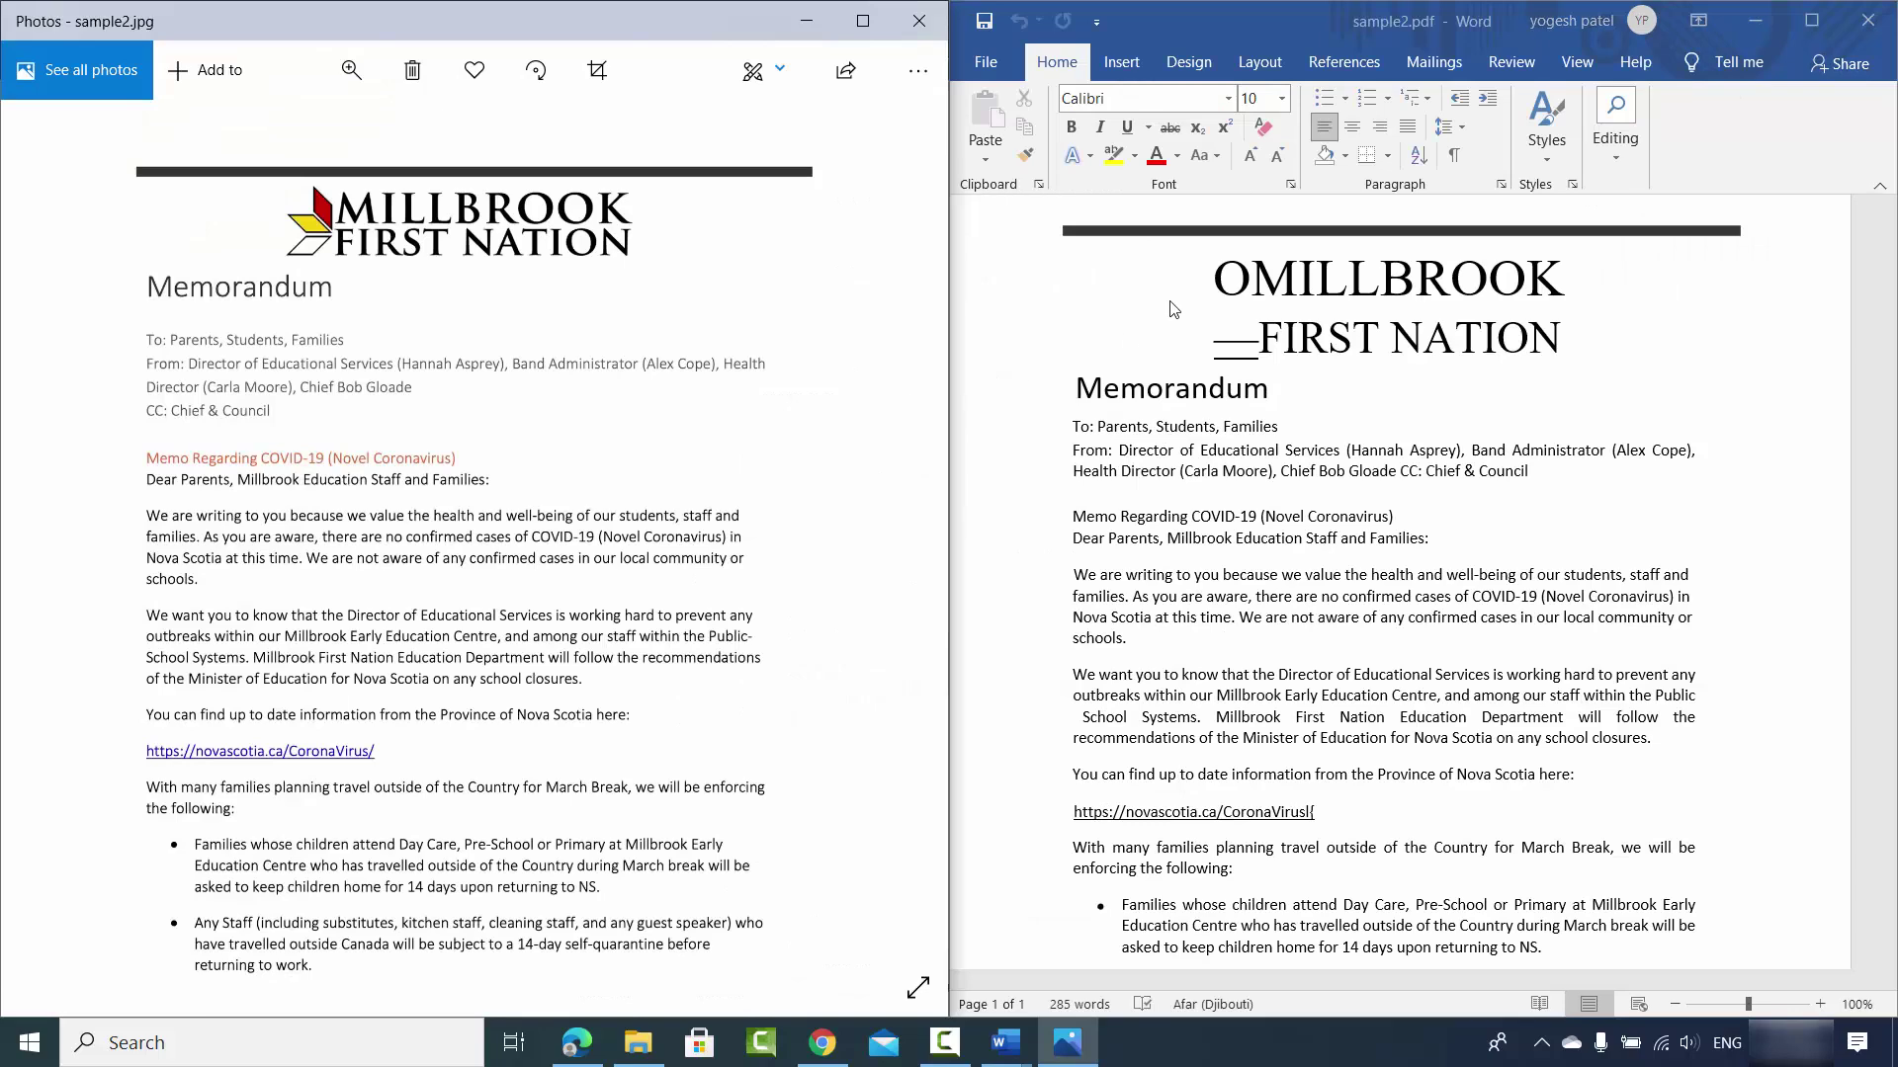
pyautogui.click(1262, 286)
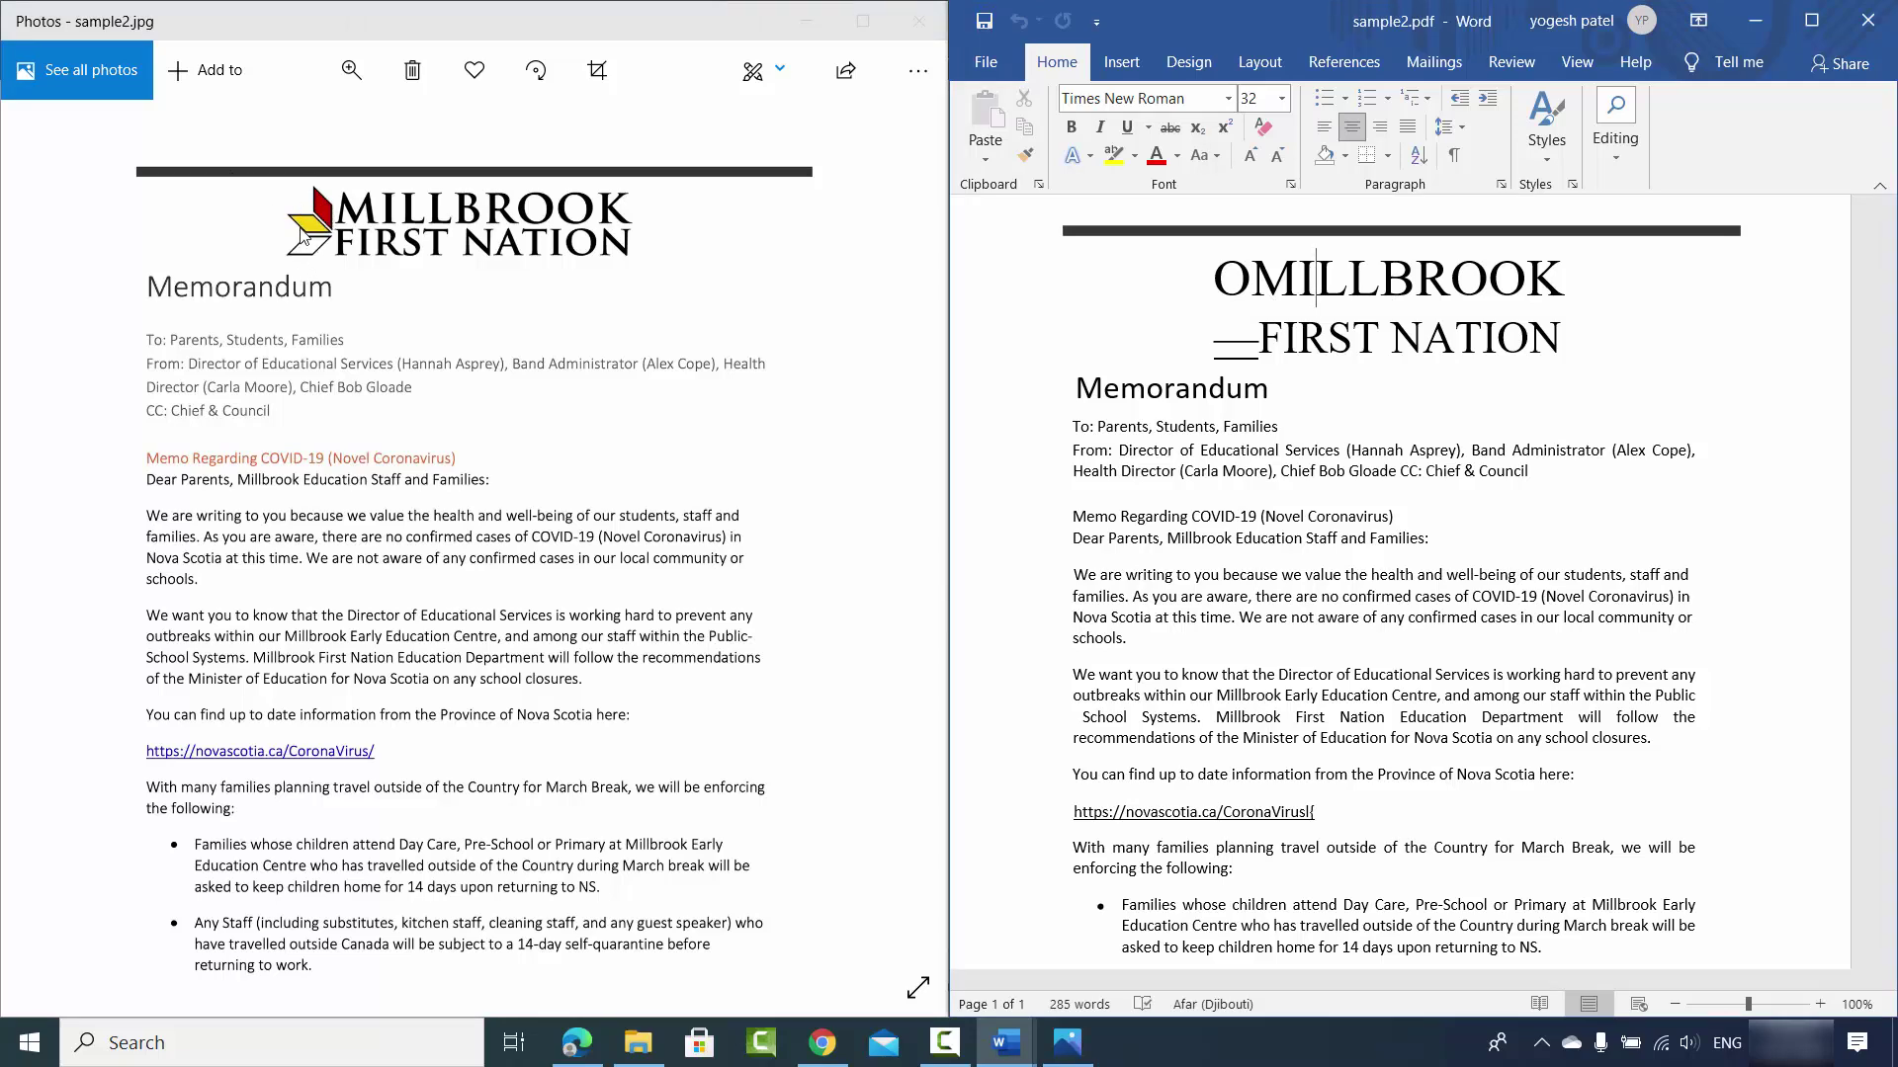
pyautogui.moveTo(1250, 276); pyautogui.dragTo(1223, 276)
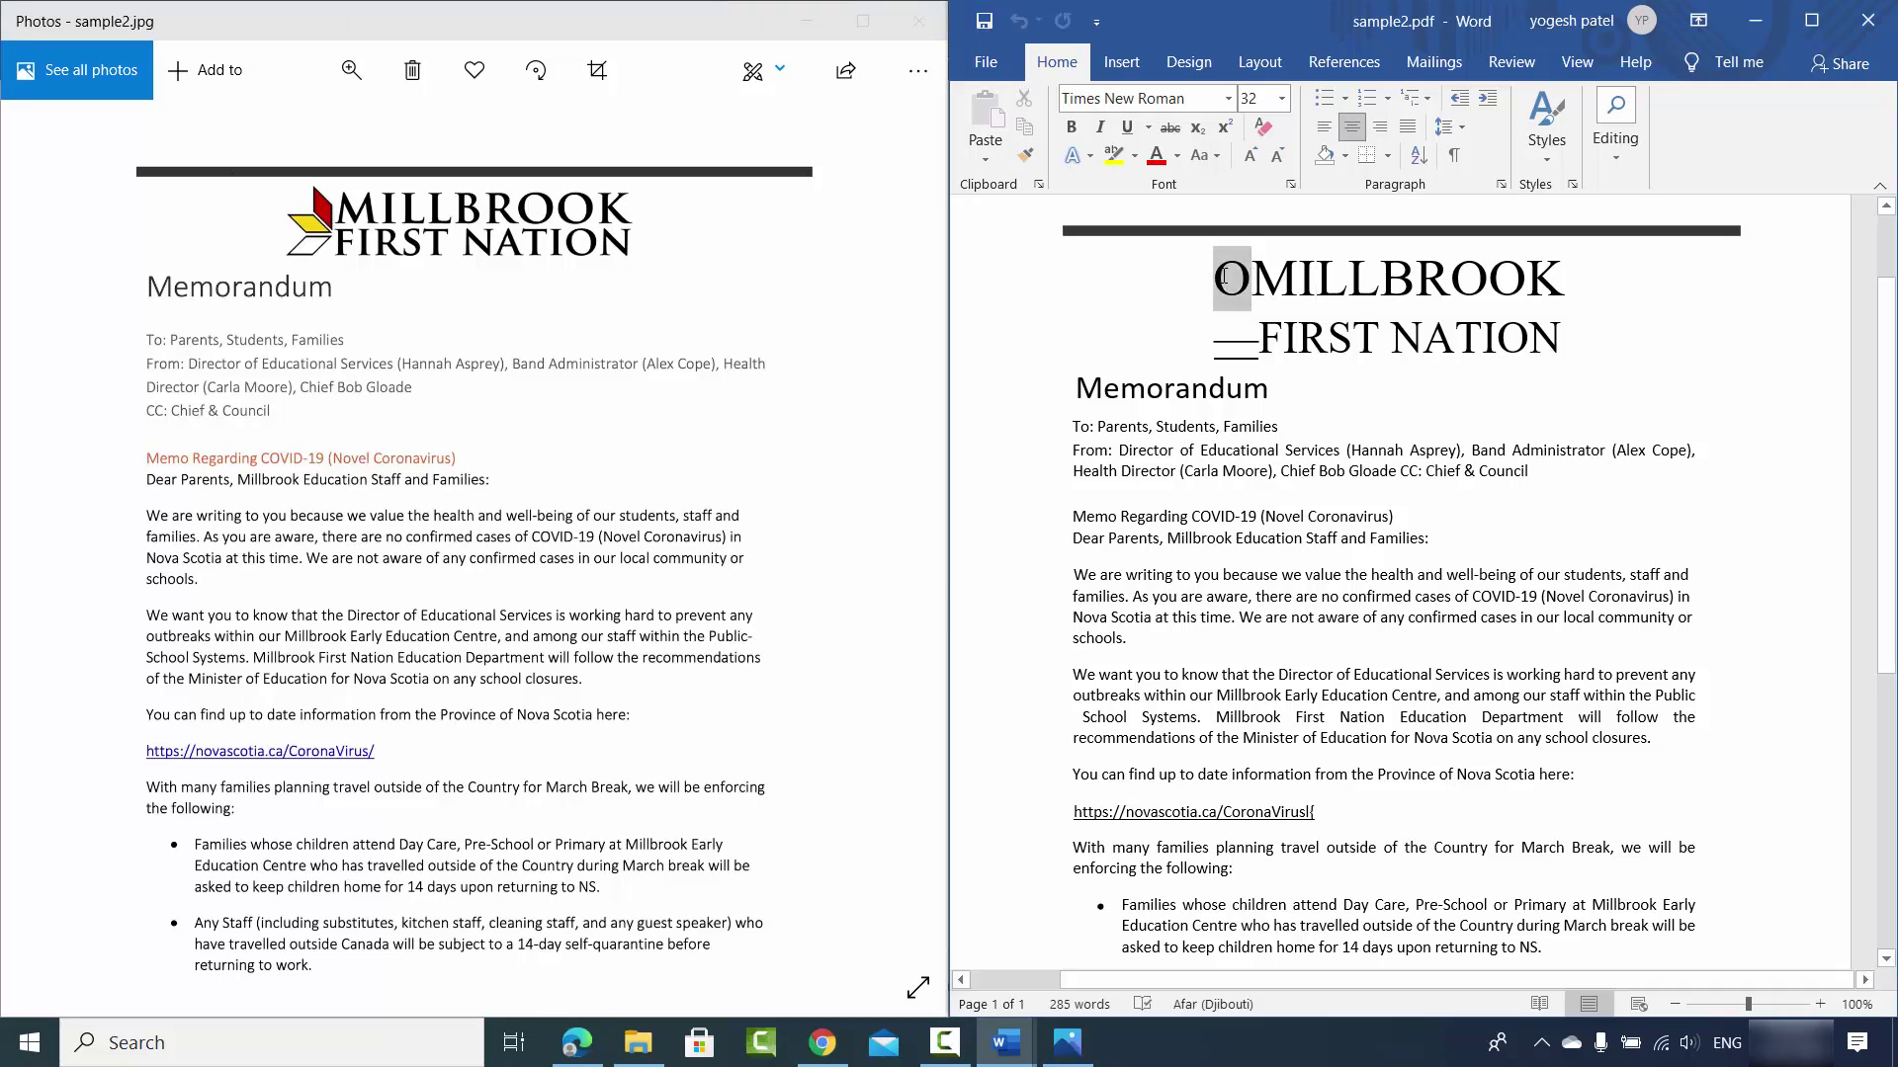
pyautogui.click(1234, 342)
pyautogui.doubleClick(1256, 345)
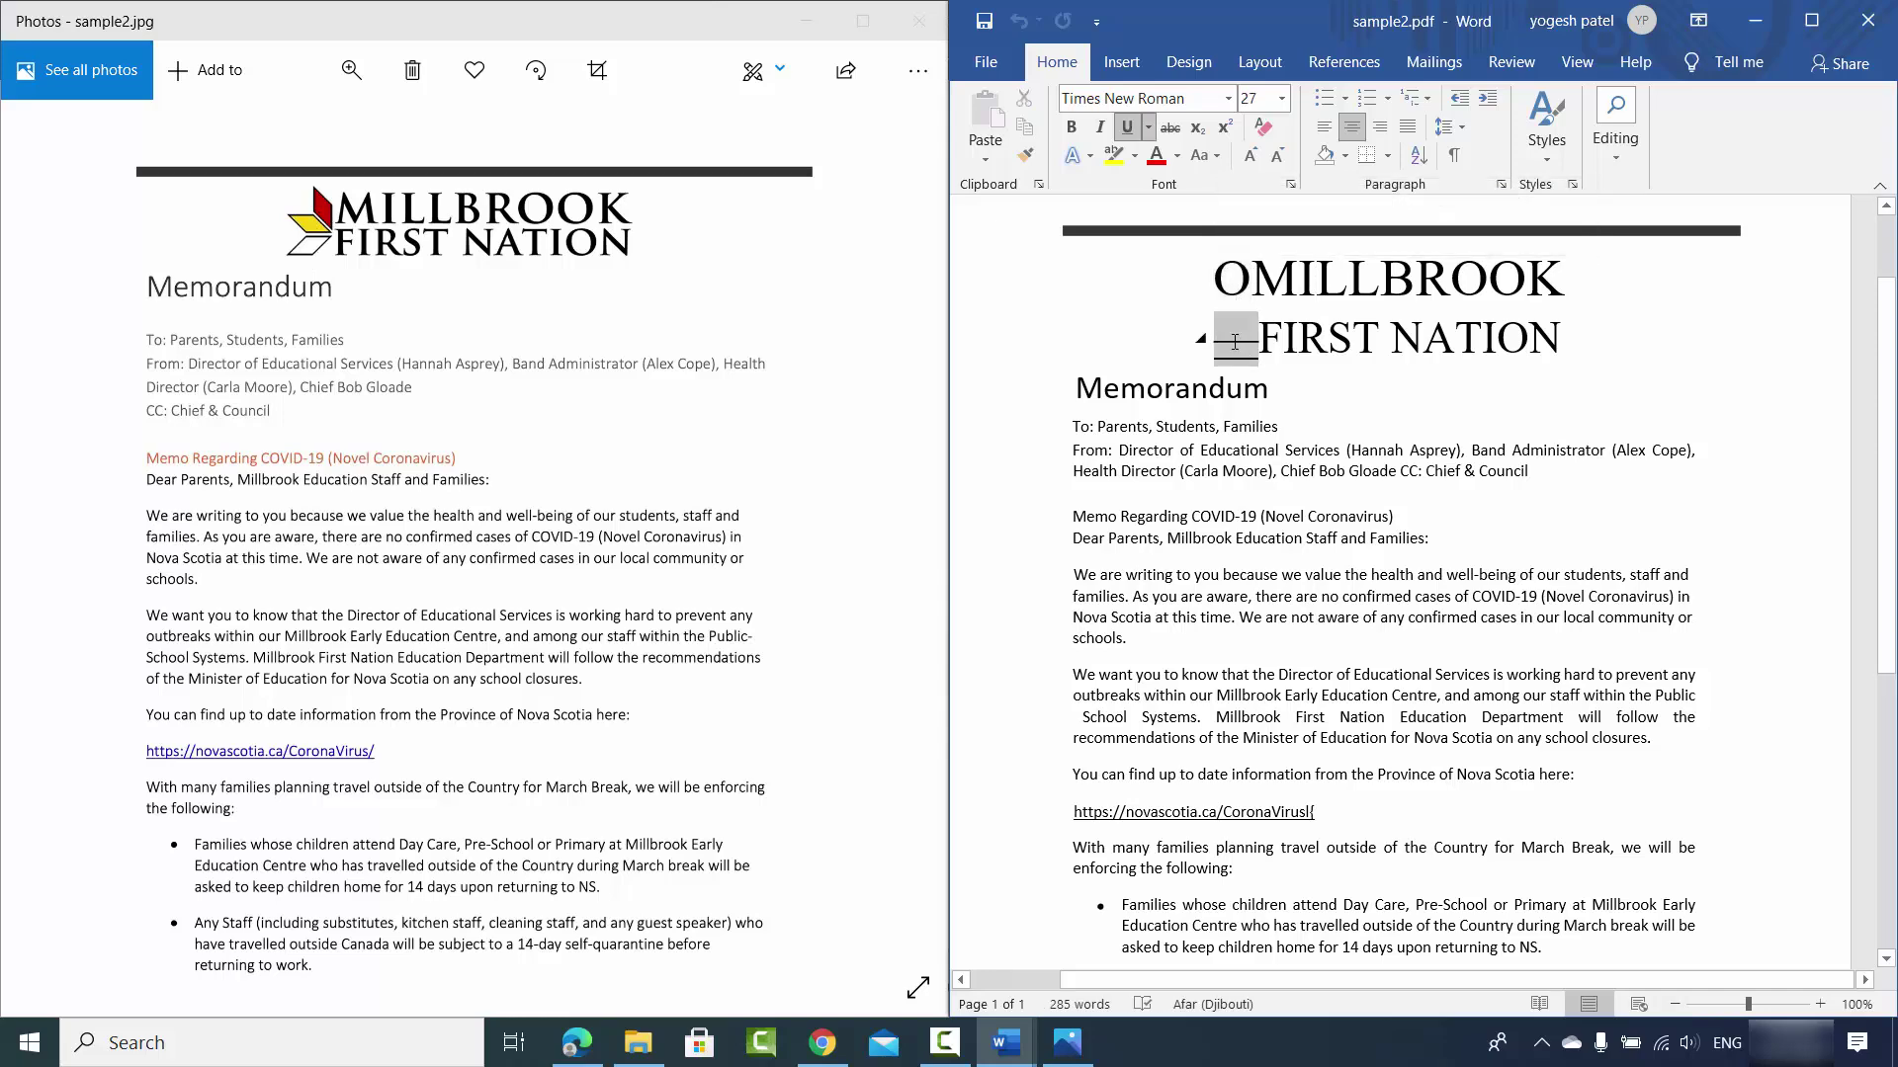
pyautogui.press('Down')
pyautogui.moveTo(1259, 286); pyautogui.dragTo(1571, 288)
pyautogui.tripleClick(1368, 342)
# Step: Compare the memo's web link, bulleted list and footer in the converted document with the original image
pyautogui.scroll(-3, 1364, 415)
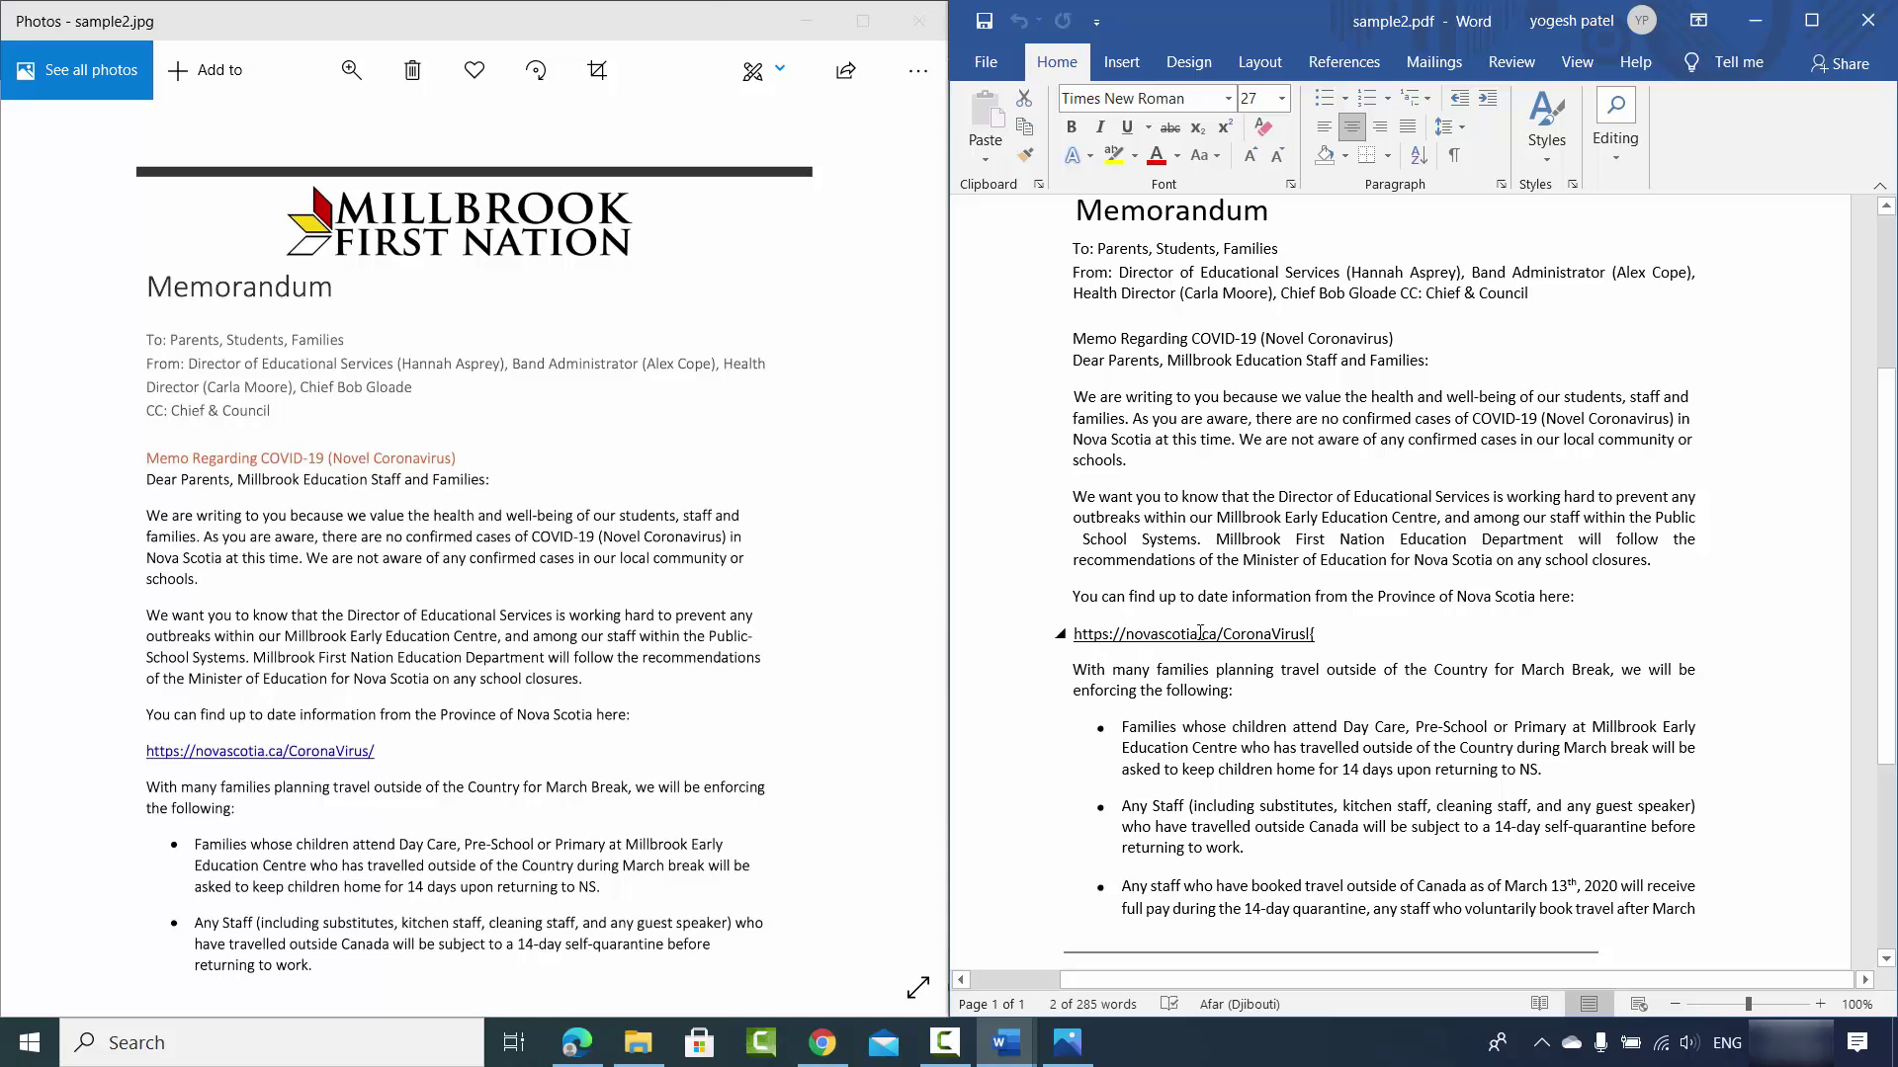
pyautogui.scroll(-2, 474, 593)
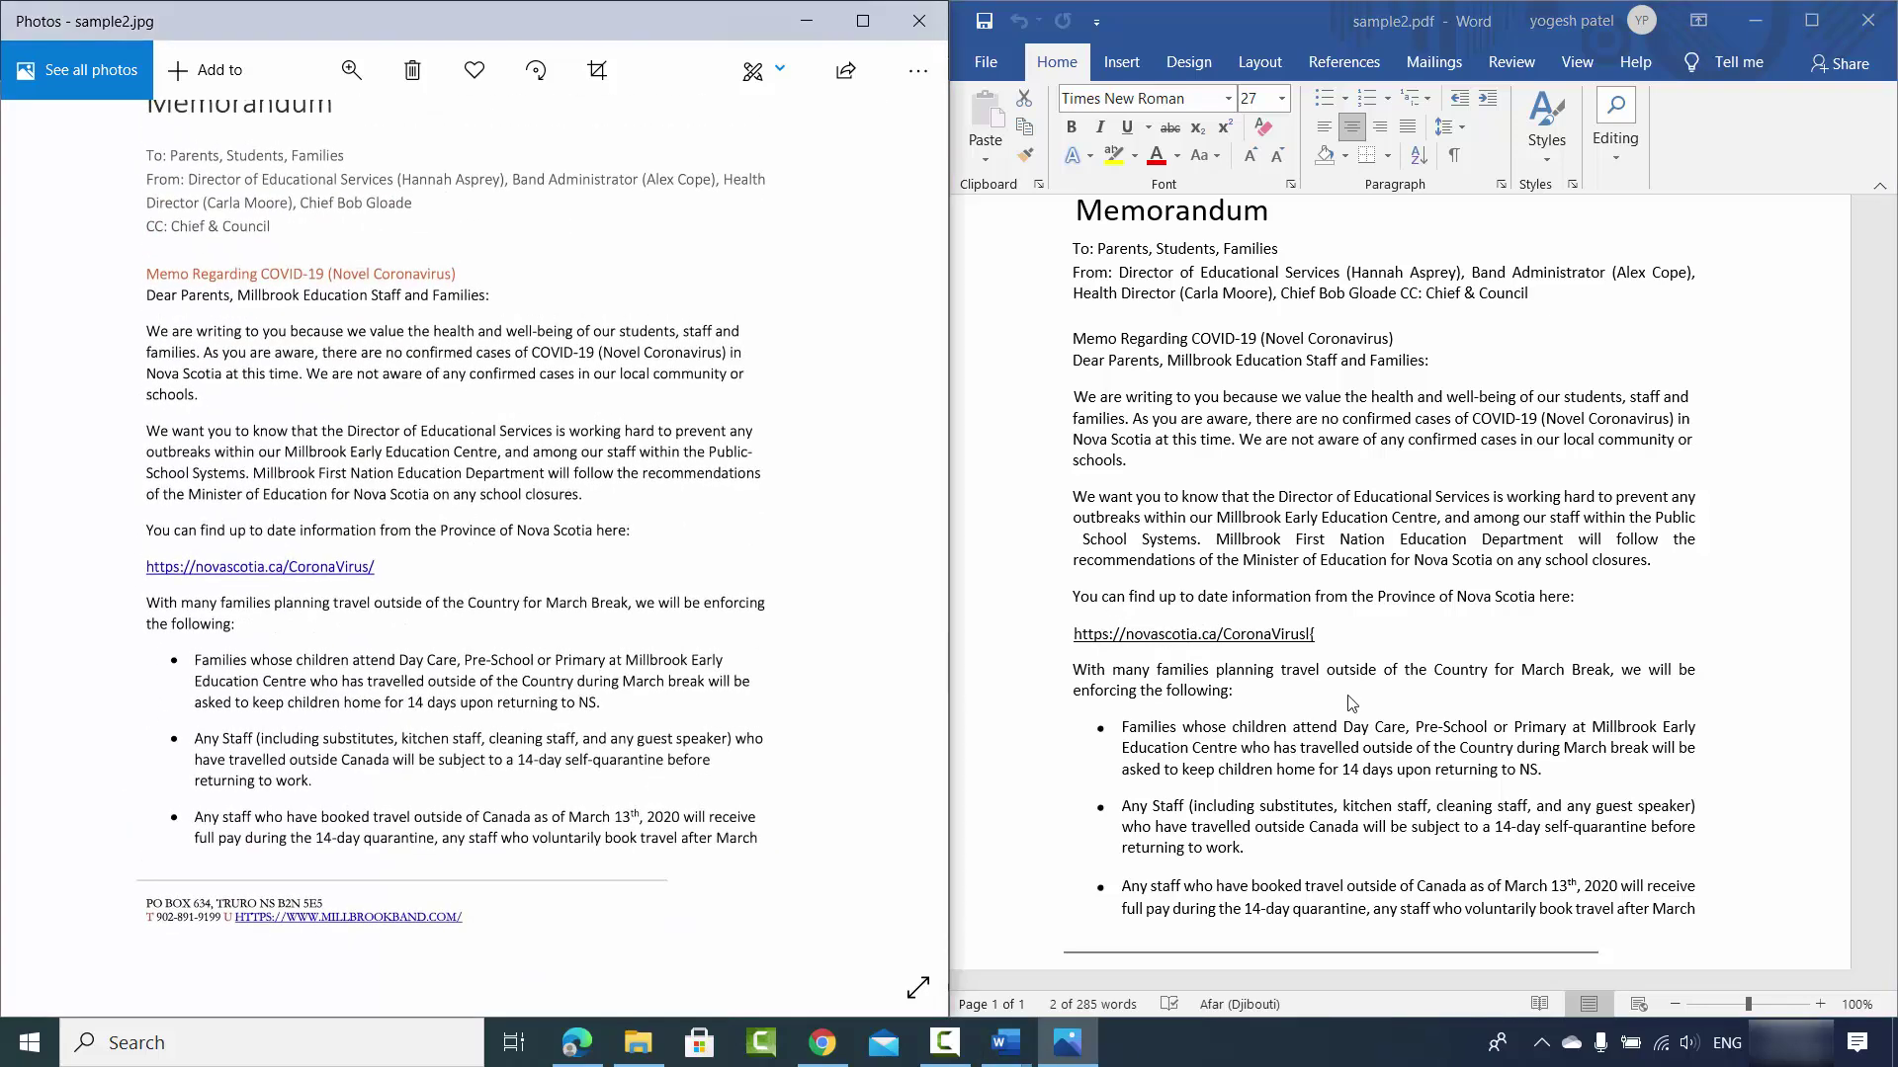
pyautogui.scroll(-5, 1320, 551)
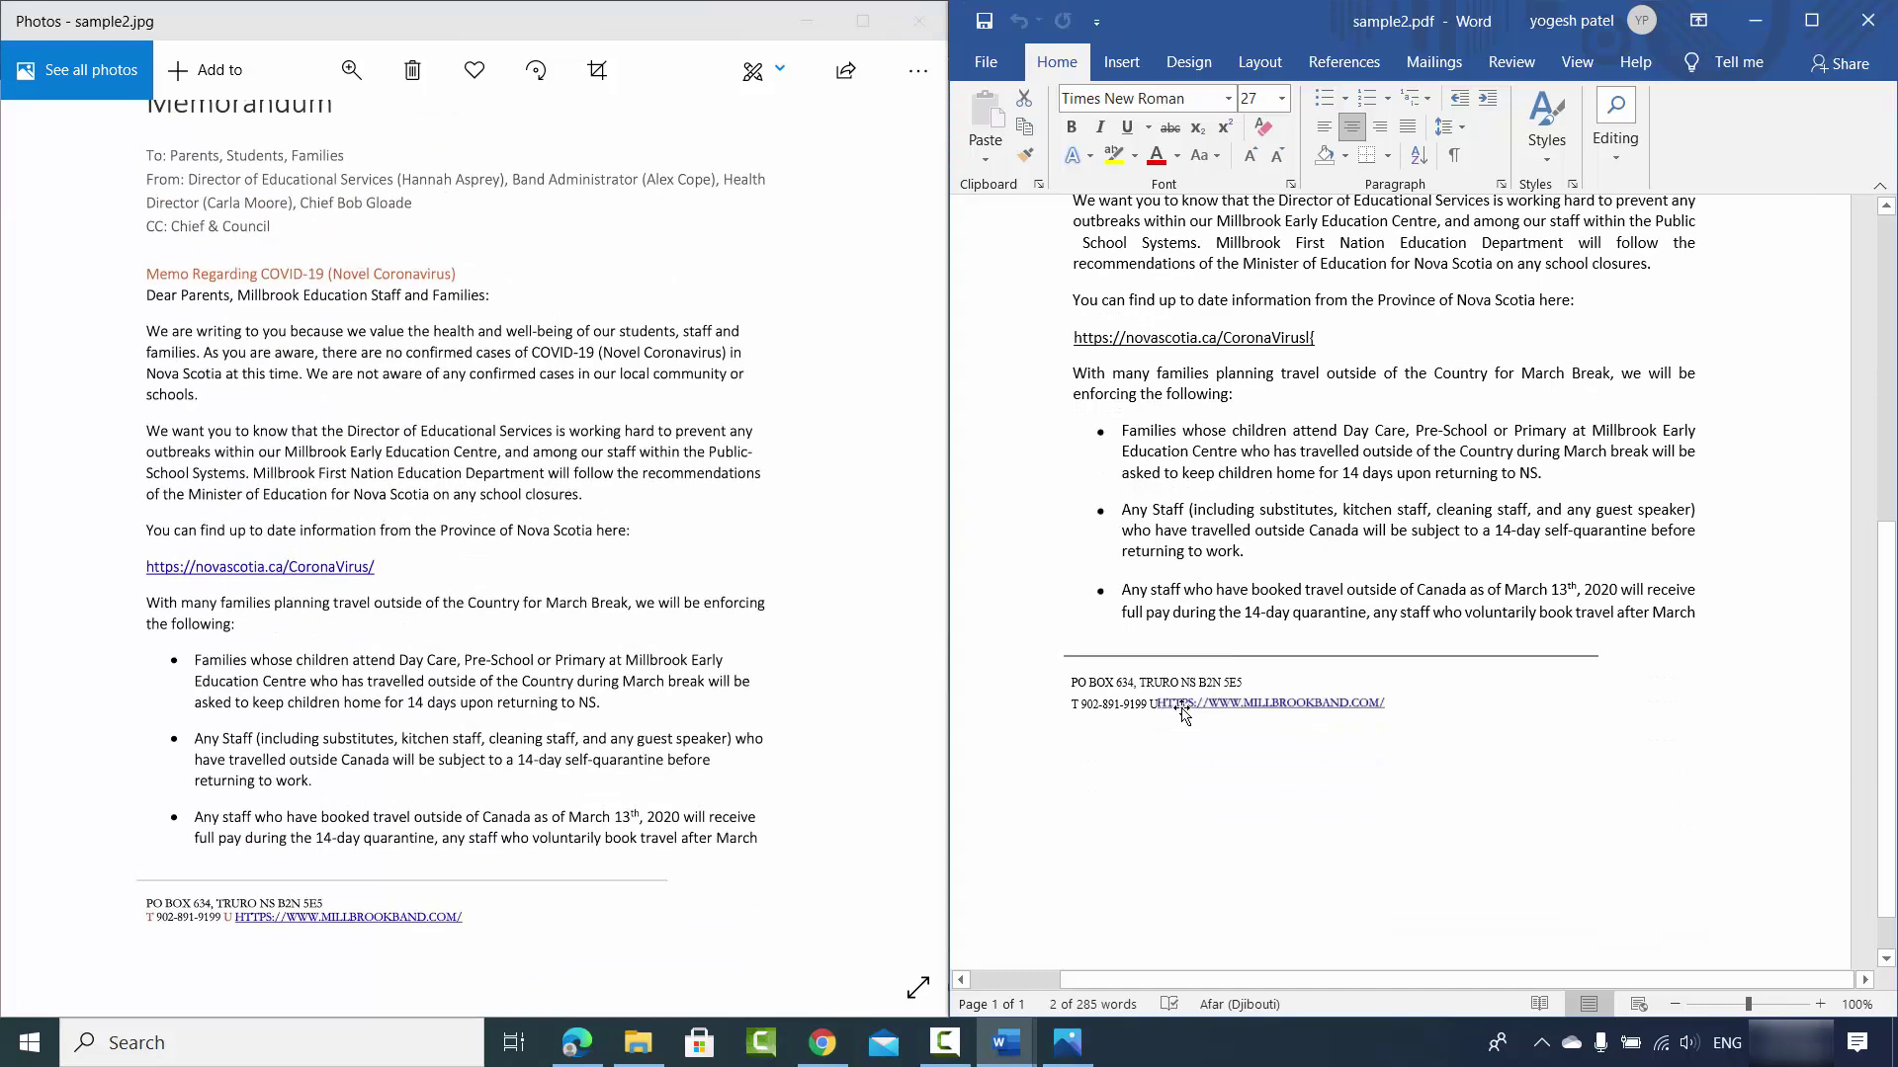
pyautogui.scroll(3, 1186, 707)
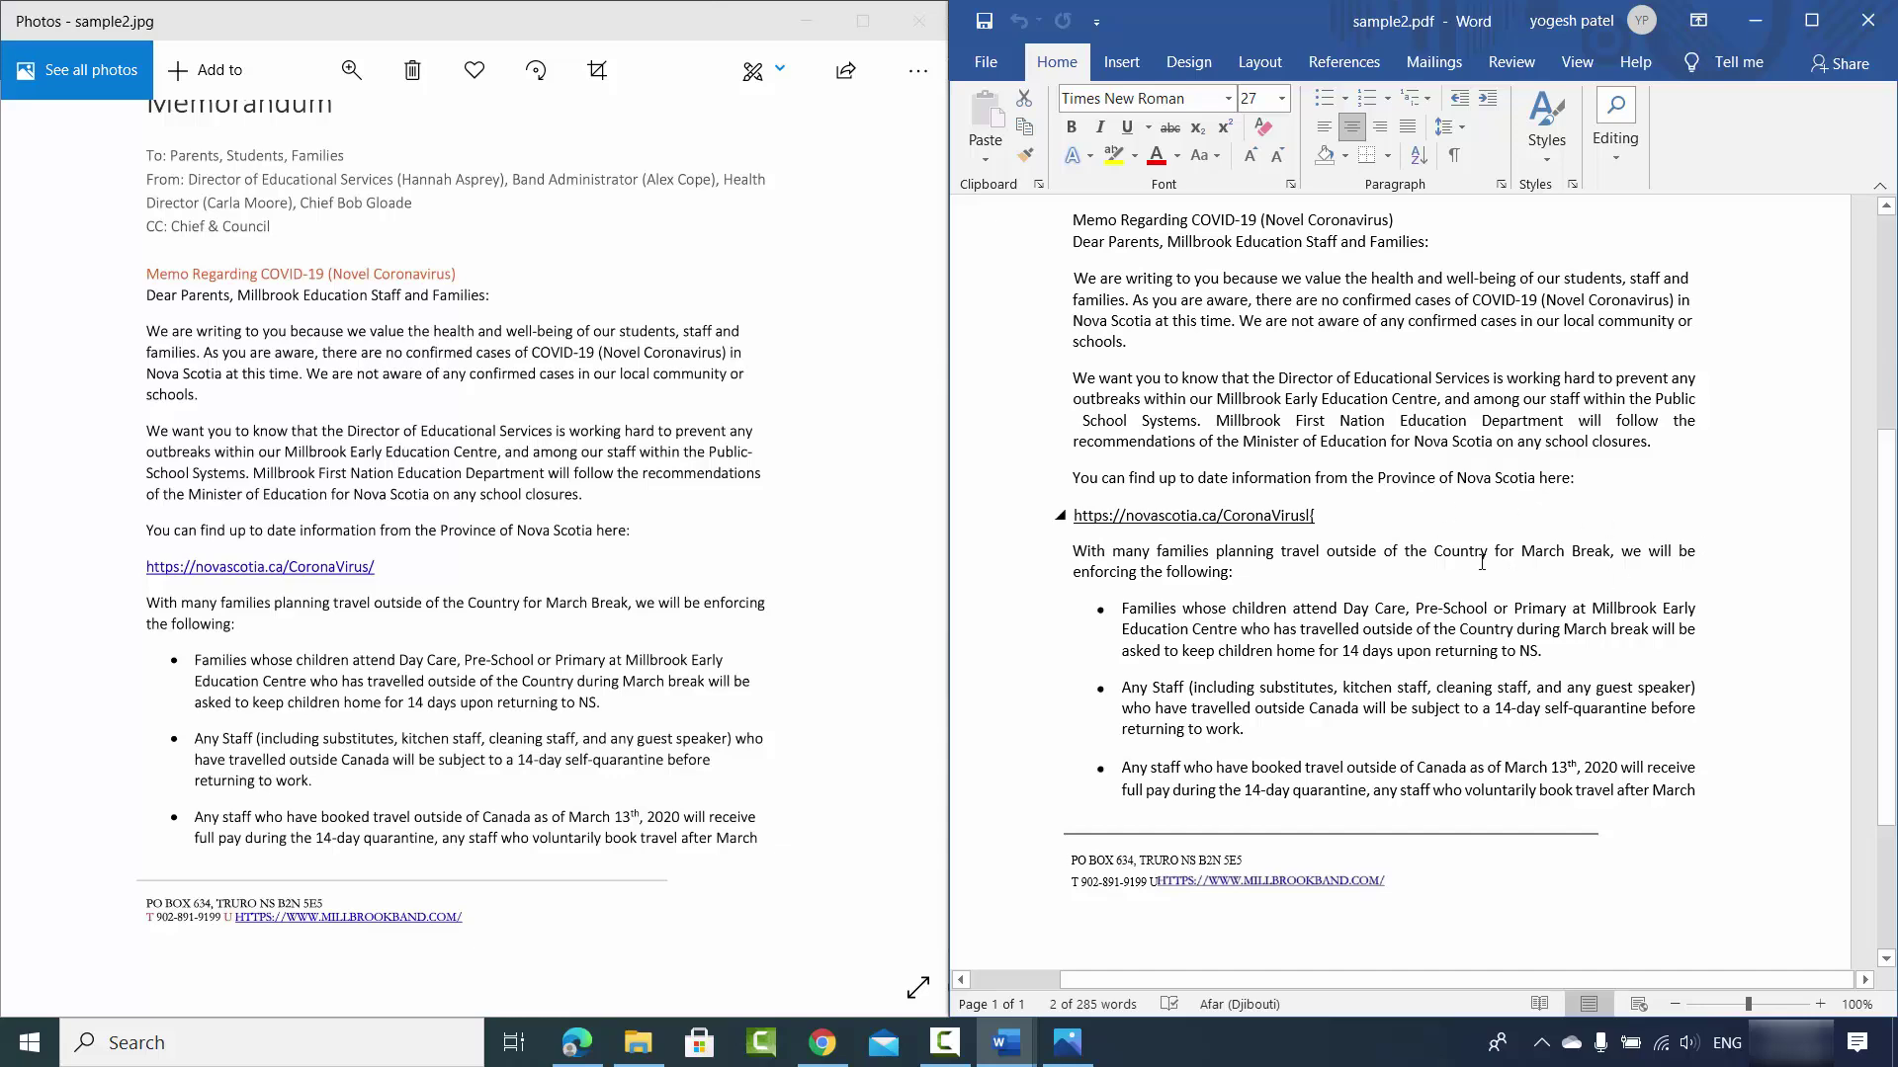
pyautogui.scroll(4, 1471, 563)
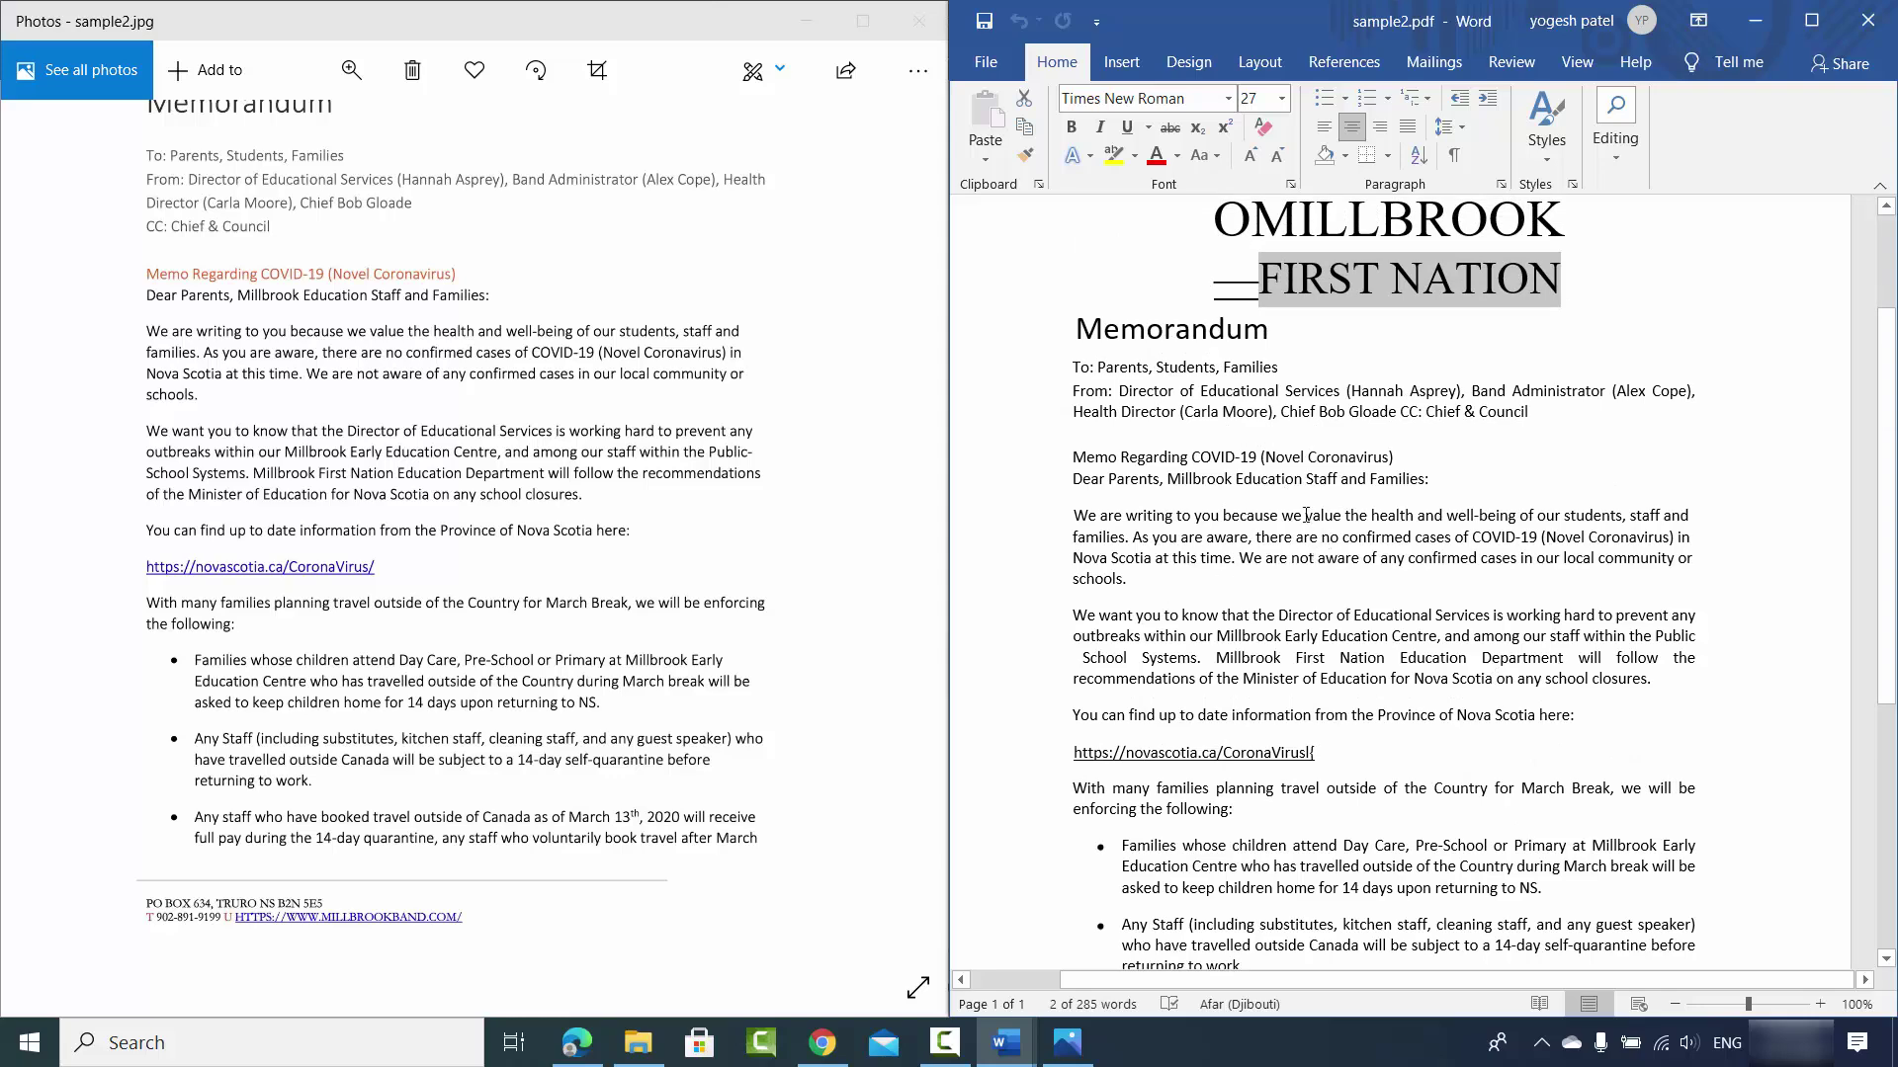
pyautogui.click(1233, 1047)
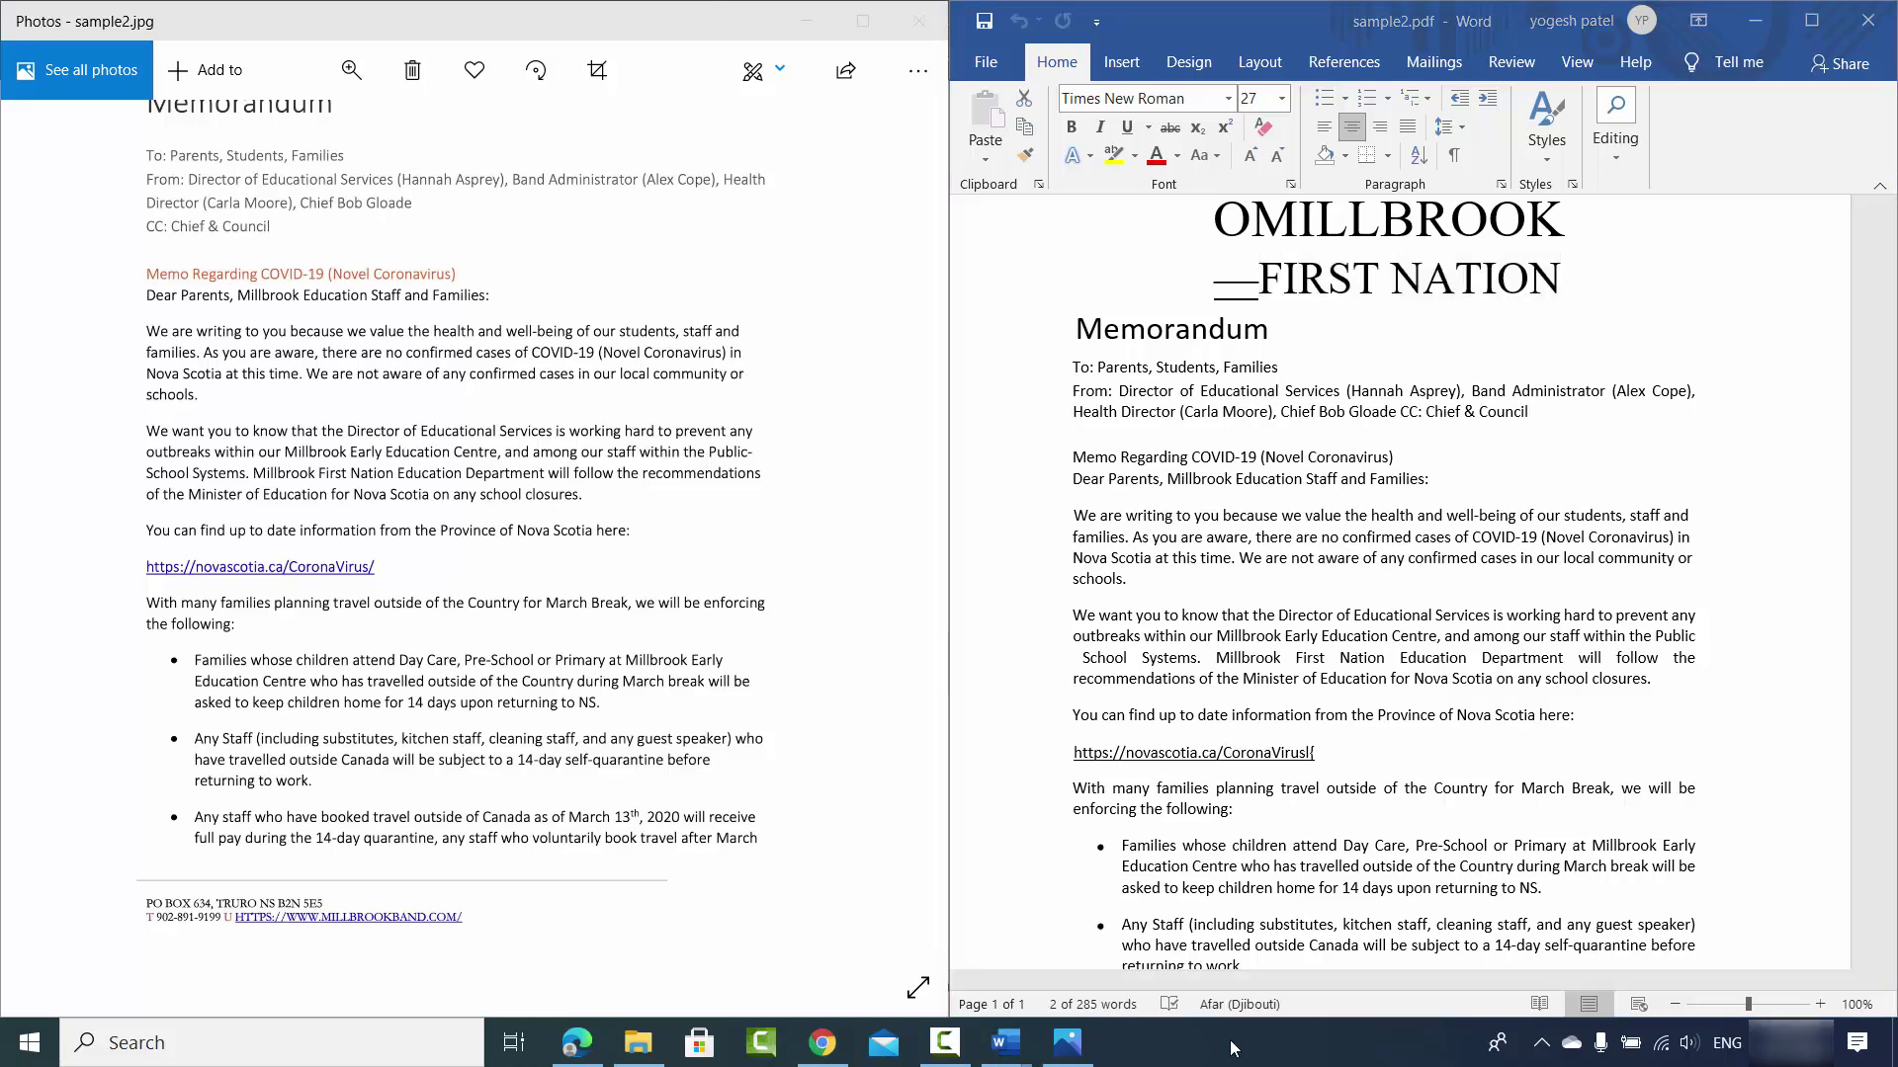